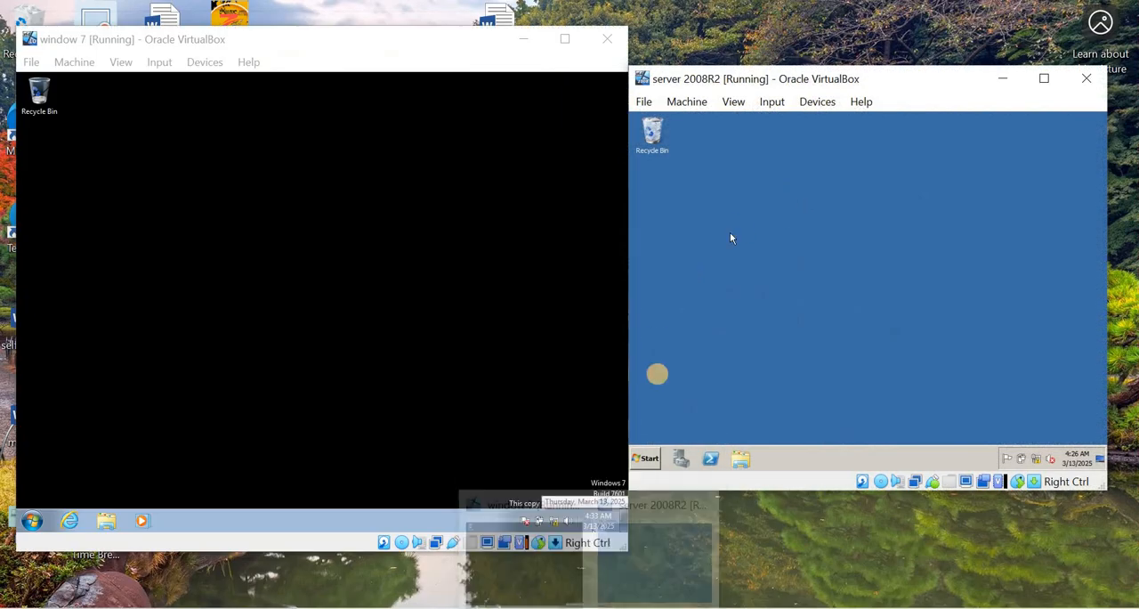
{"action": "left_click", "coordinate": [645, 462]}
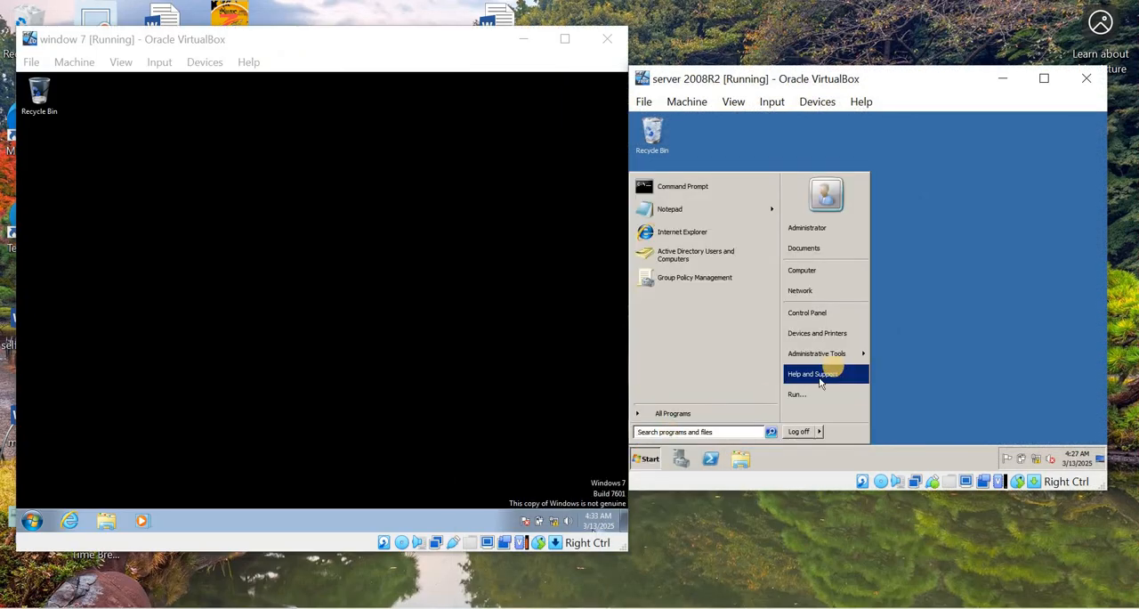
{"action": "mouse_move", "coordinate": [826, 361]}
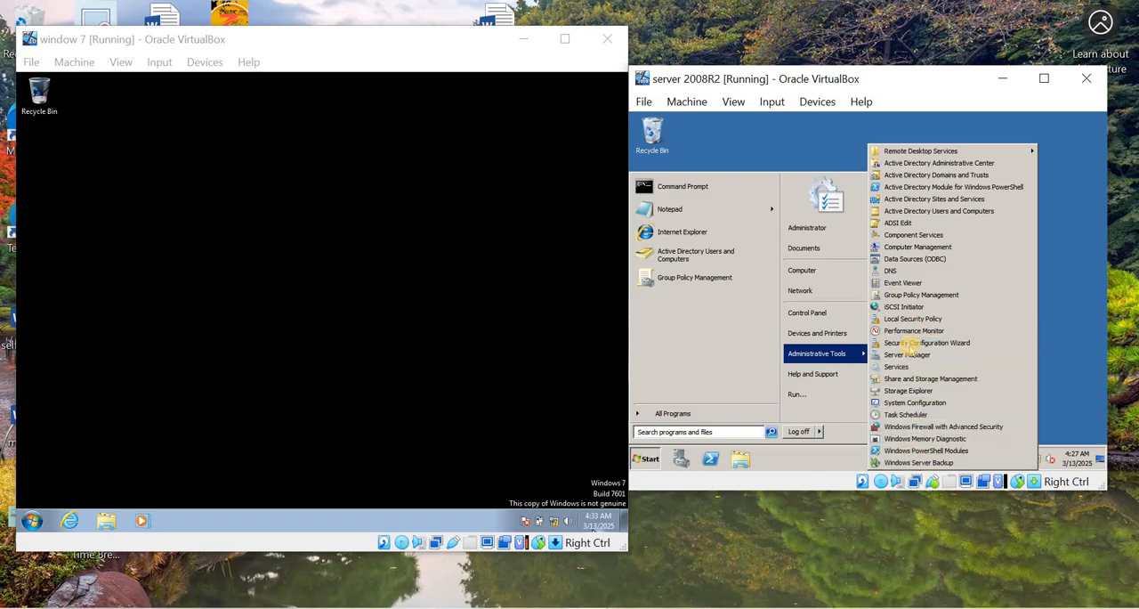
{"action": "left_click", "coordinate": [753, 144]}
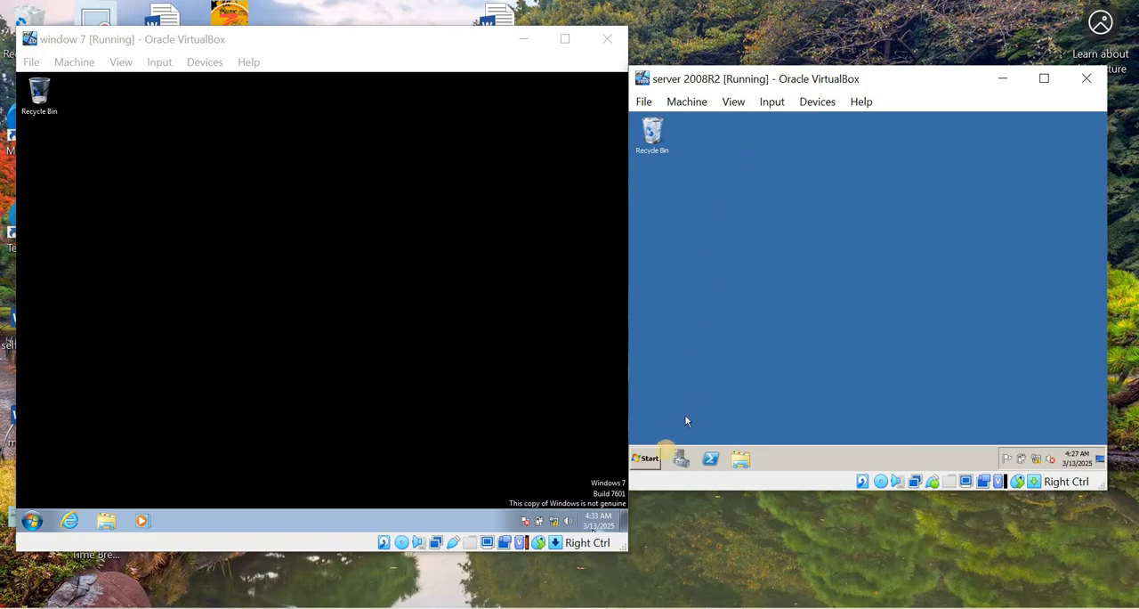
- Open Server Manager on the server 2008R2 machine and select the Web Server (IIS) role for installation
{"action": "left_click", "coordinate": [682, 457]}
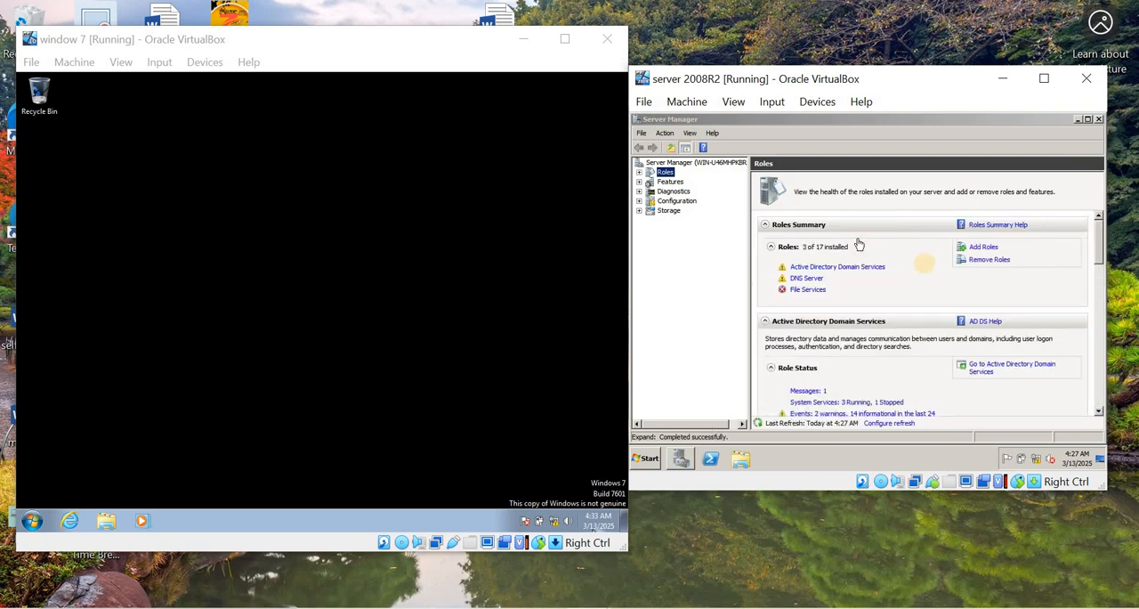
{"action": "left_click", "coordinate": [983, 247]}
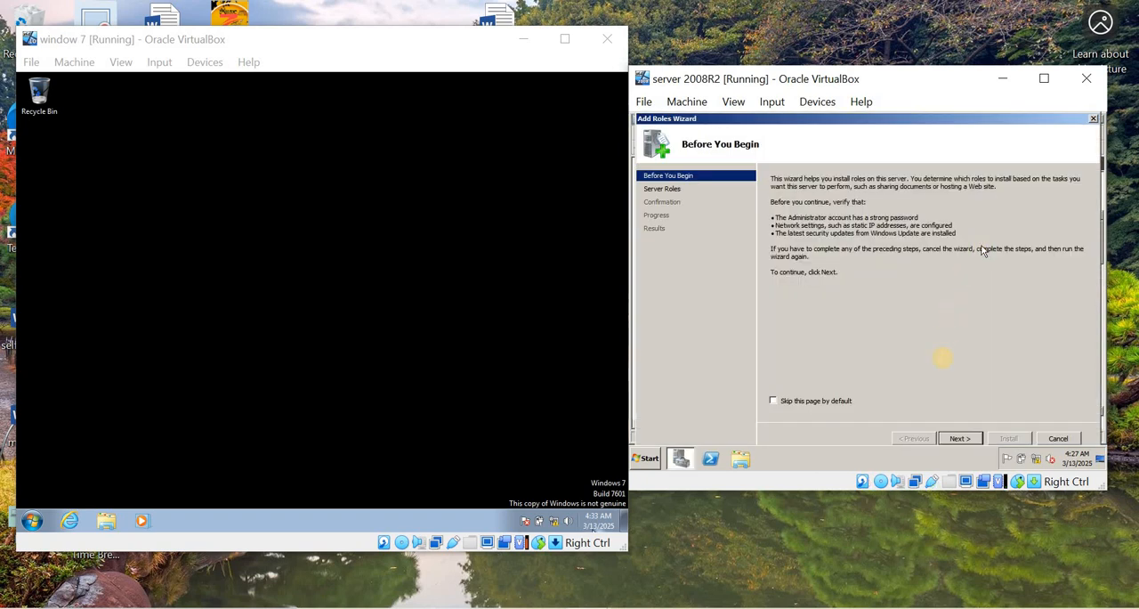
{"action": "left_click", "coordinate": [961, 439]}
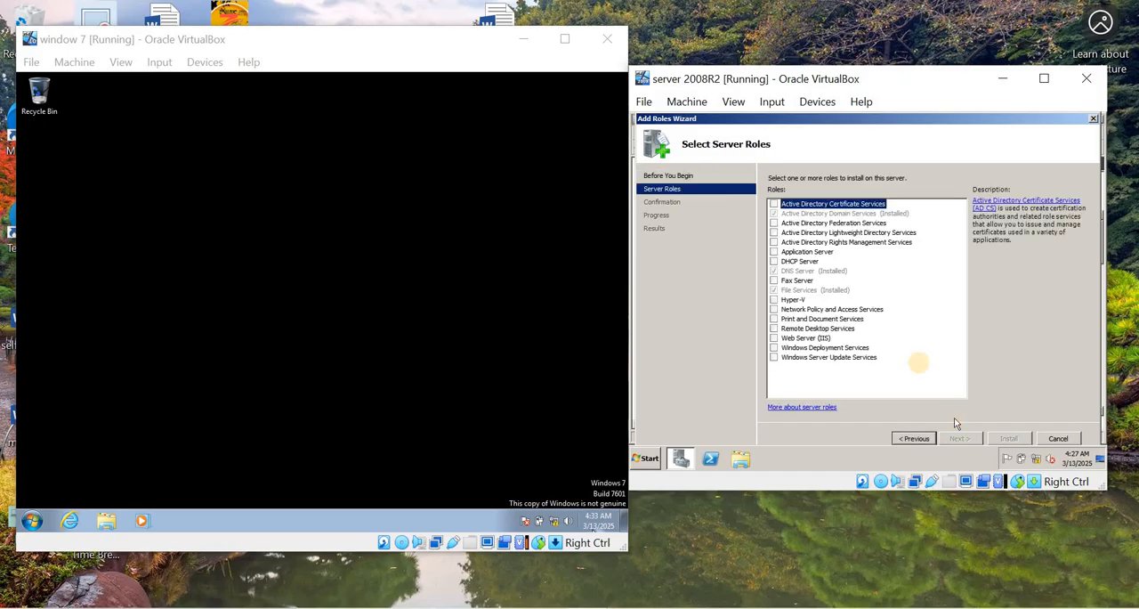
{"action": "left_click", "coordinate": [774, 338]}
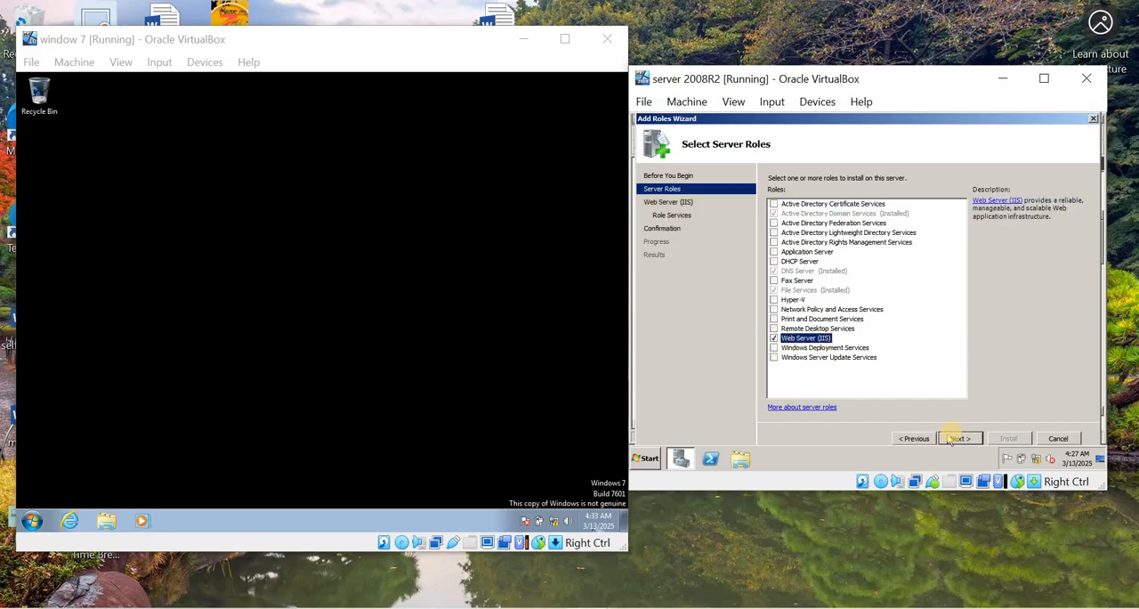
{"action": "left_click", "coordinate": [960, 438]}
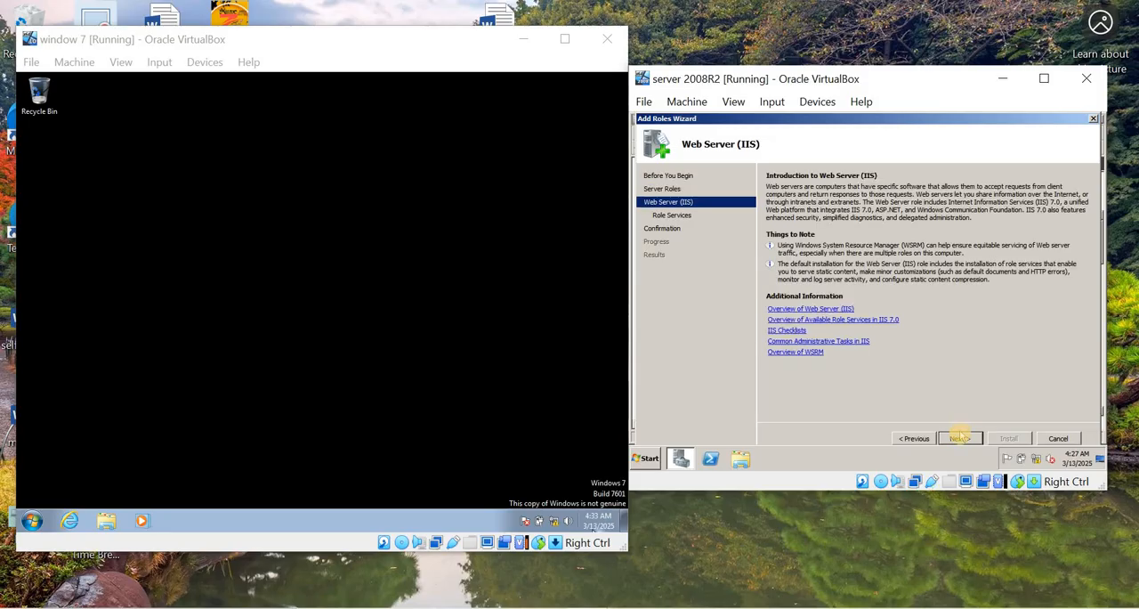
- Include the FTP Server role service with FTP Service and FTP Extensibility, and start installing the Web Server (IIS) role
{"action": "left_click", "coordinate": [959, 438]}
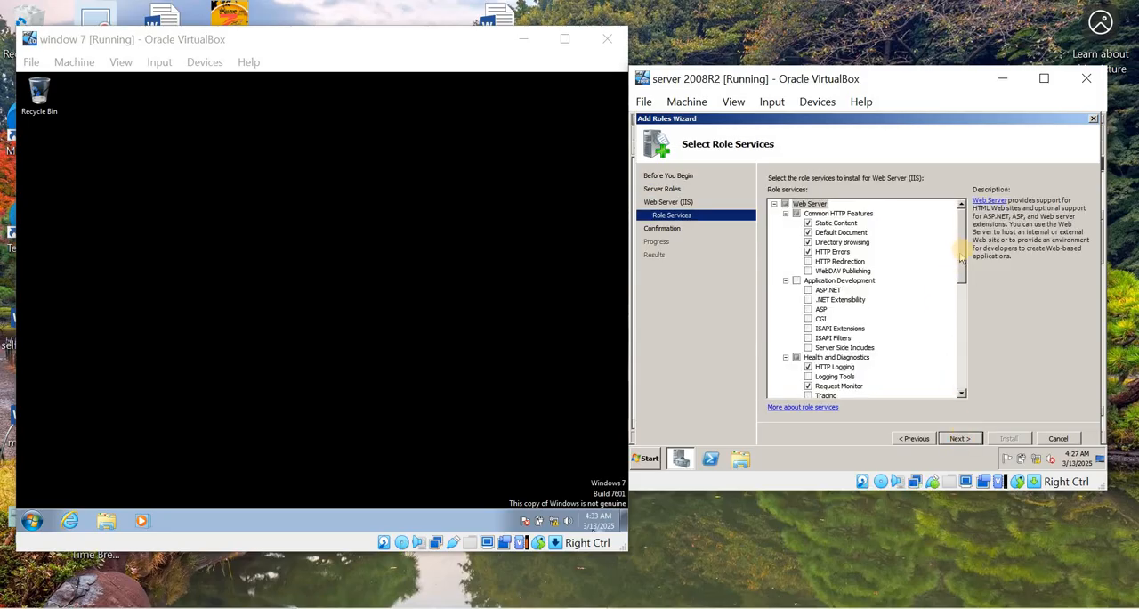
{"action": "left_click_drag", "start_coordinate": [963, 255], "coordinate": [953, 383]}
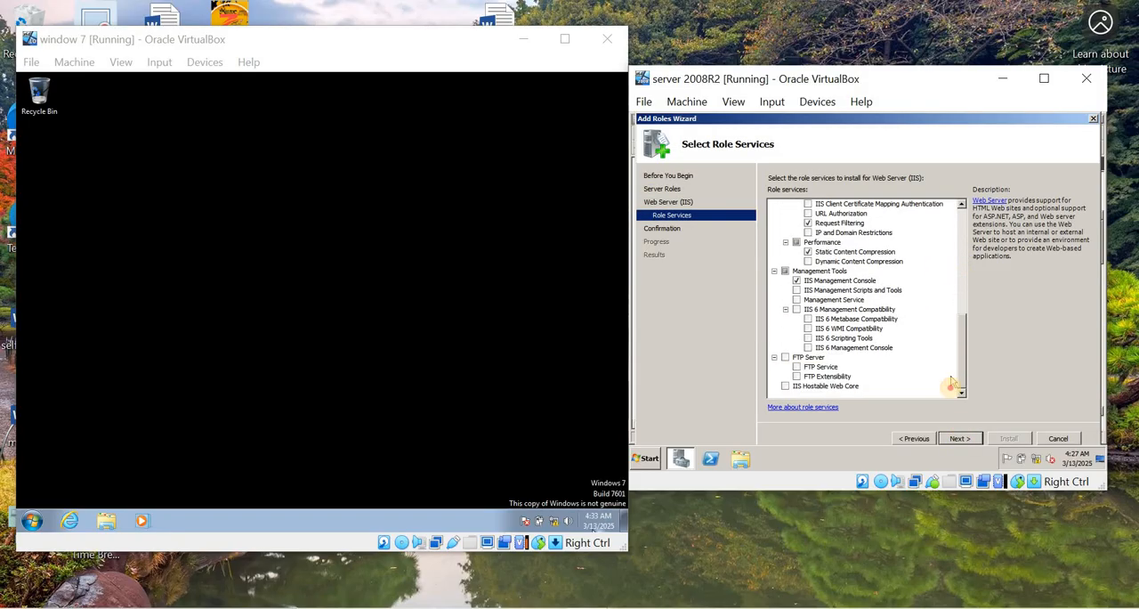
{"action": "left_click", "coordinate": [786, 357]}
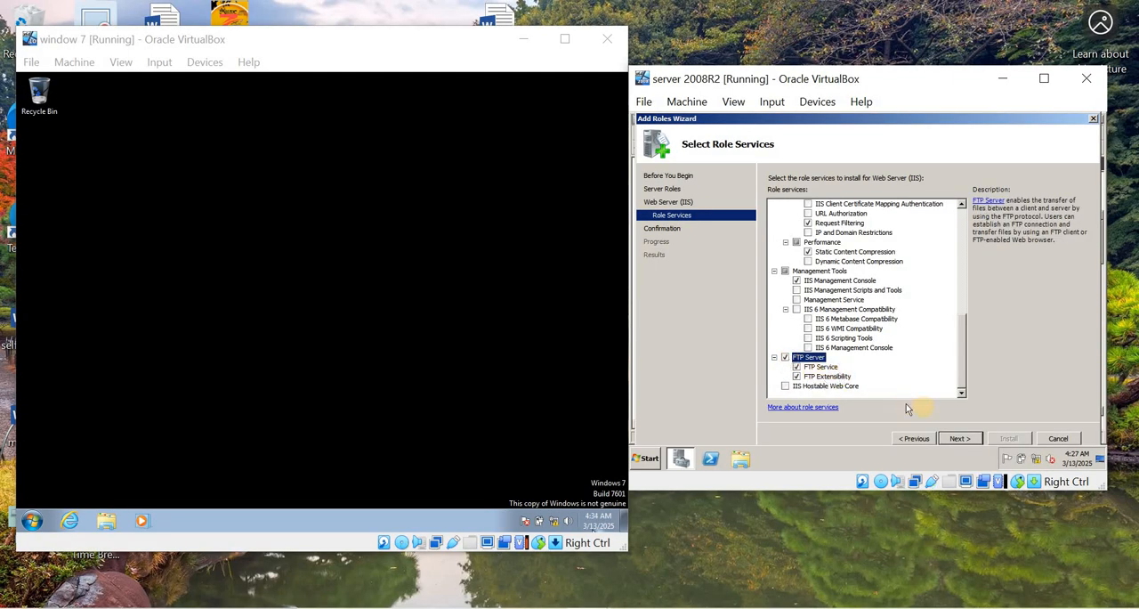
{"action": "left_click", "coordinate": [963, 438]}
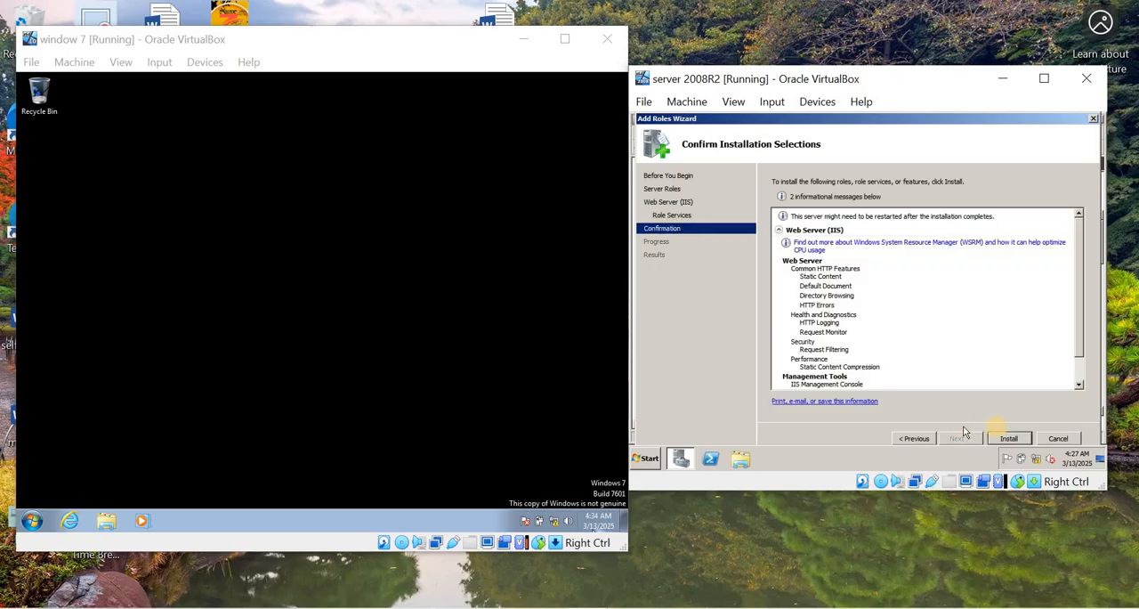
{"action": "left_click", "coordinate": [1008, 438]}
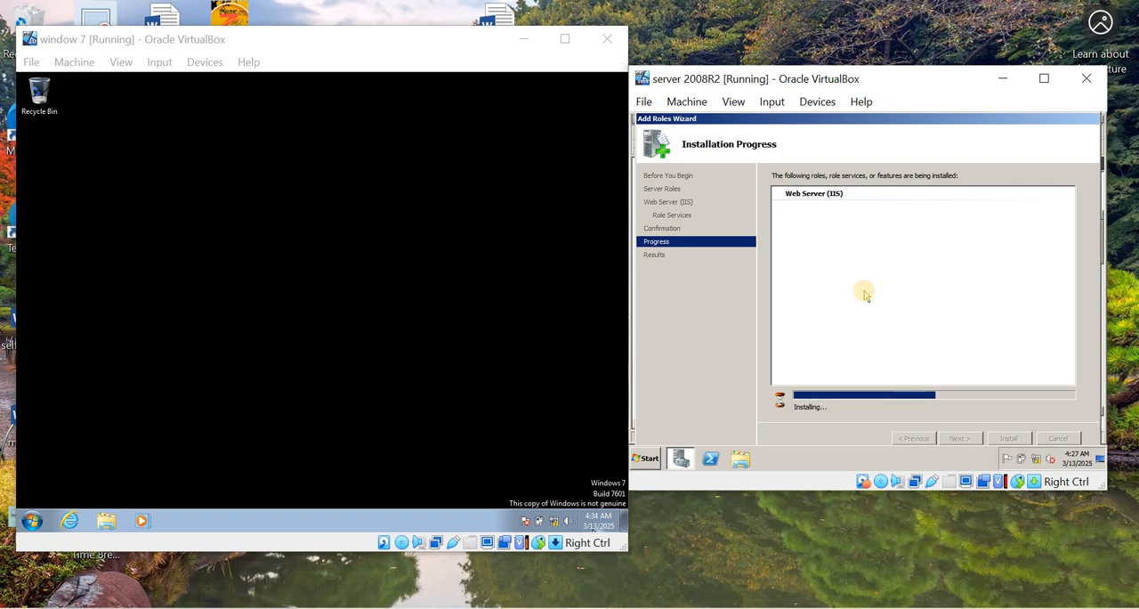
- Open the server worksheet document in Word from the host desktop and refresh the desktop
{"action": "right_click", "coordinate": [755, 26]}
{"action": "left_click", "coordinate": [800, 79]}
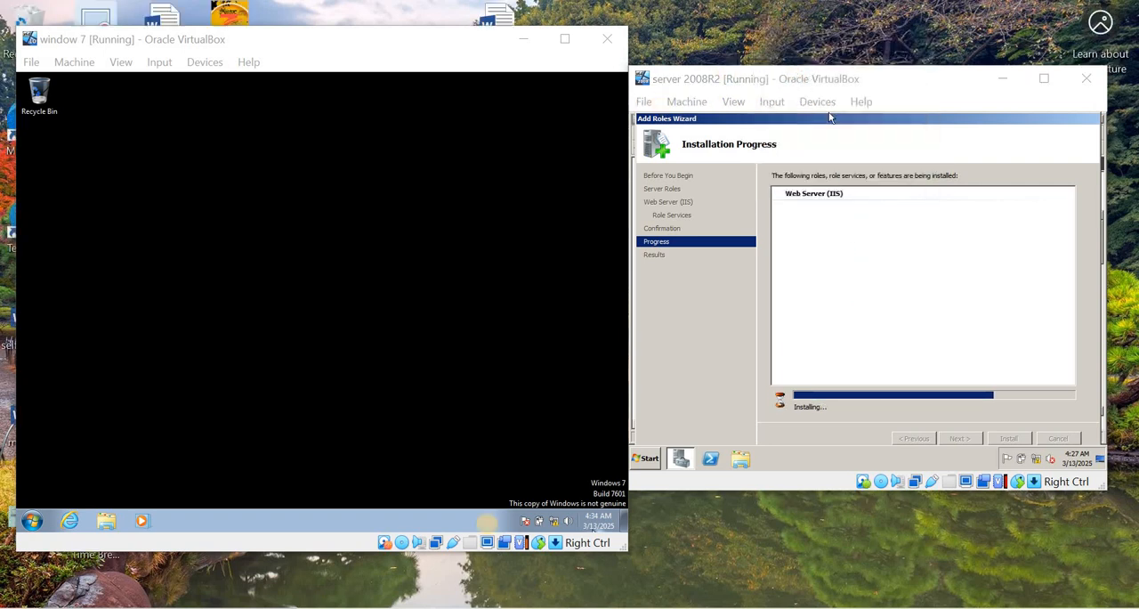
{"action": "double_click", "coordinate": [501, 16]}
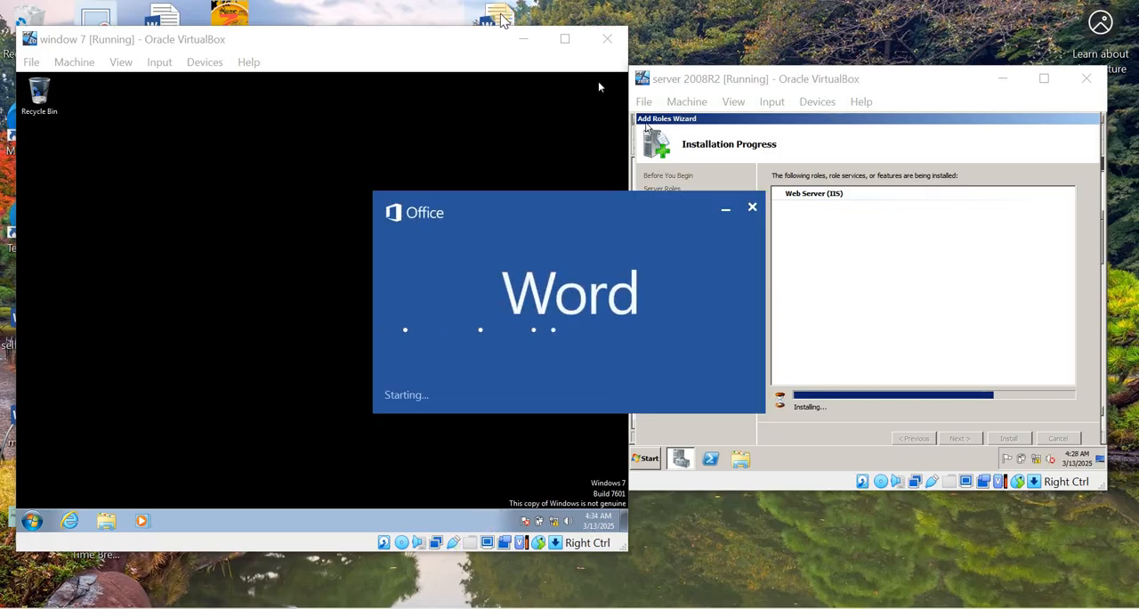
{"action": "right_click", "coordinate": [717, 64]}
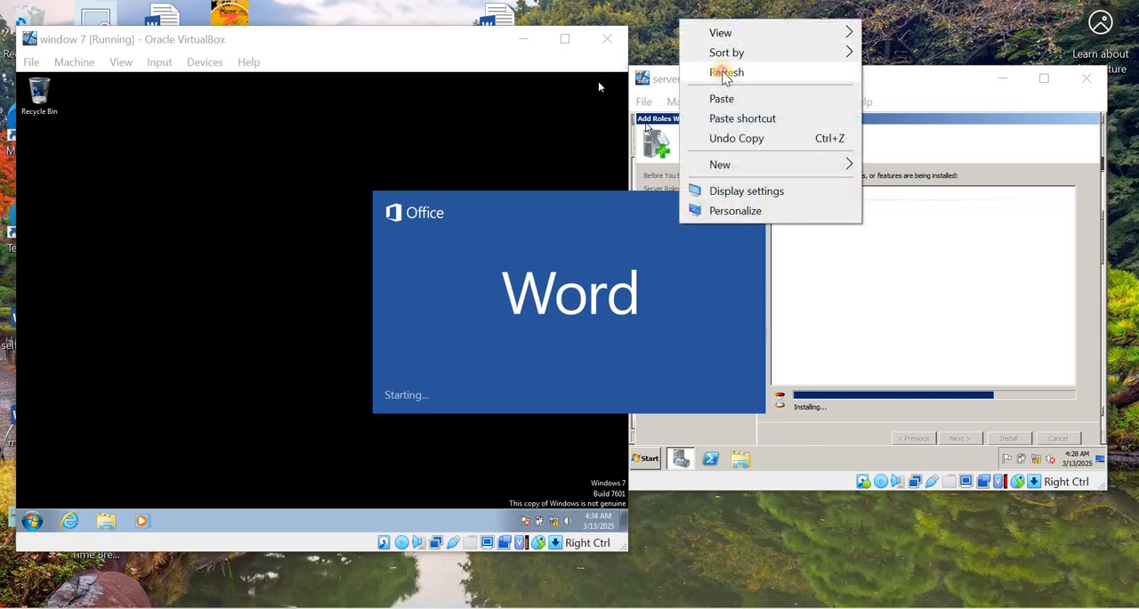
{"action": "left_click", "coordinate": [721, 79]}
{"action": "right_click", "coordinate": [716, 79]}
{"action": "left_click", "coordinate": [721, 80]}
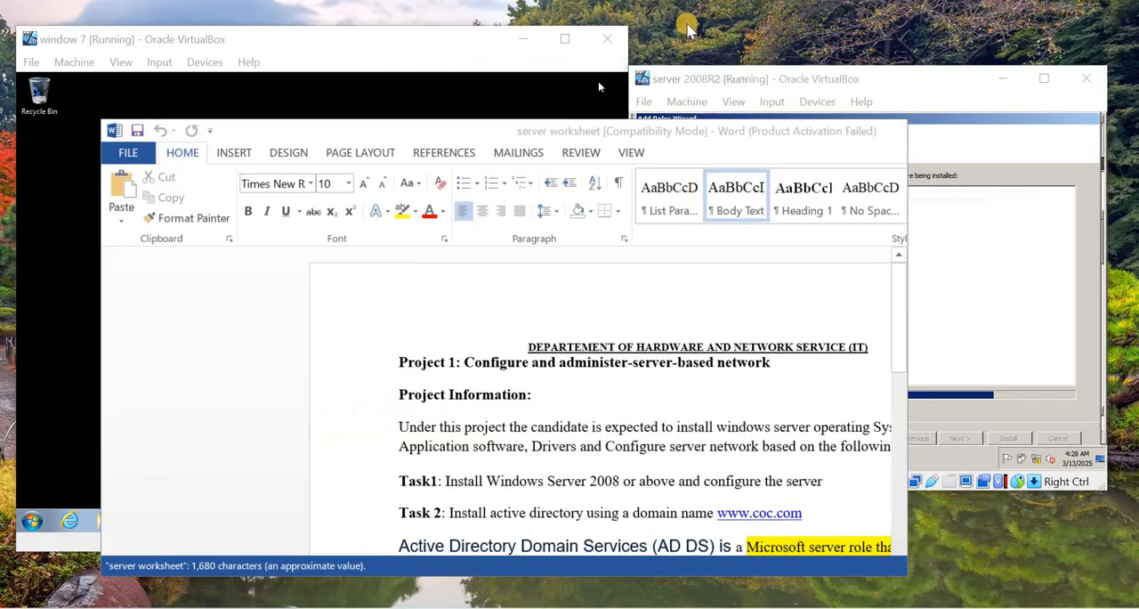
- Highlight the Task 13 FTP instruction and its table in yellow in the worksheet, and minimize the document
{"action": "scroll", "coordinate": [634, 320], "scroll_direction": "down", "scroll_amount": 3}
{"action": "scroll", "coordinate": [635, 320], "scroll_direction": "down", "scroll_amount": 2}
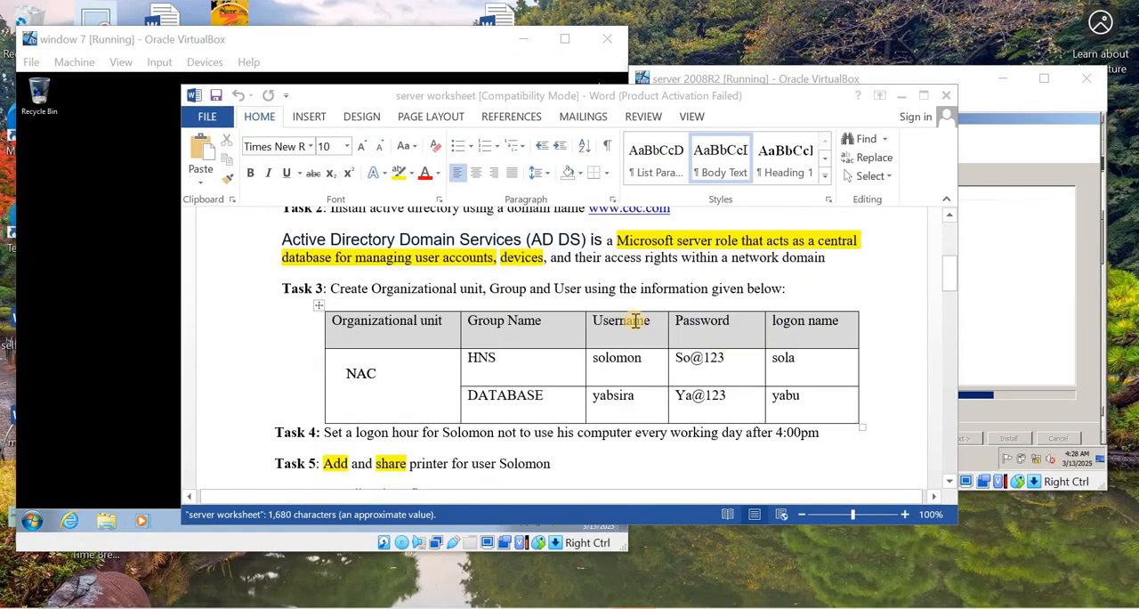
{"action": "scroll", "coordinate": [631, 322], "scroll_direction": "down", "scroll_amount": 3}
{"action": "scroll", "coordinate": [631, 322], "scroll_direction": "down", "scroll_amount": 3}
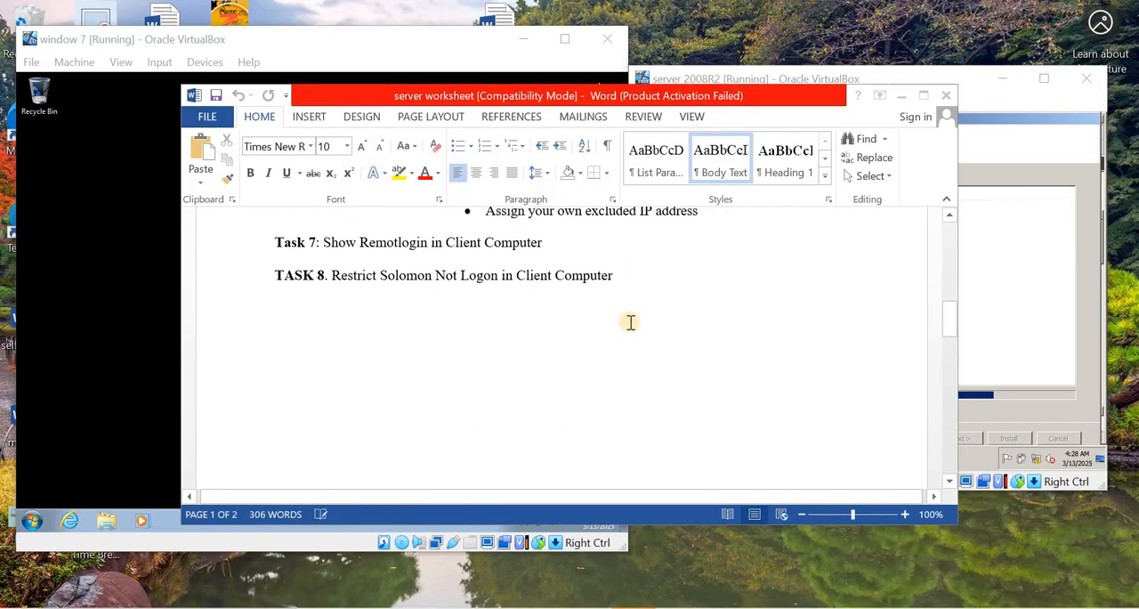
{"action": "left_click", "coordinate": [746, 495]}
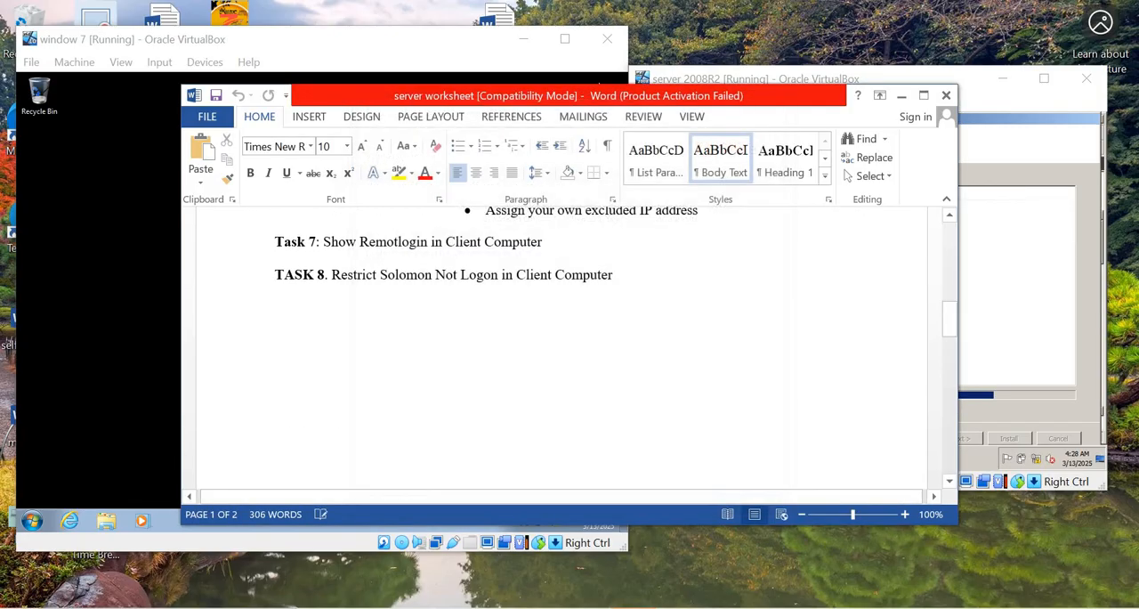
{"action": "left_click", "coordinate": [691, 280]}
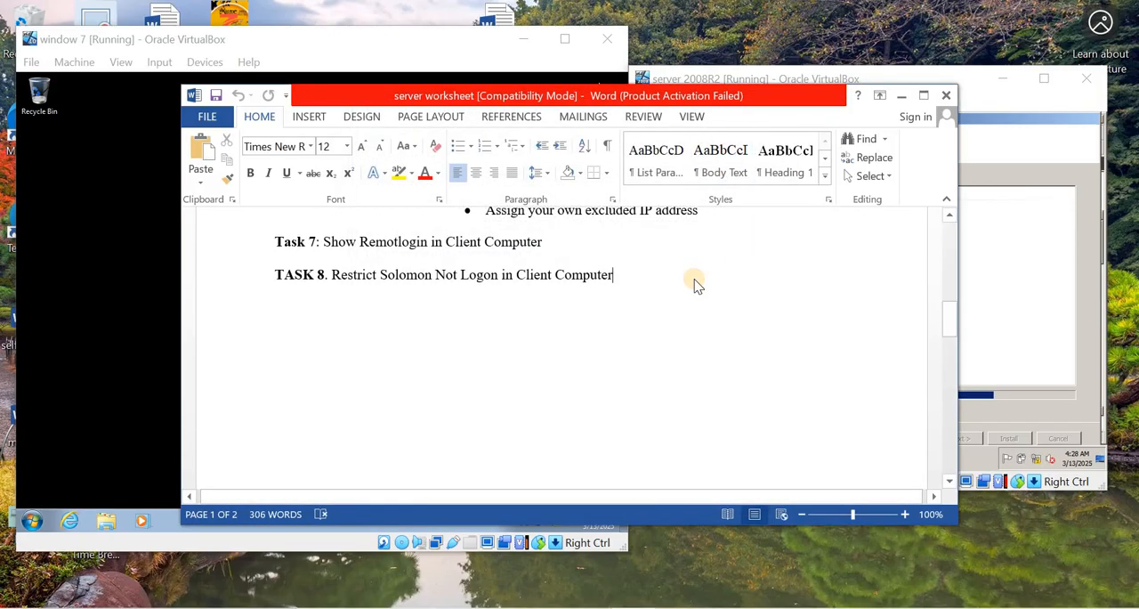
{"action": "scroll", "coordinate": [691, 278], "scroll_direction": "down", "scroll_amount": 5}
{"action": "scroll", "coordinate": [615, 325], "scroll_direction": "down", "scroll_amount": 2}
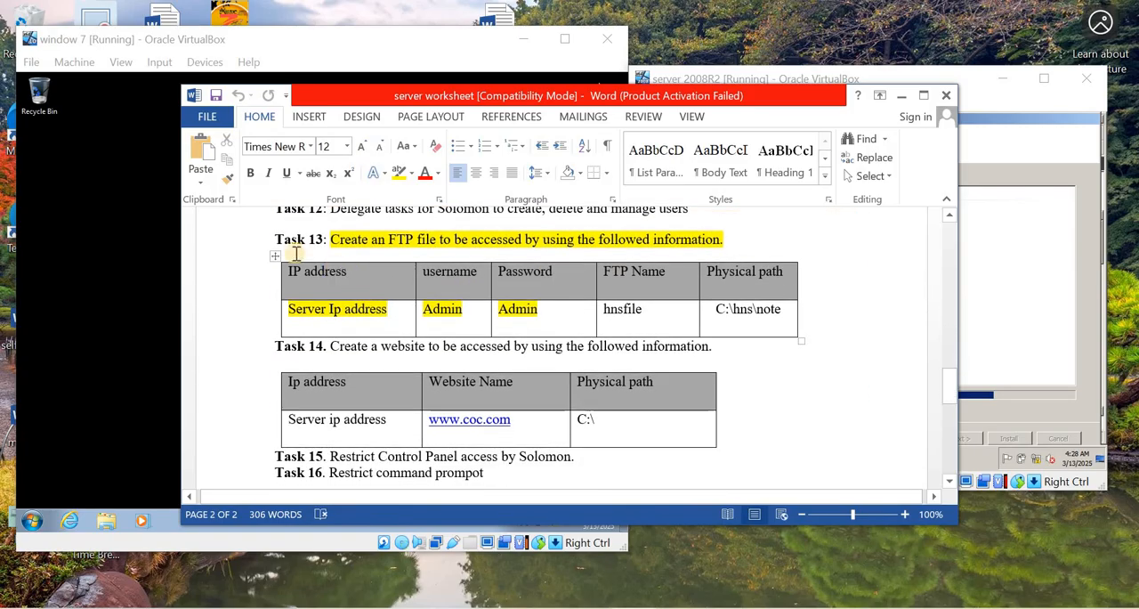
{"action": "left_click_drag", "start_coordinate": [275, 238], "coordinate": [789, 330]}
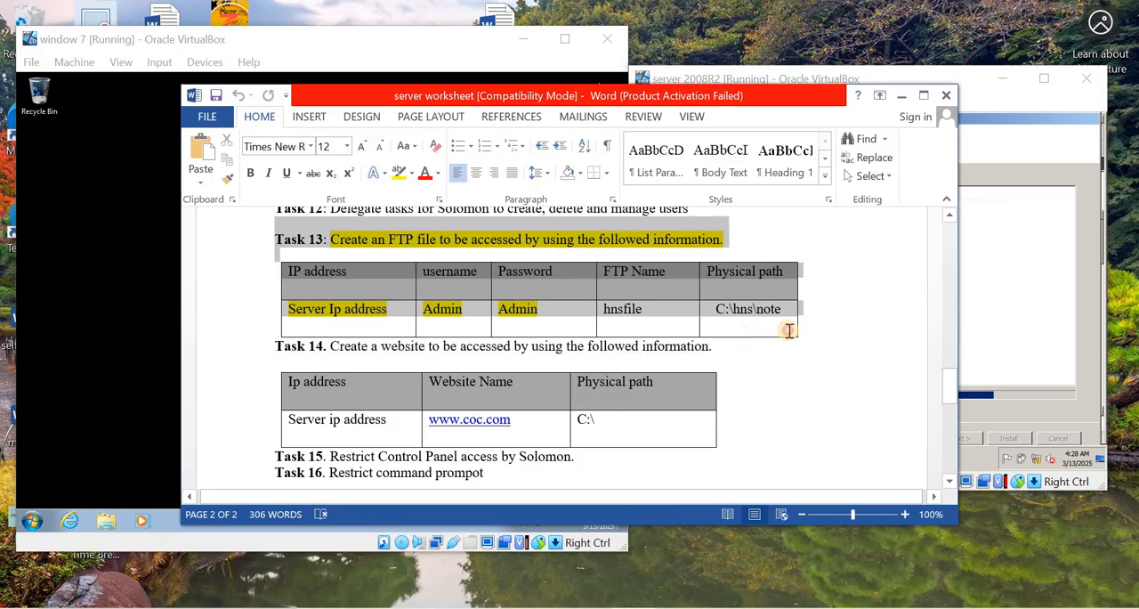
{"action": "left_click", "coordinate": [399, 174]}
{"action": "left_click", "coordinate": [553, 297]}
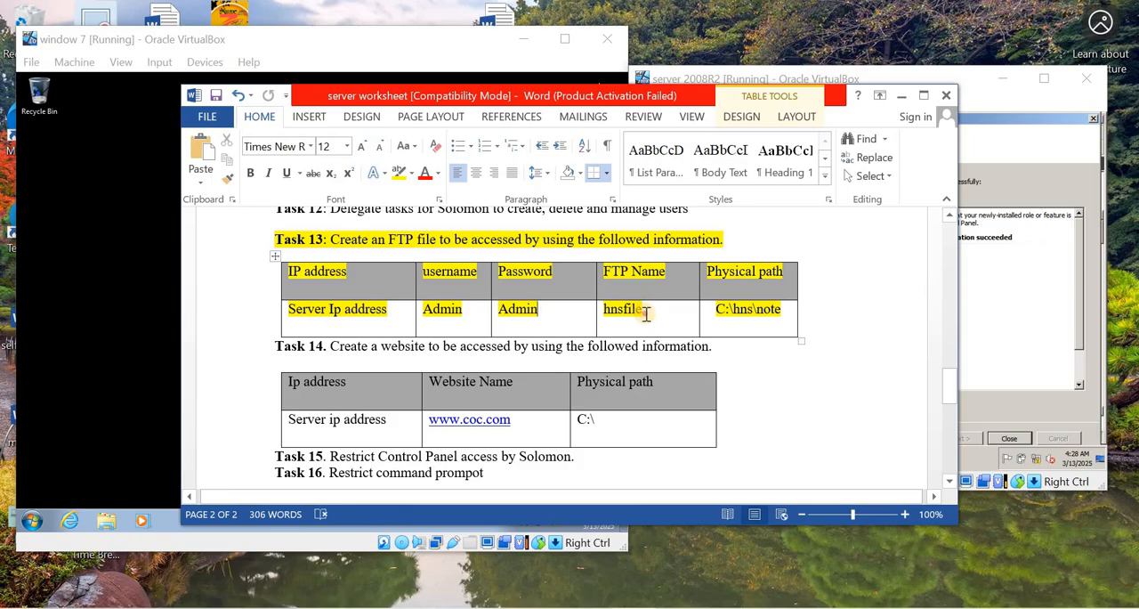
{"action": "left_click", "coordinate": [776, 312]}
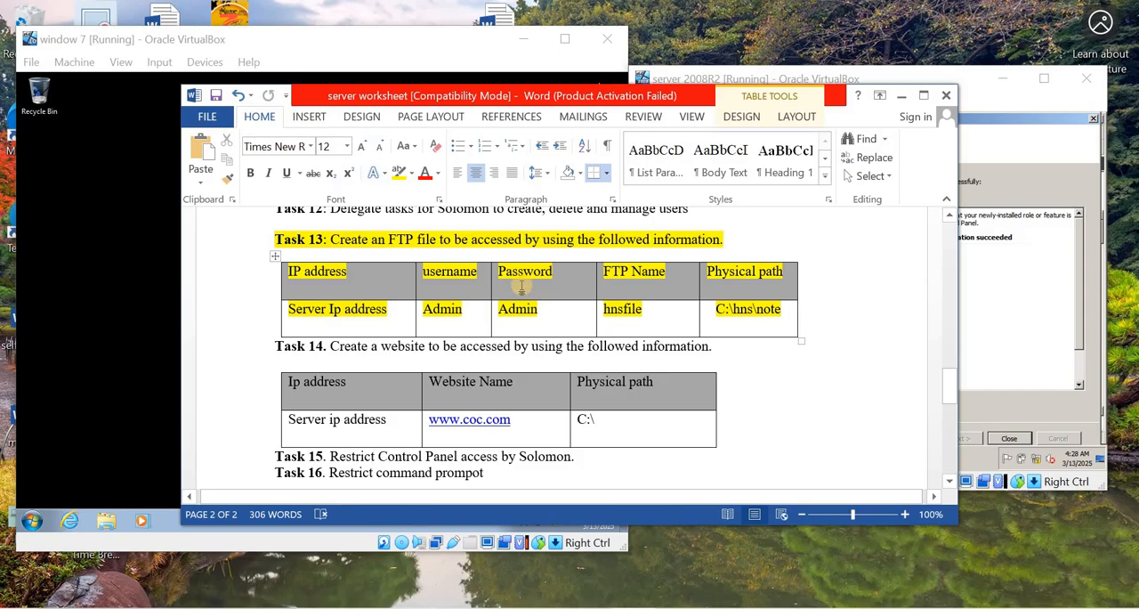
{"action": "left_click", "coordinate": [904, 98]}
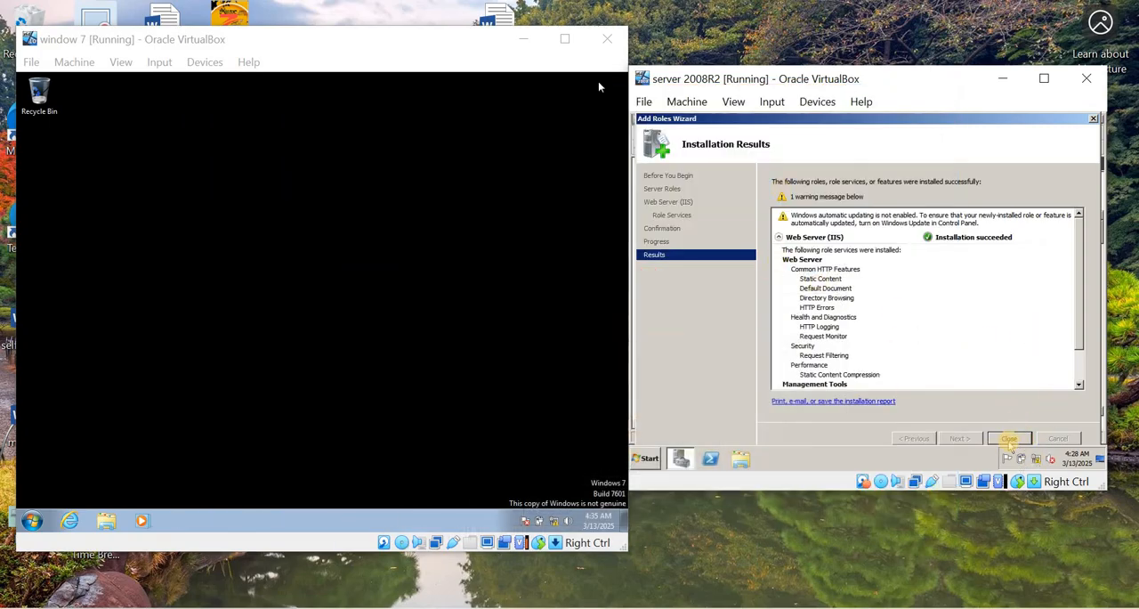
- Close the completed Add Roles Wizard and Server Manager, and open Internet Information Services (IIS) Manager on the server
{"action": "left_click", "coordinate": [1010, 438]}
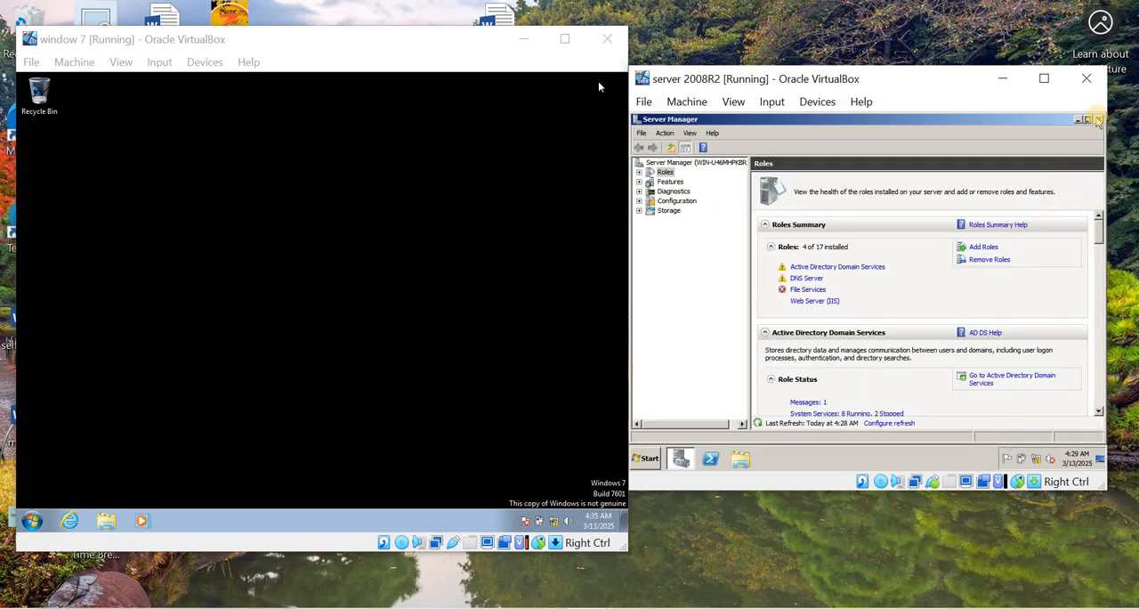
{"action": "left_click", "coordinate": [1098, 119]}
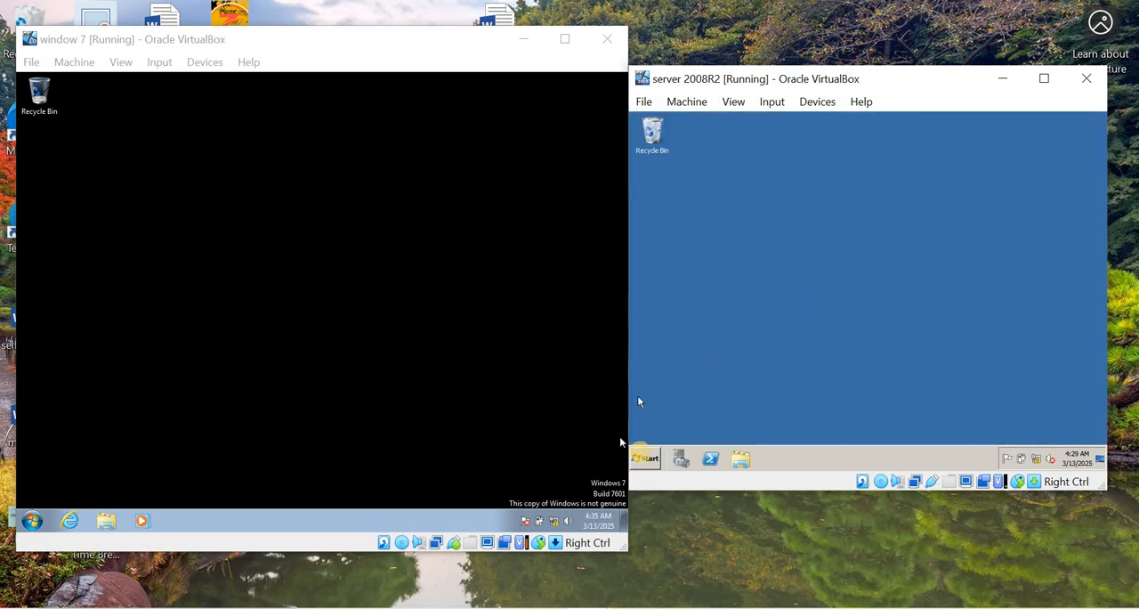
{"action": "left_click", "coordinate": [646, 458]}
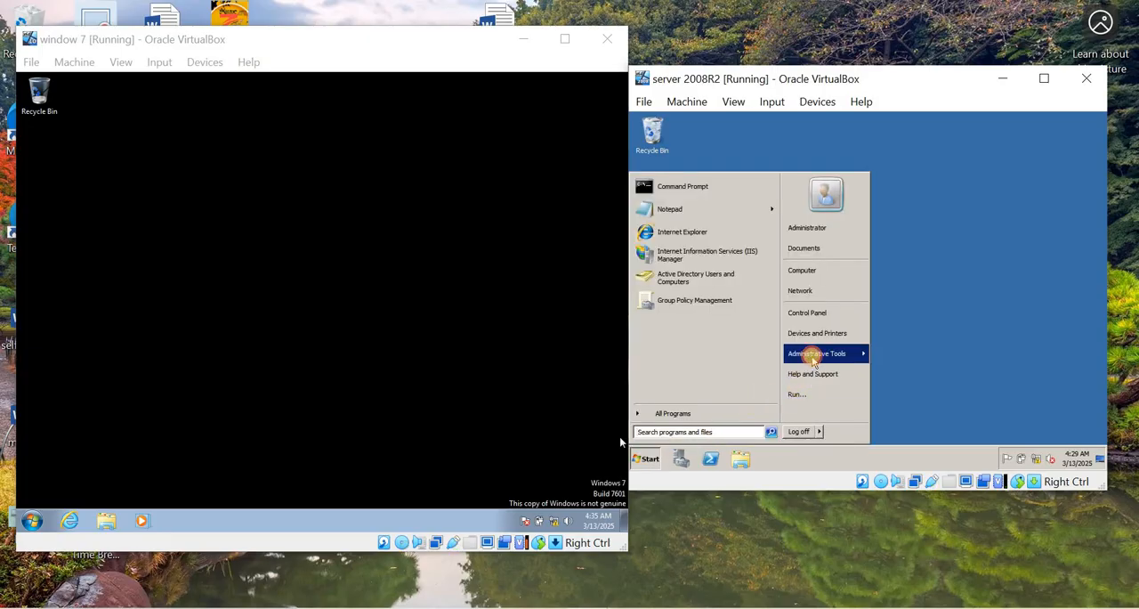
{"action": "mouse_move", "coordinate": [812, 356]}
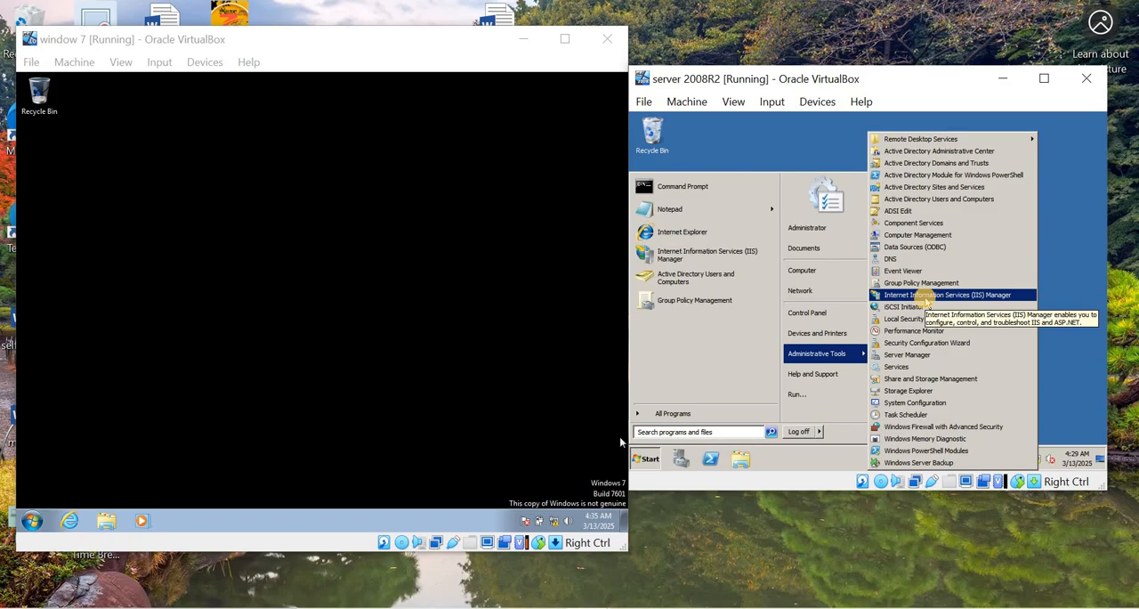
{"action": "left_click", "coordinate": [926, 298]}
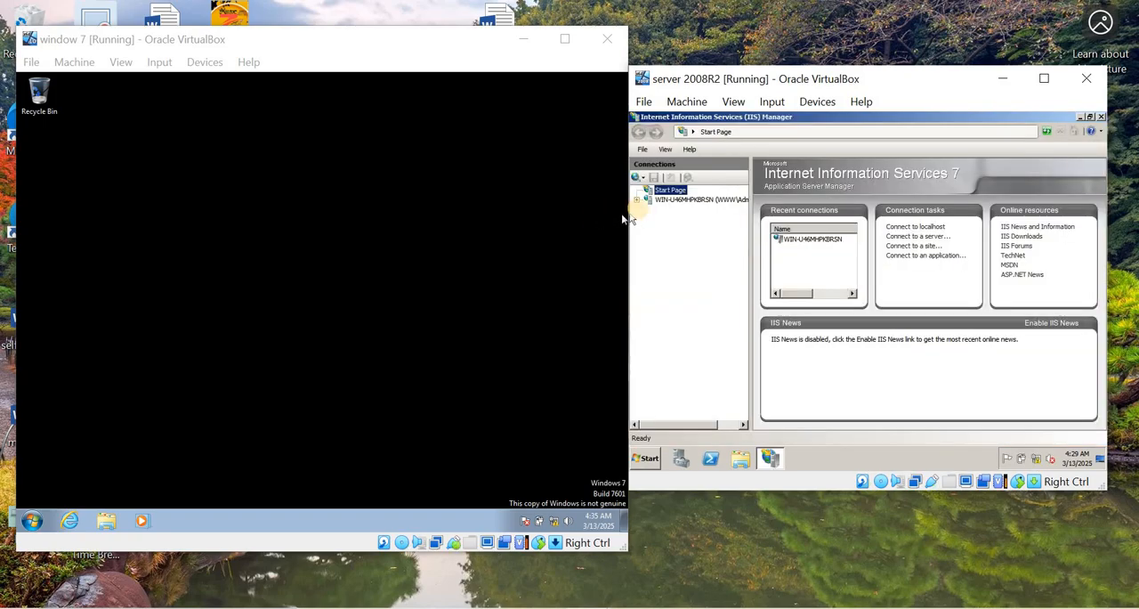
- Expand the server node down to Sites in the connections tree and start adding a new FTP site
{"action": "left_click", "coordinate": [636, 200]}
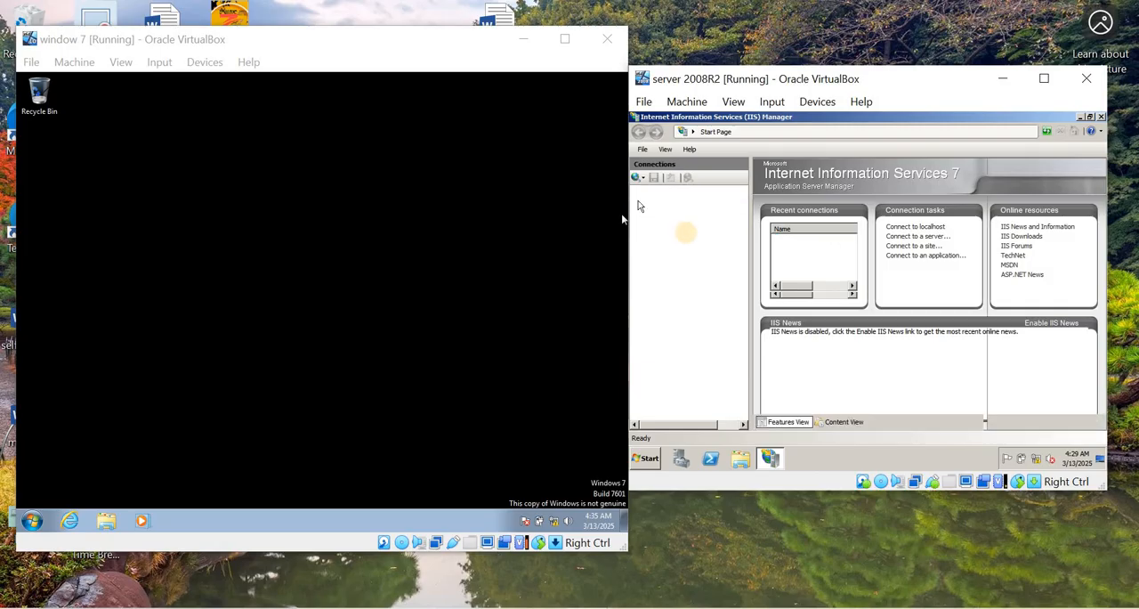
{"action": "left_click_drag", "start_coordinate": [625, 264], "coordinate": [468, 266]}
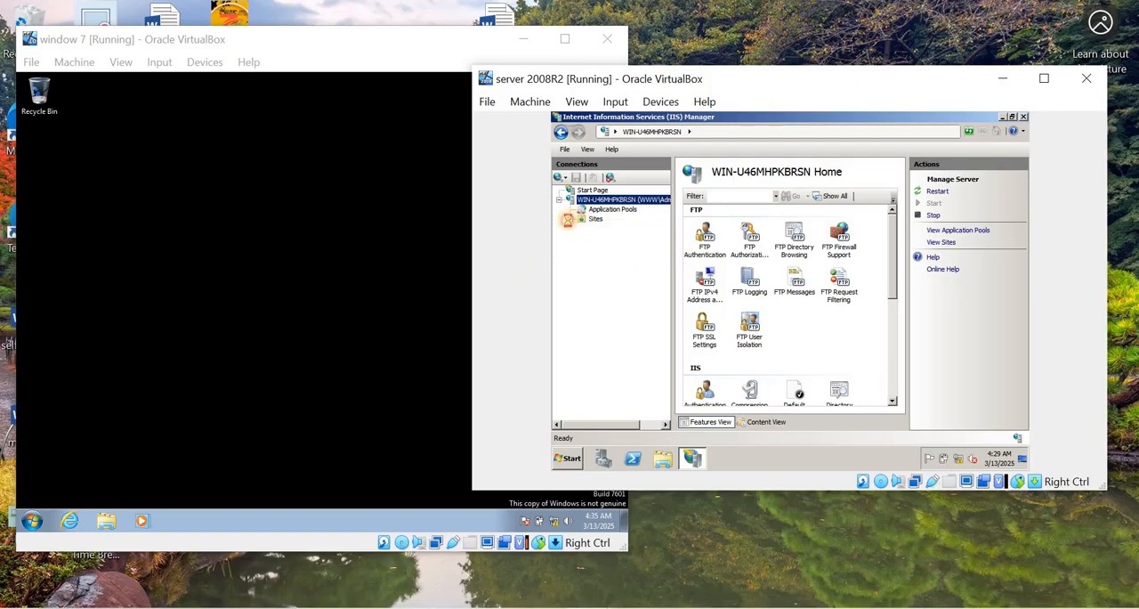
{"action": "left_click", "coordinate": [570, 219]}
{"action": "left_click", "coordinate": [597, 220]}
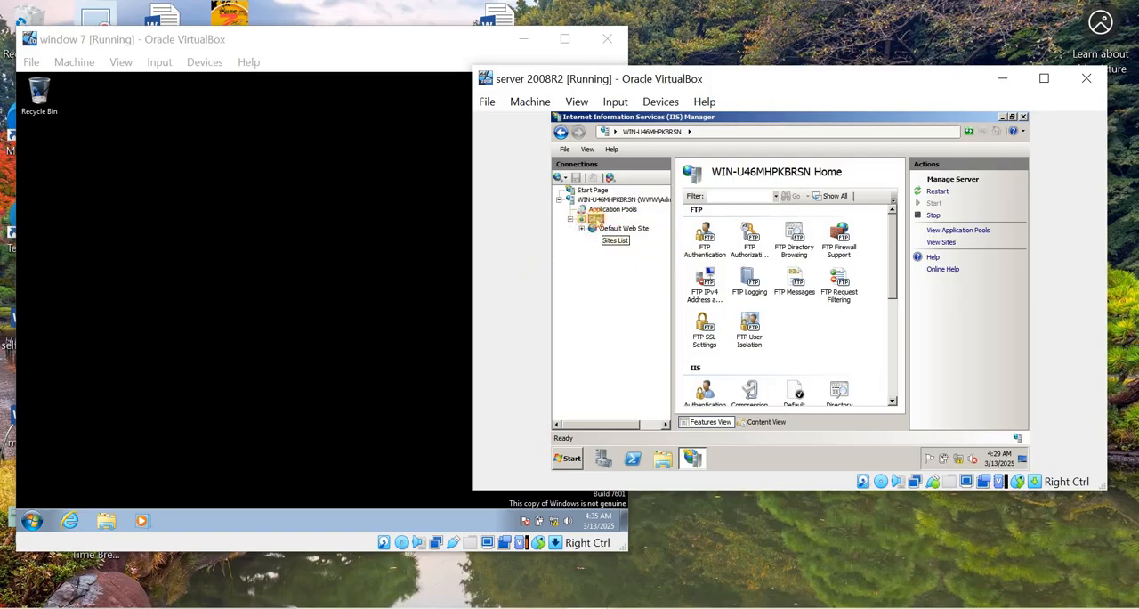
{"action": "right_click", "coordinate": [598, 221]}
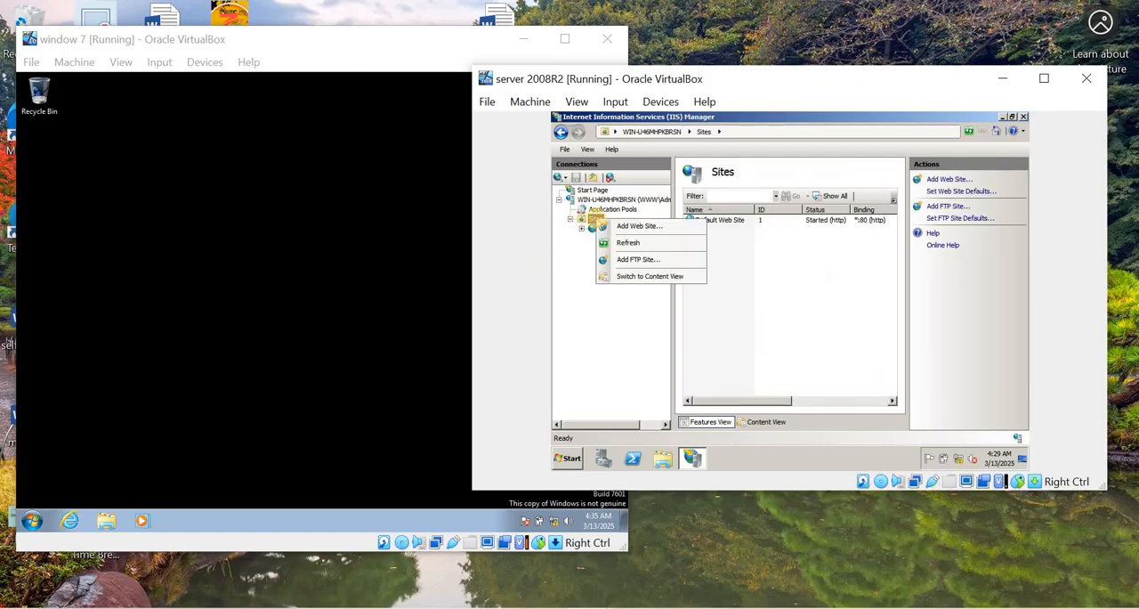
{"action": "left_click", "coordinate": [637, 260]}
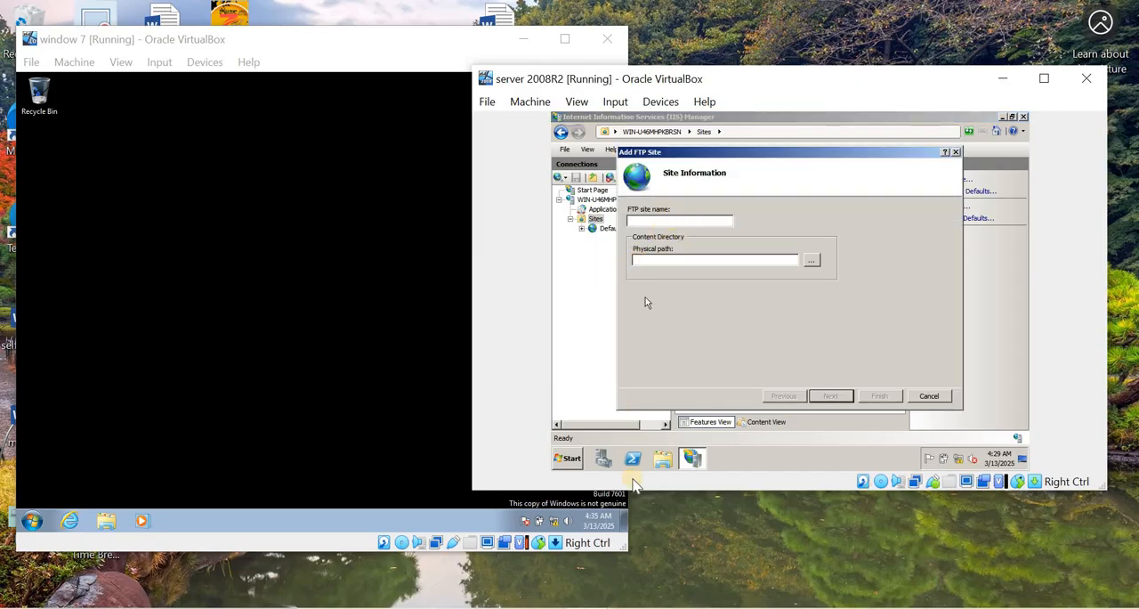
- Check the FTP name in the Task 13 table of the Word worksheet and name the new FTP site hns file
{"action": "left_click", "coordinate": [632, 607]}
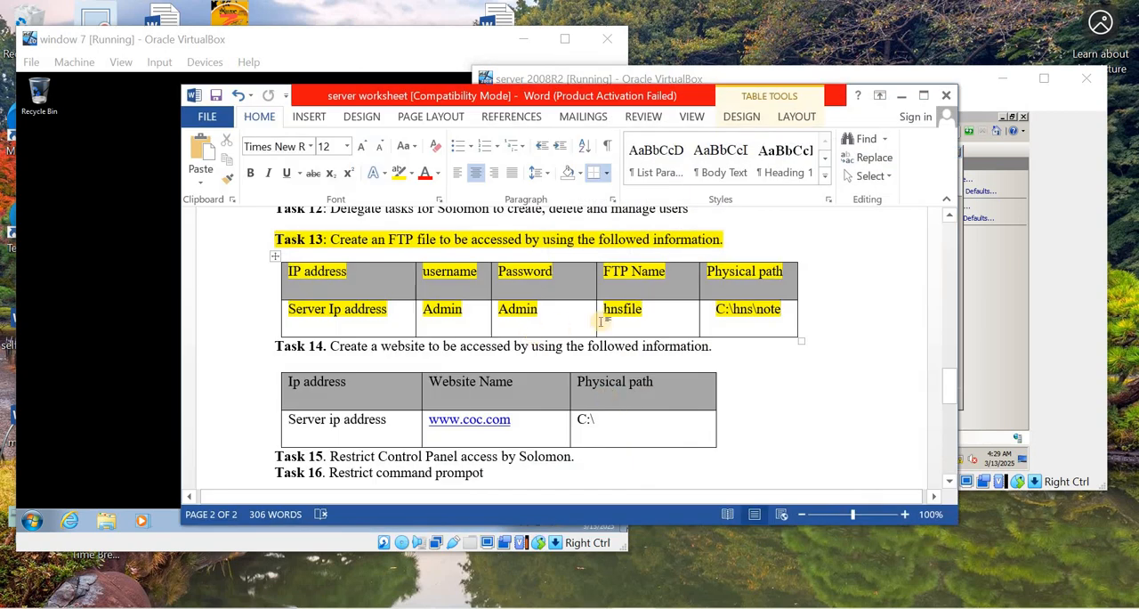
{"action": "left_click_drag", "start_coordinate": [645, 310], "coordinate": [605, 313]}
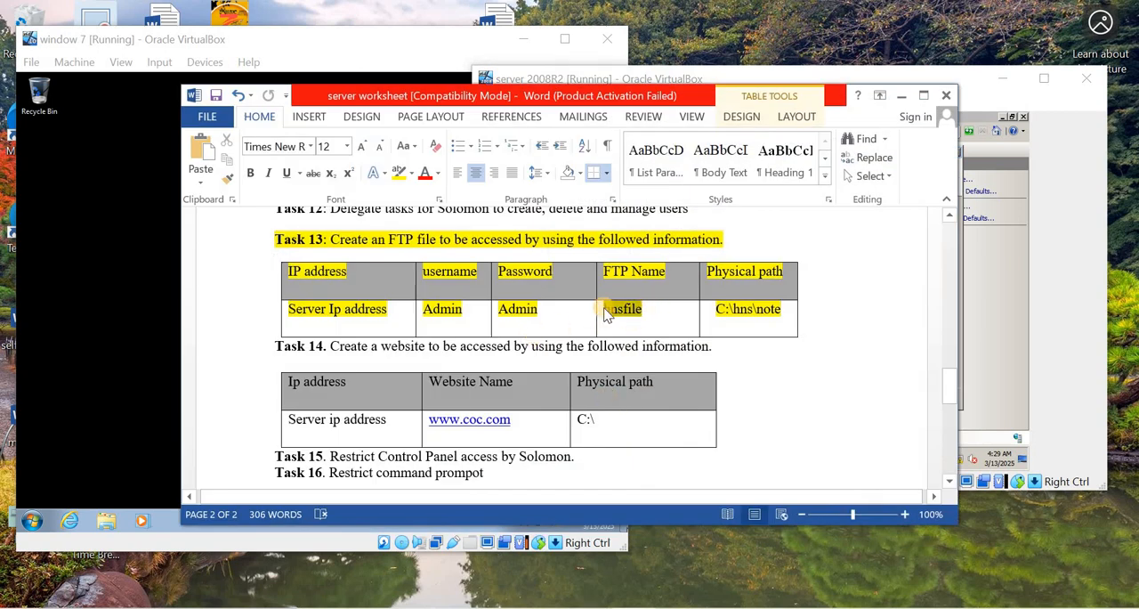
{"action": "left_click", "coordinate": [606, 312]}
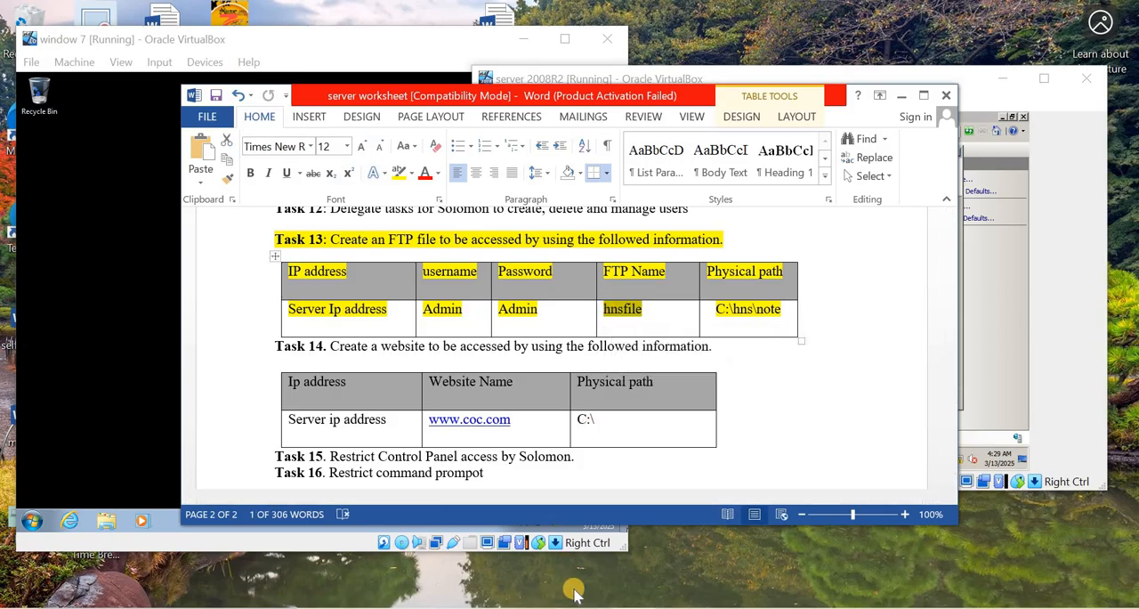
{"action": "left_click", "coordinate": [902, 95]}
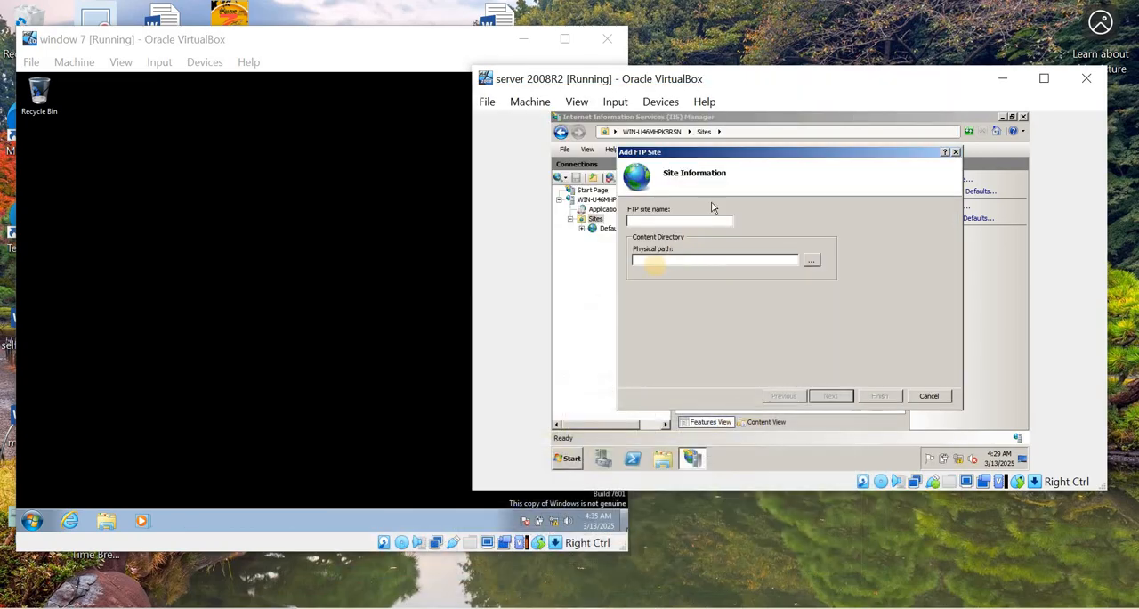
{"action": "left_click", "coordinate": [647, 220]}
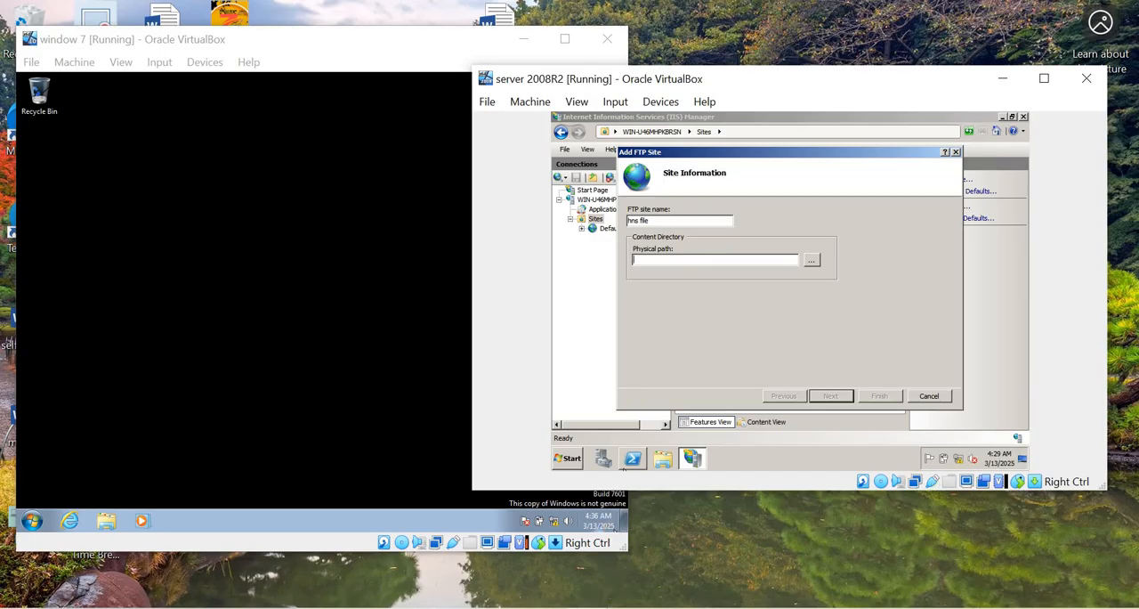
- Create a folder named hns on the server's Local Disk (C:), checking the Task 13 physical path in the Word worksheet
{"action": "left_click", "coordinate": [606, 608]}
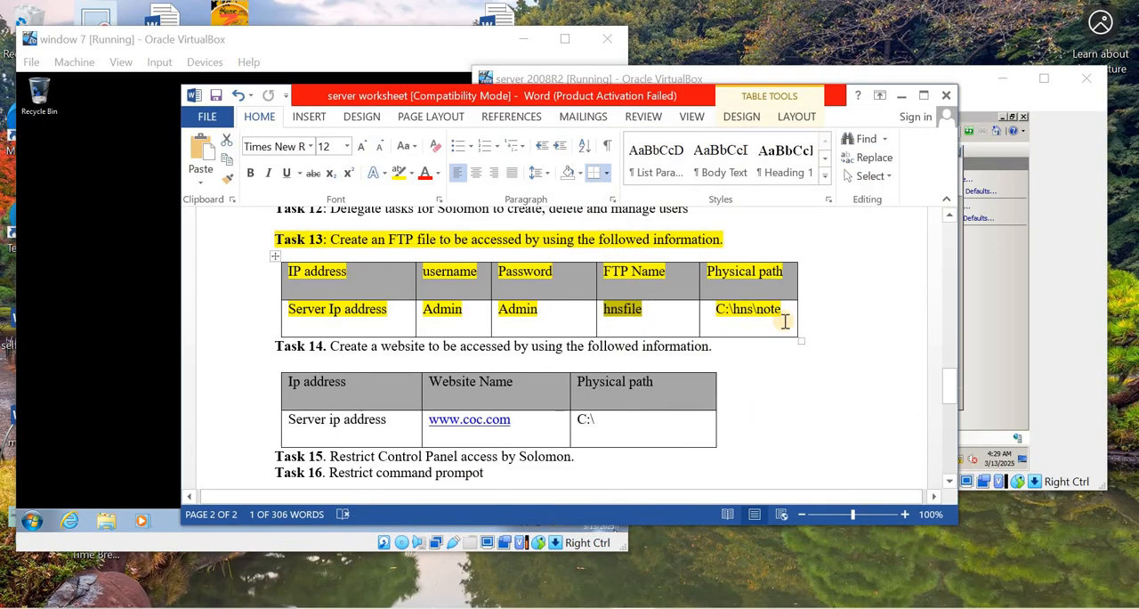
{"action": "left_click", "coordinate": [901, 95]}
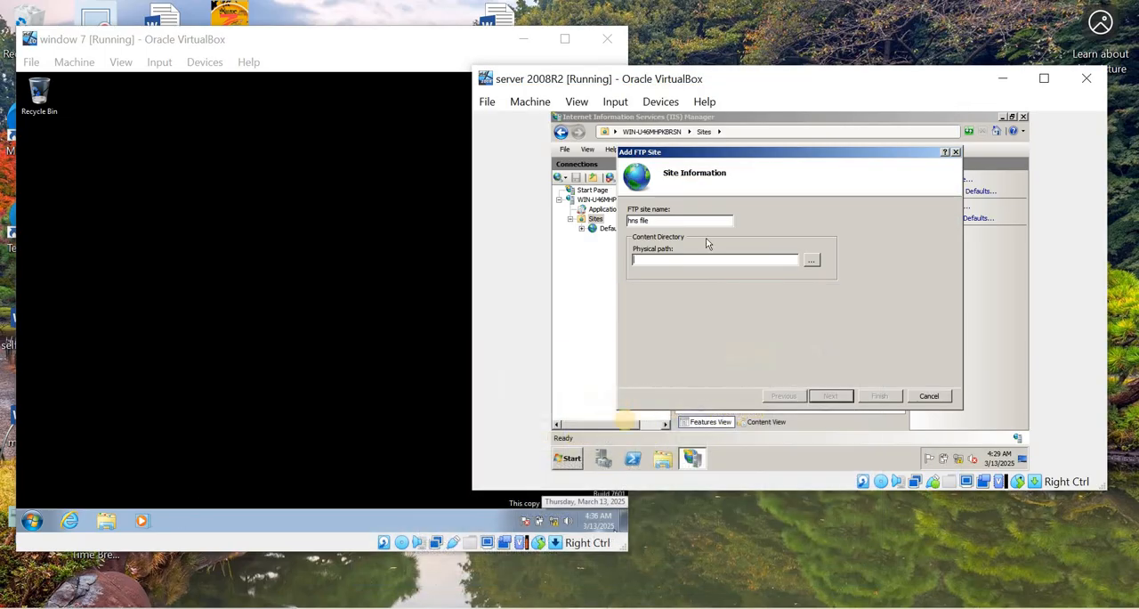
{"action": "left_click", "coordinate": [569, 457]}
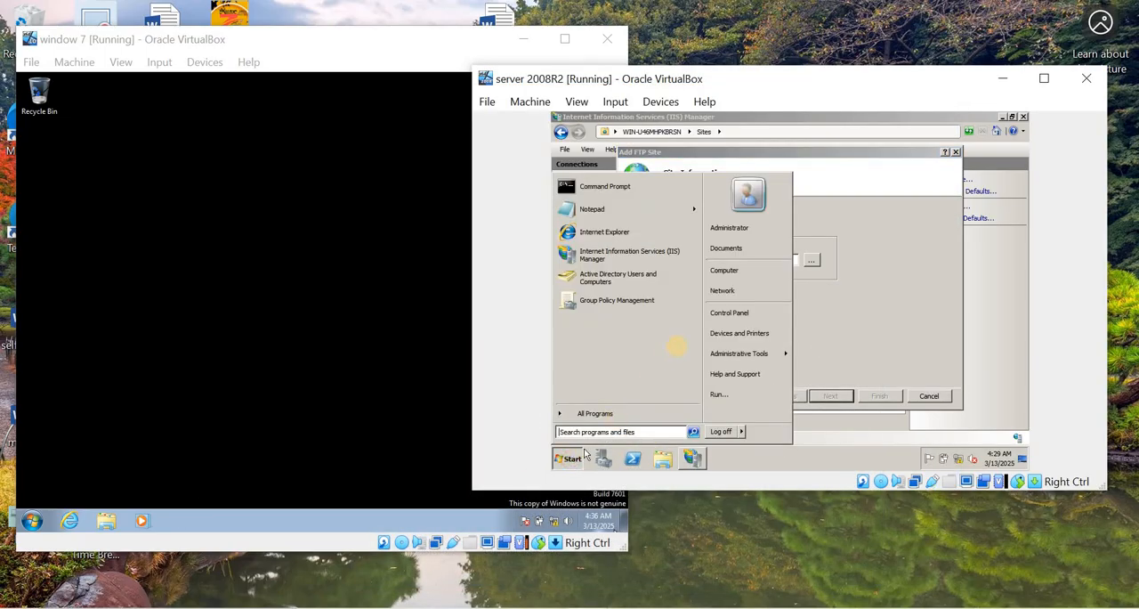
{"action": "left_click", "coordinate": [723, 271]}
{"action": "double_click", "coordinate": [717, 191]}
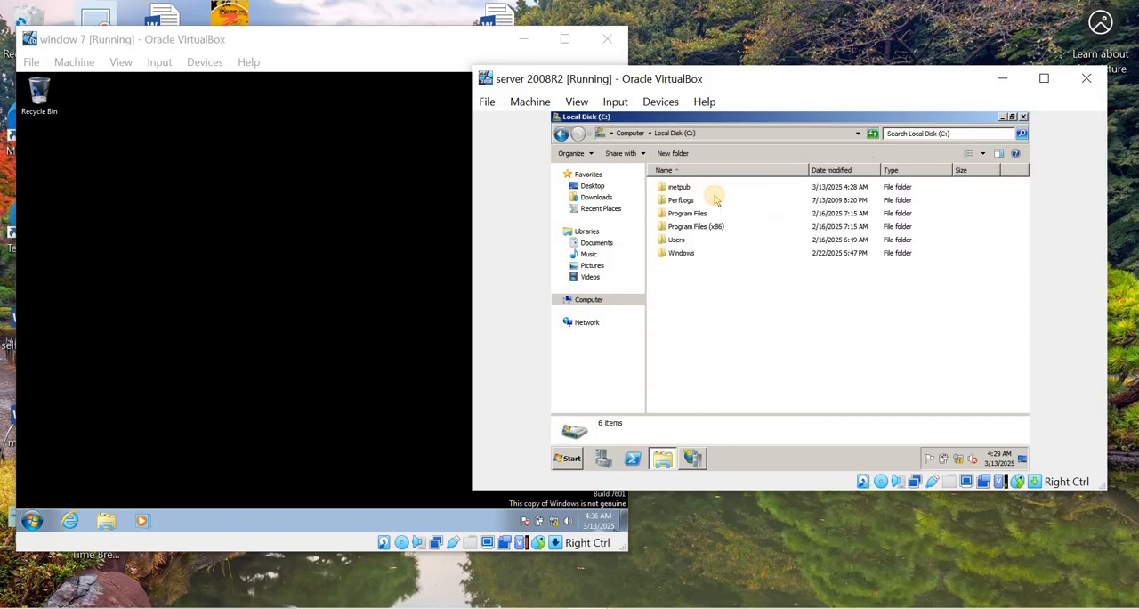
{"action": "right_click", "coordinate": [695, 281]}
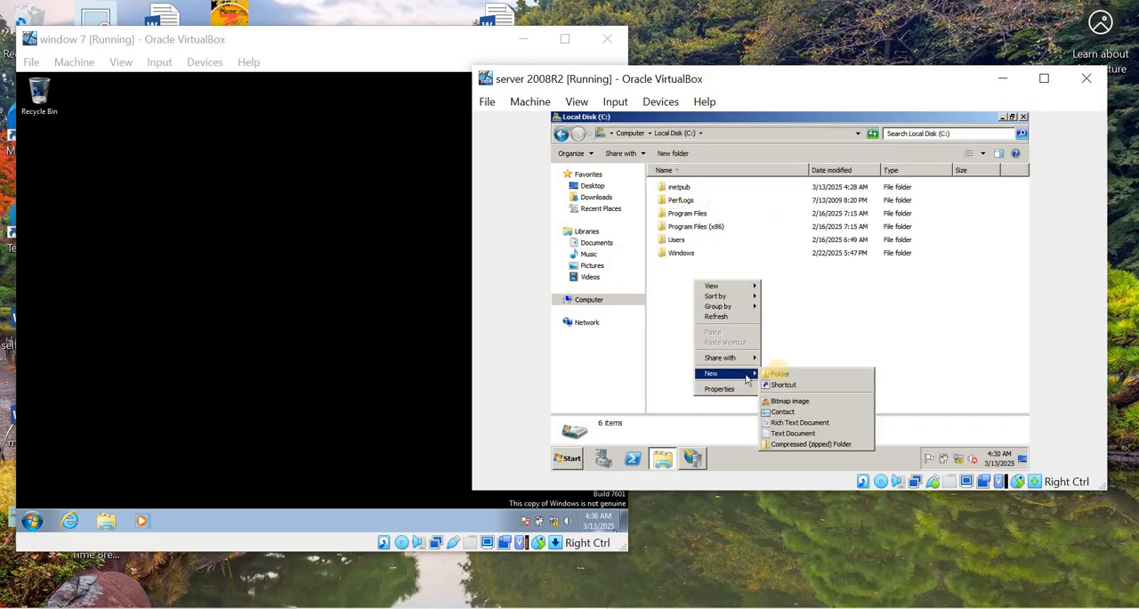
{"action": "left_click", "coordinate": [778, 374]}
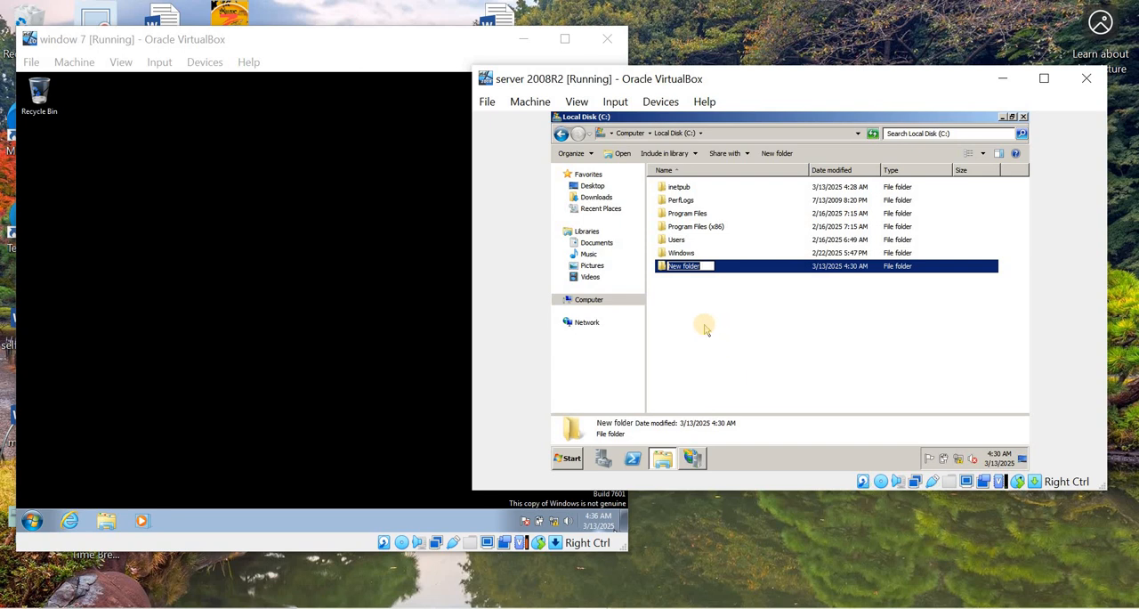
{"action": "type", "text": "hr"}
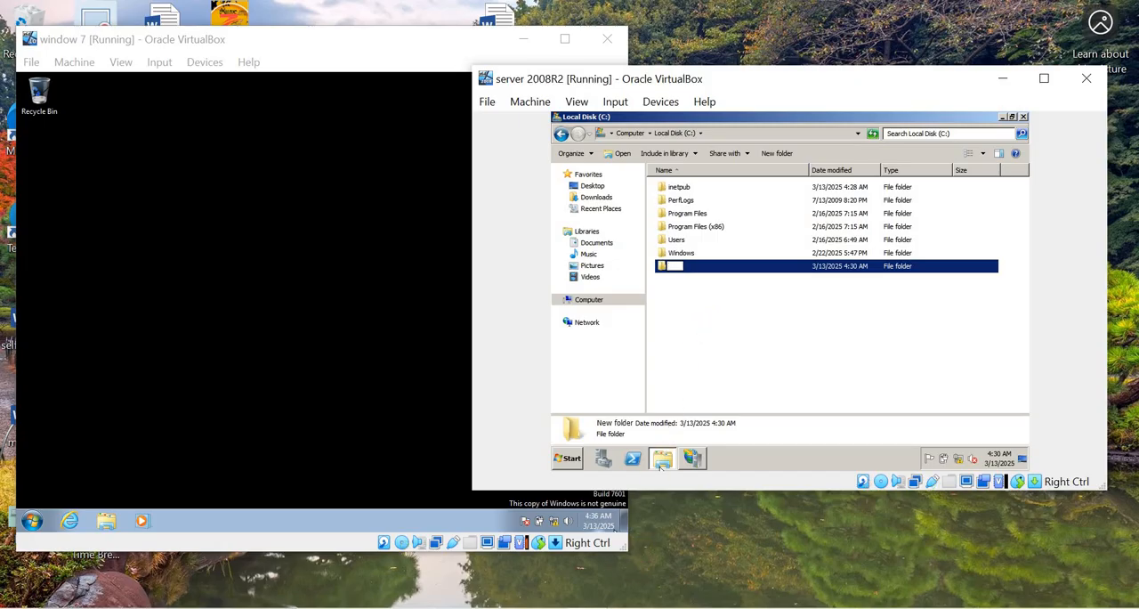
{"action": "left_click", "coordinate": [643, 608]}
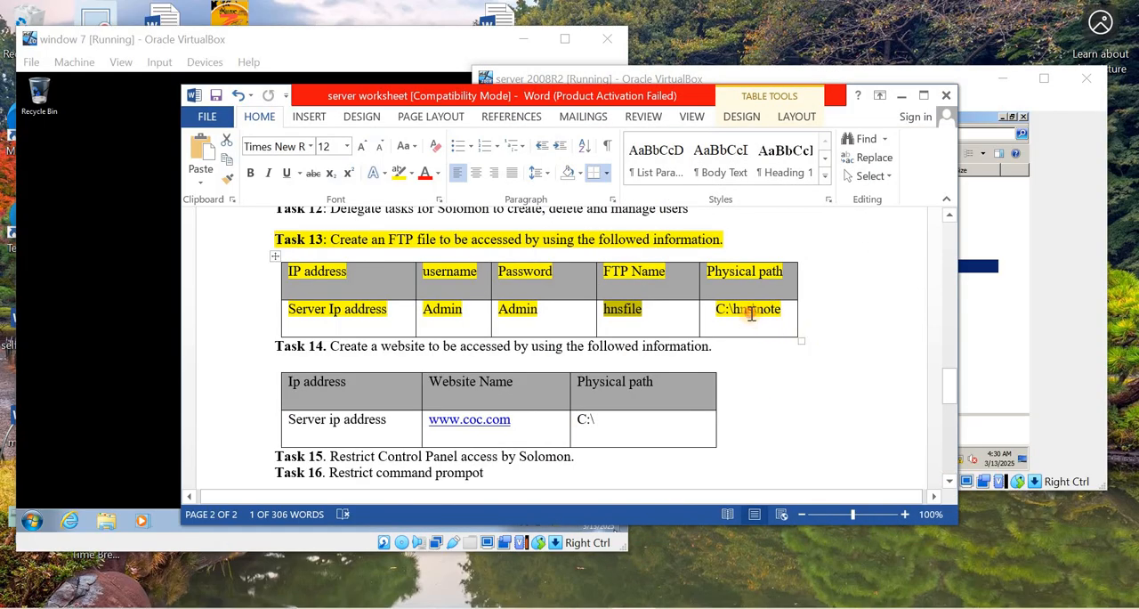
{"action": "double_click", "coordinate": [748, 311]}
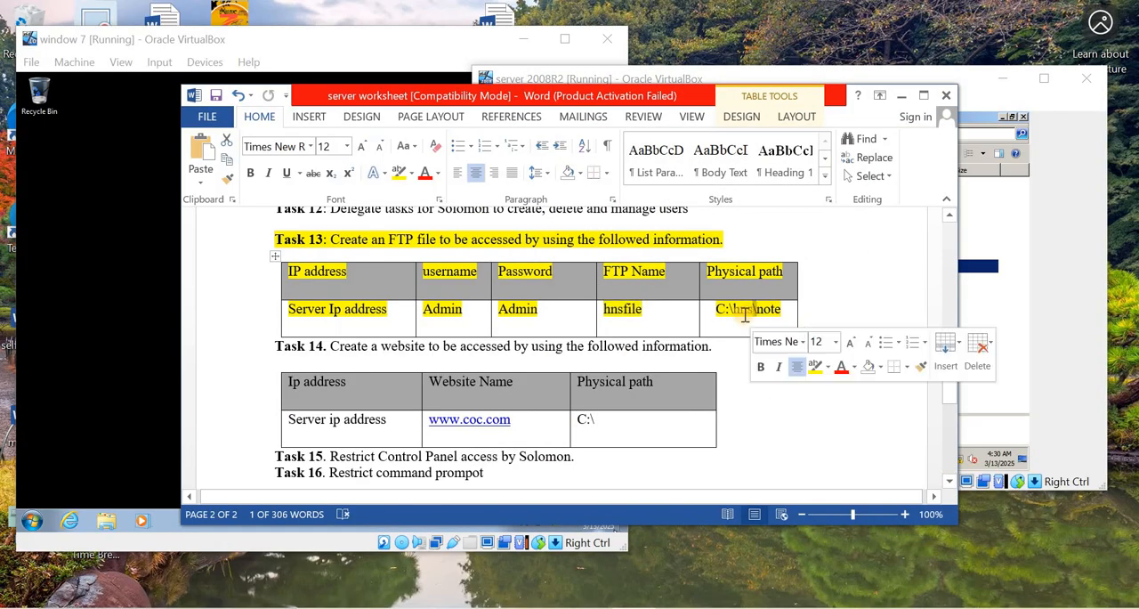
{"action": "left_click", "coordinate": [709, 425]}
{"action": "left_click", "coordinate": [635, 607]}
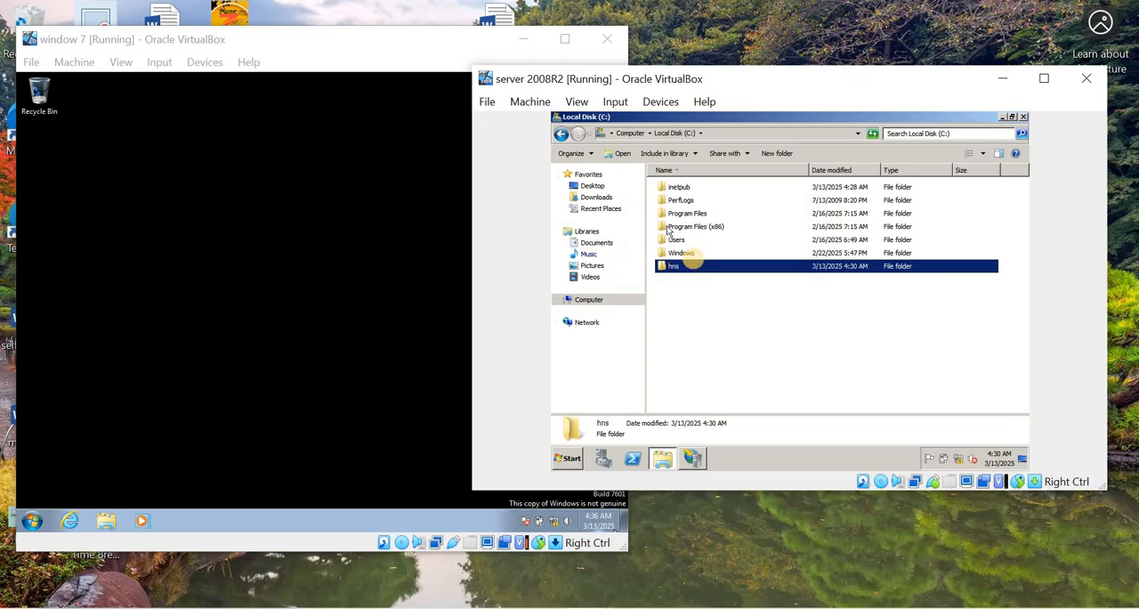
- Create a subfolder named note inside the hns folder and open it
{"action": "double_click", "coordinate": [693, 266]}
{"action": "left_click", "coordinate": [739, 153]}
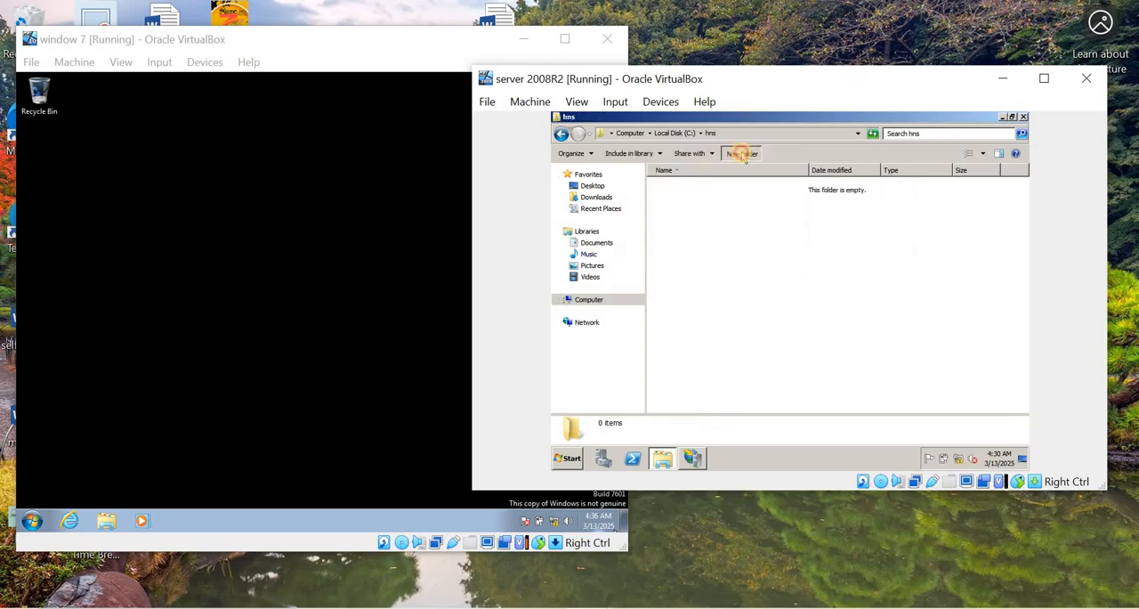
{"action": "type", "text": "no"}
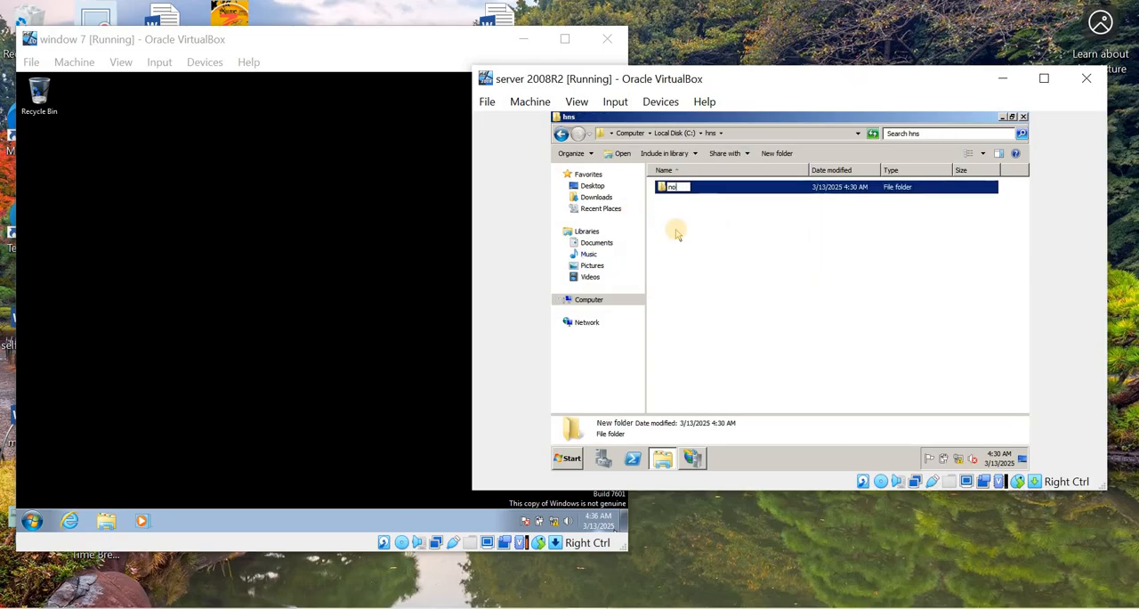
{"action": "type", "text": "te"}
{"action": "key", "text": "Return"}
{"action": "key", "text": "Return"}
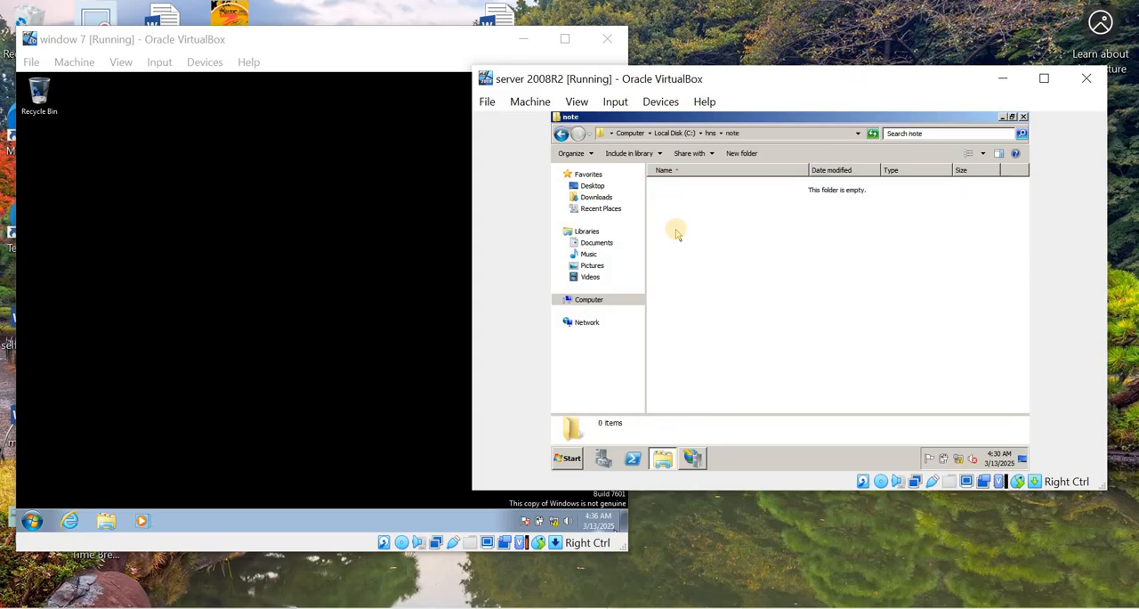
- Create a text document named googl in the note folder and open it in Notepad
{"action": "right_click", "coordinate": [686, 196]}
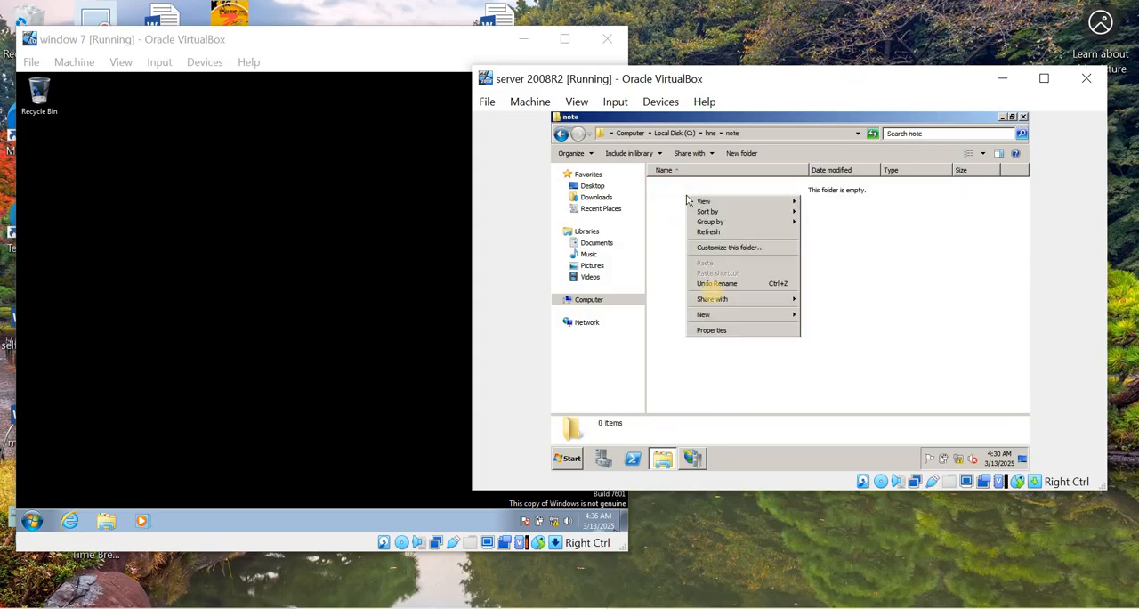
{"action": "left_click", "coordinate": [728, 315]}
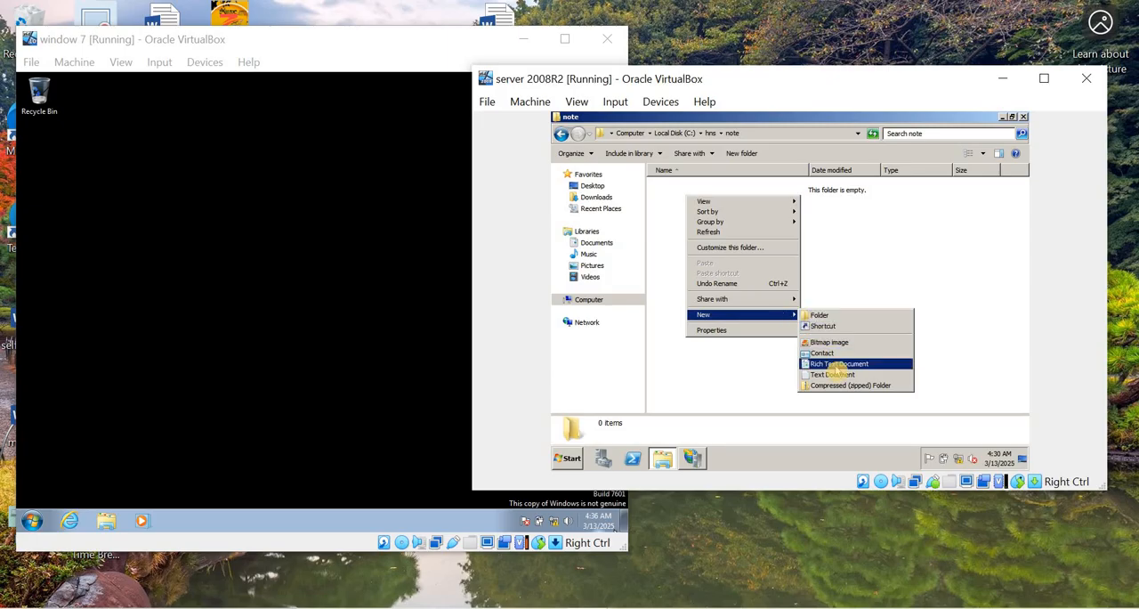
{"action": "left_click", "coordinate": [835, 372]}
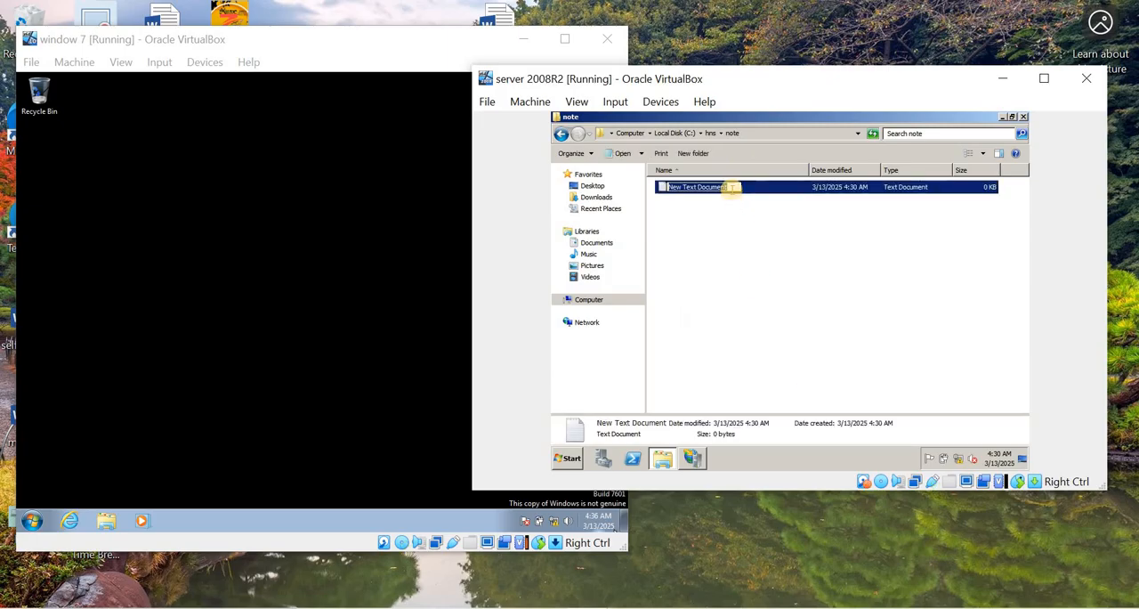
{"action": "type", "text": "googl"}
{"action": "double_click", "coordinate": [732, 191]}
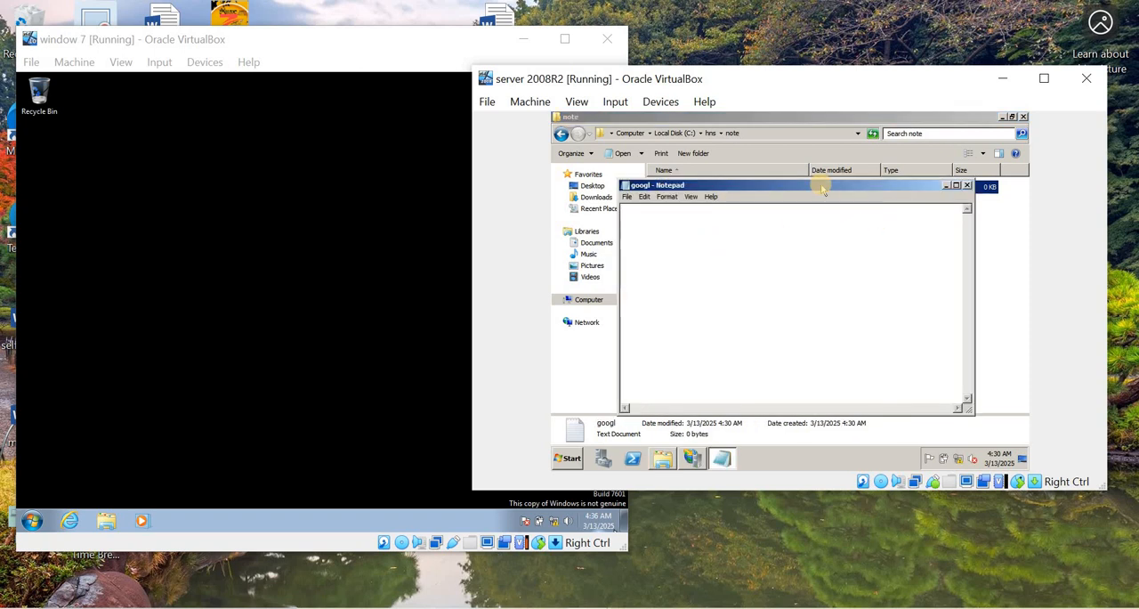
- Write "WHAT IS FTP?" in the googl document, save it, and close Notepad and the note folder window
{"action": "left_click_drag", "start_coordinate": [818, 185], "coordinate": [784, 145]}
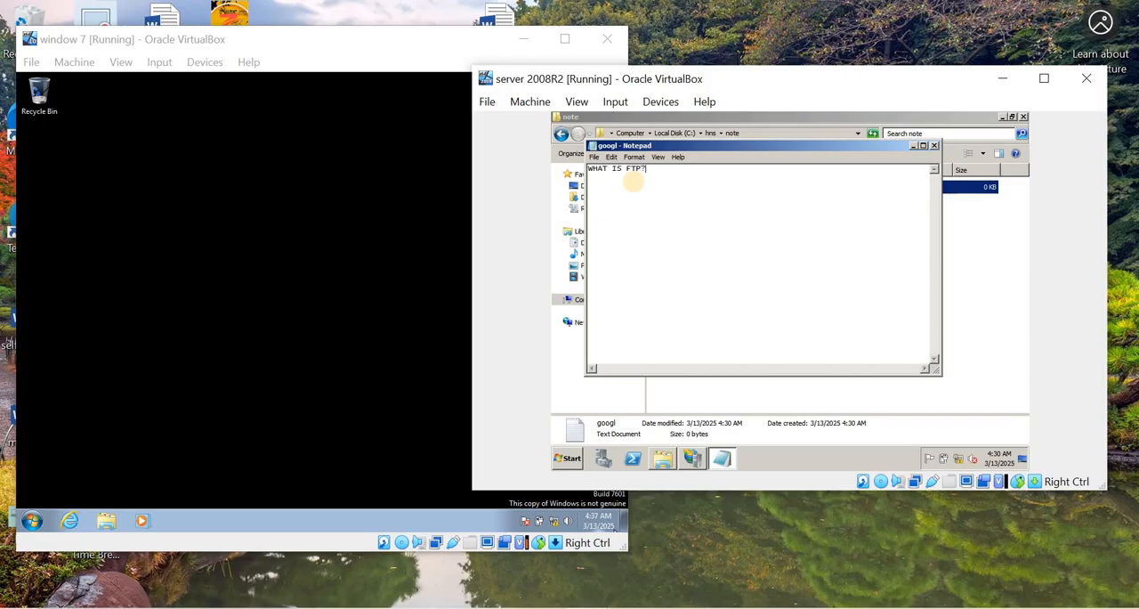
{"action": "left_click", "coordinate": [595, 158]}
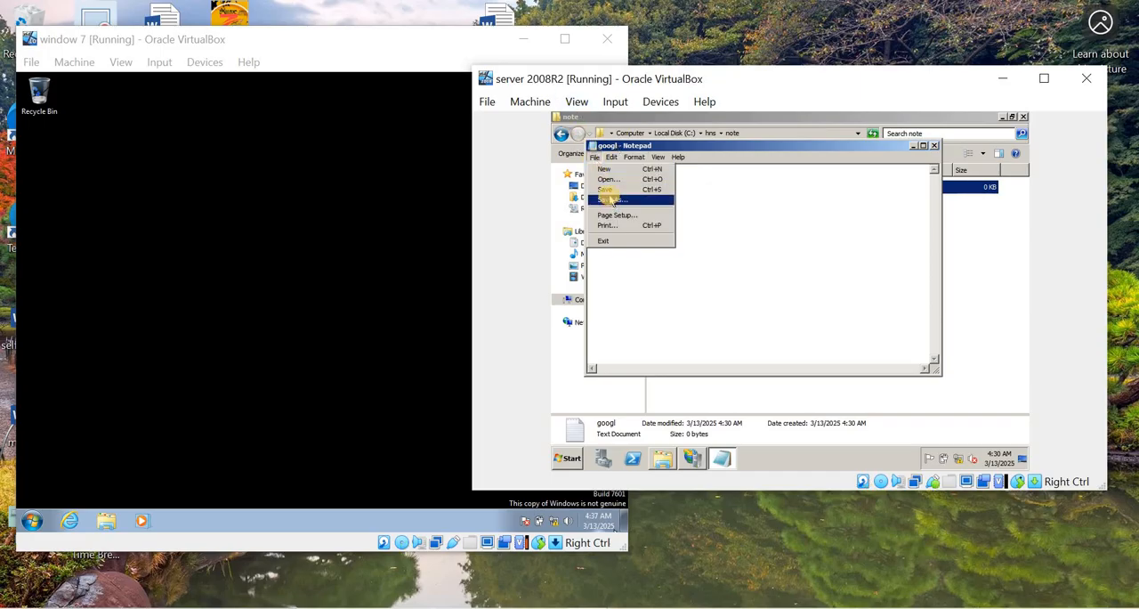
{"action": "left_click", "coordinate": [605, 189]}
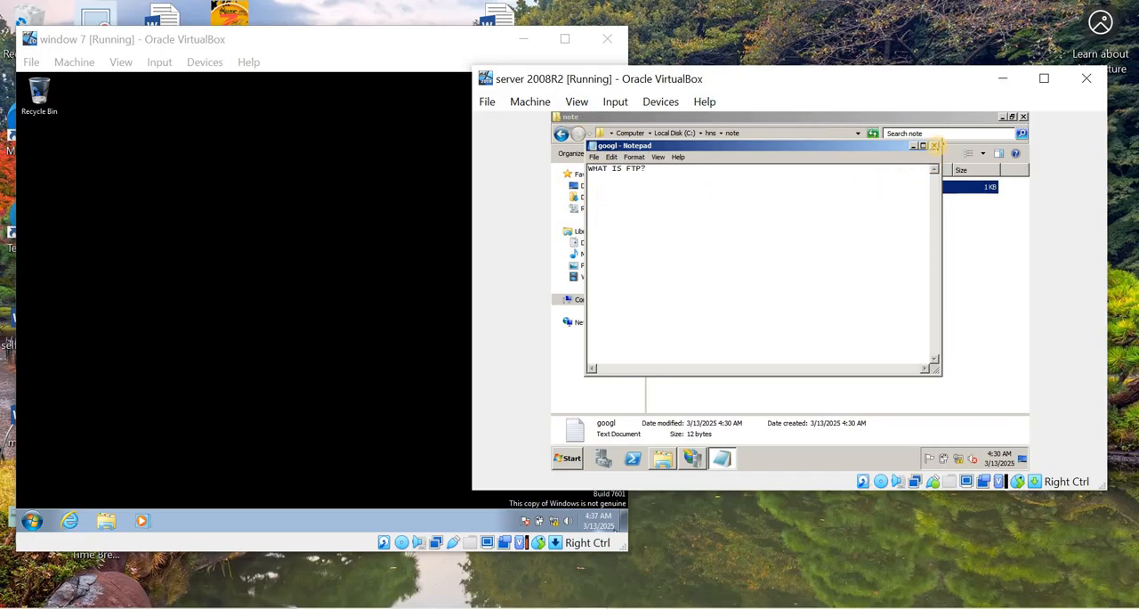
{"action": "left_click", "coordinate": [935, 145]}
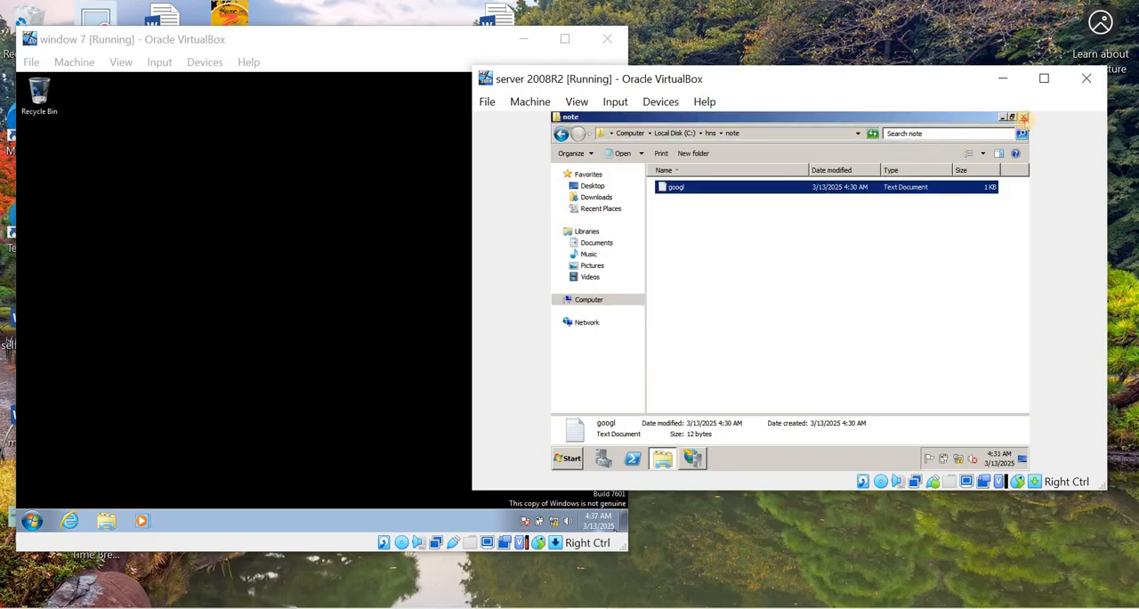
{"action": "left_click", "coordinate": [1024, 116]}
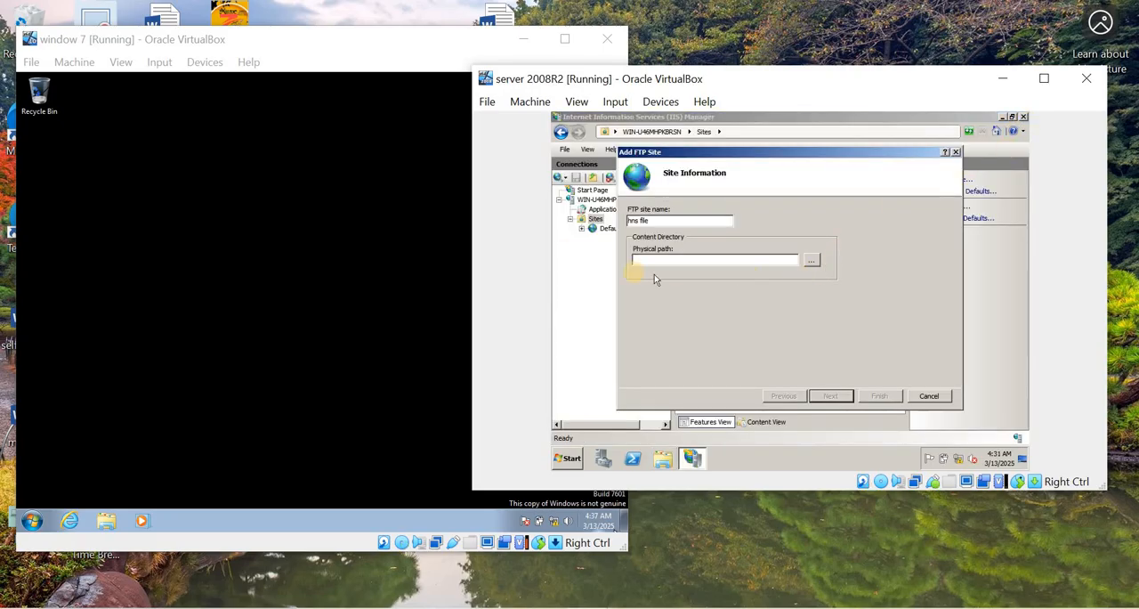
- Set the FTP site's physical path to C:\hns\note and continue to the binding and SSL settings
{"action": "left_click", "coordinate": [813, 260]}
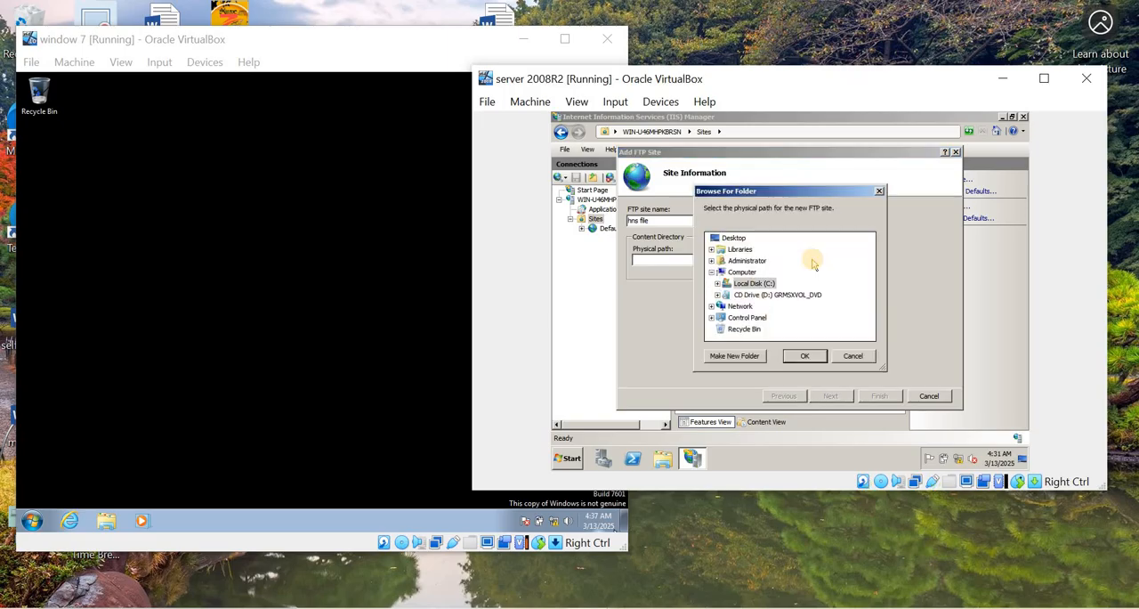
{"action": "left_click", "coordinate": [721, 283]}
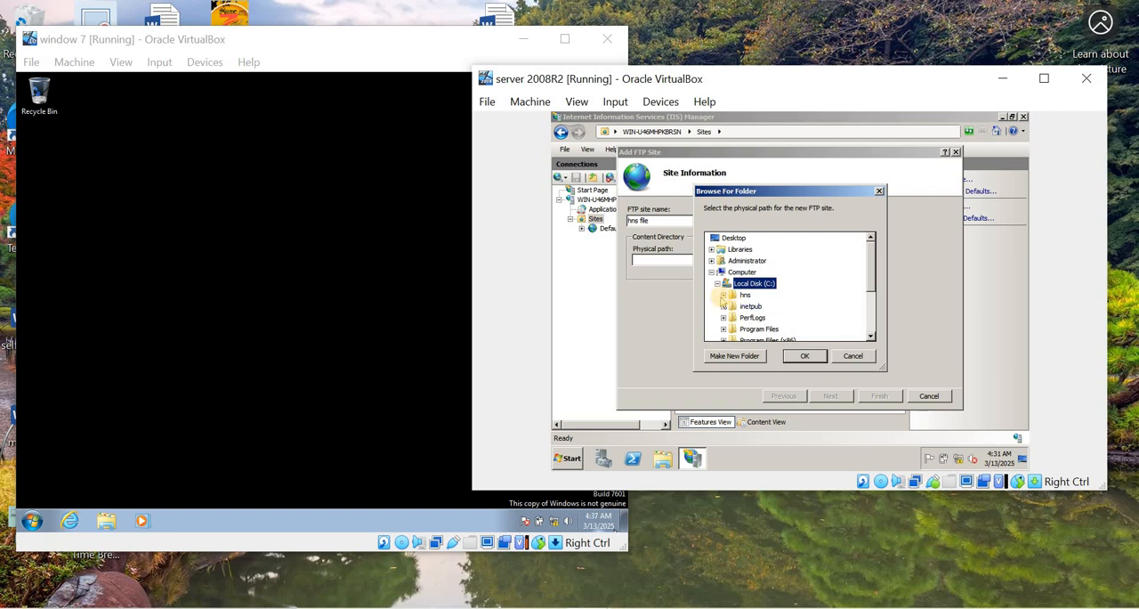
{"action": "left_click", "coordinate": [722, 294]}
{"action": "left_click", "coordinate": [753, 307]}
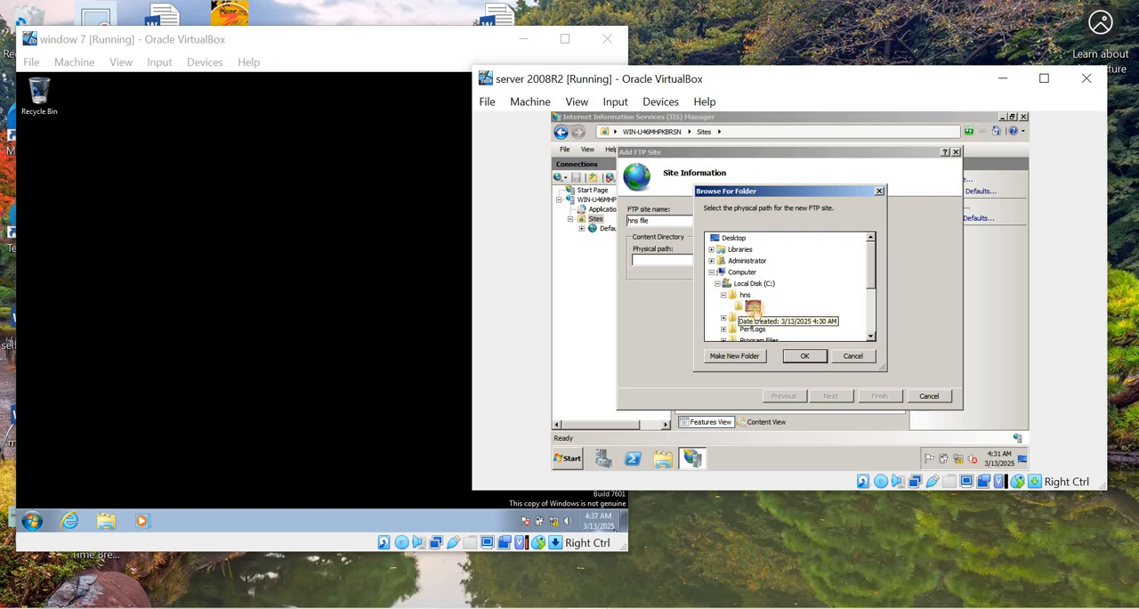
{"action": "left_click", "coordinate": [806, 356]}
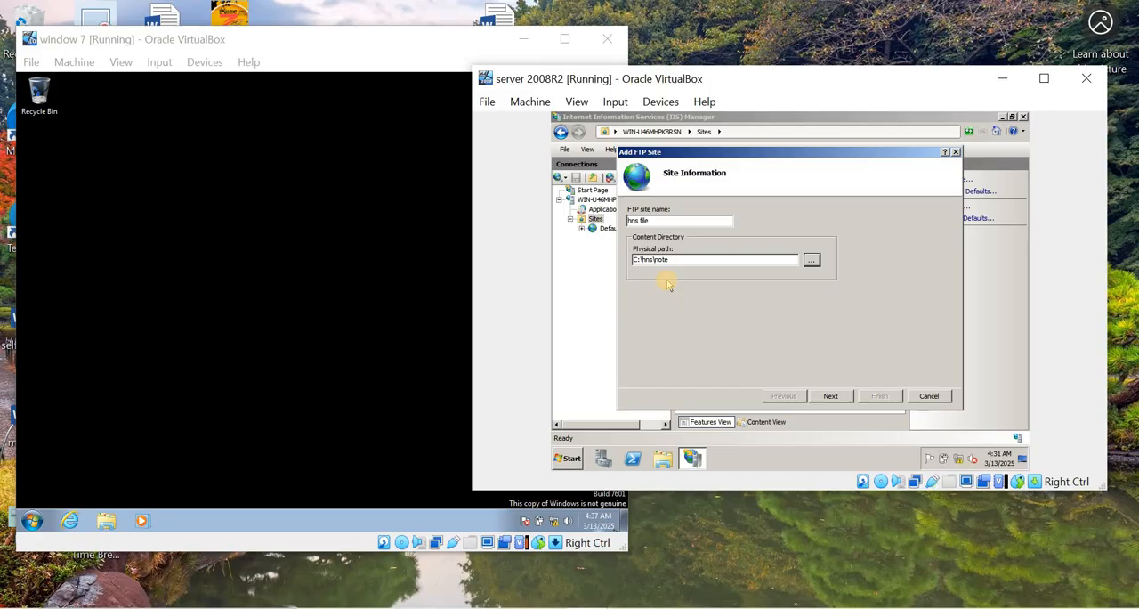
{"action": "left_click", "coordinate": [830, 395]}
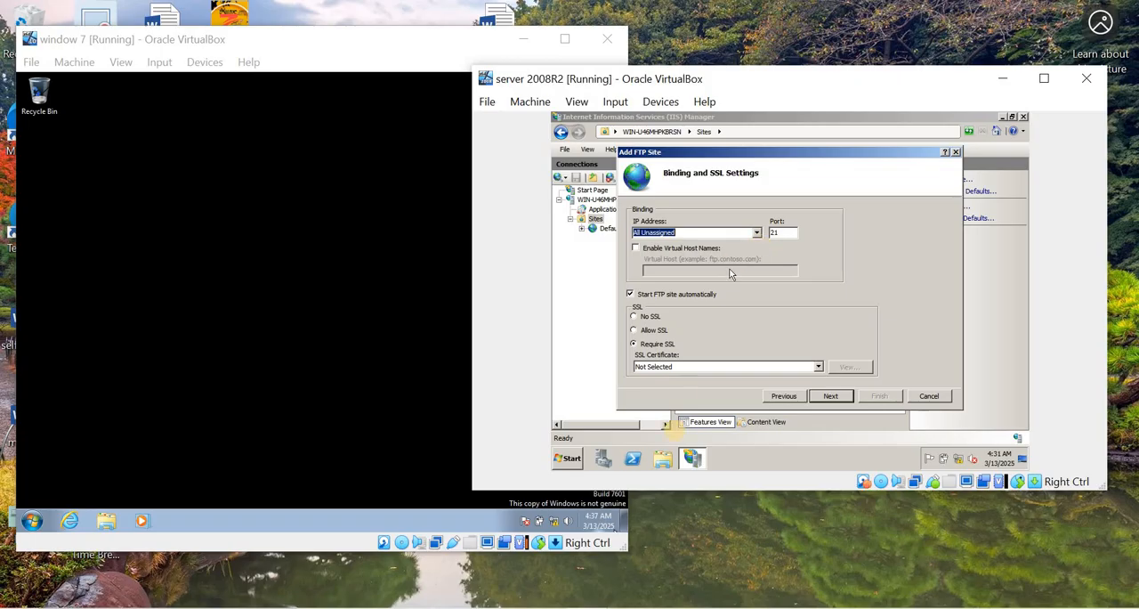
- Check the Task 13 IP address entry in the Word worksheet and bind the FTP site to 172.168.10.10
{"action": "left_click", "coordinate": [649, 607]}
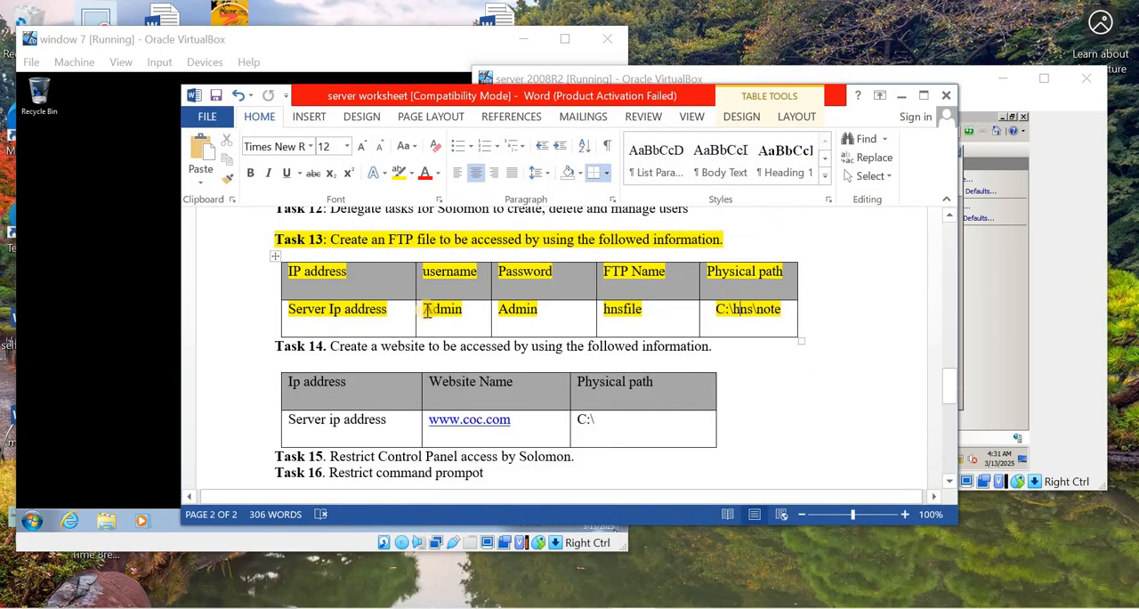
{"action": "left_click_drag", "start_coordinate": [388, 309], "coordinate": [286, 309]}
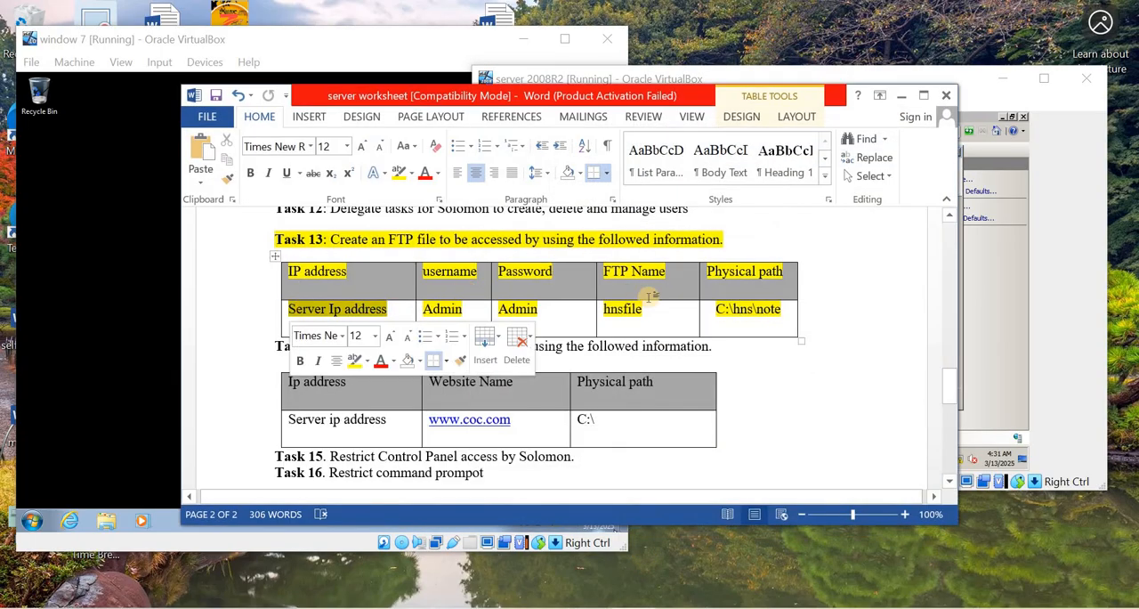
{"action": "left_click", "coordinate": [400, 309]}
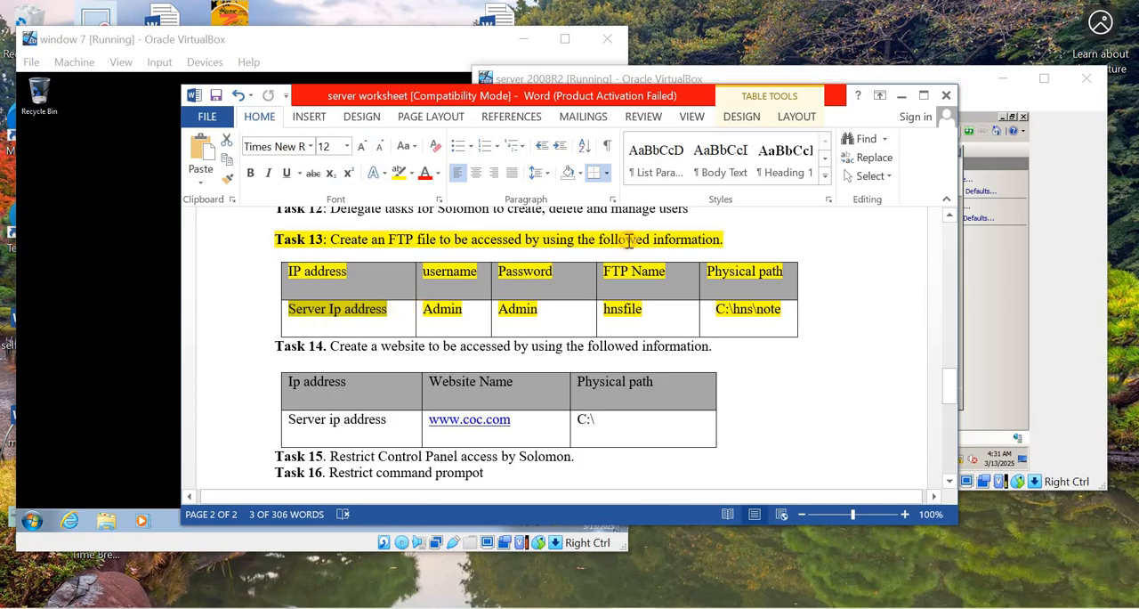
{"action": "left_click", "coordinate": [900, 95]}
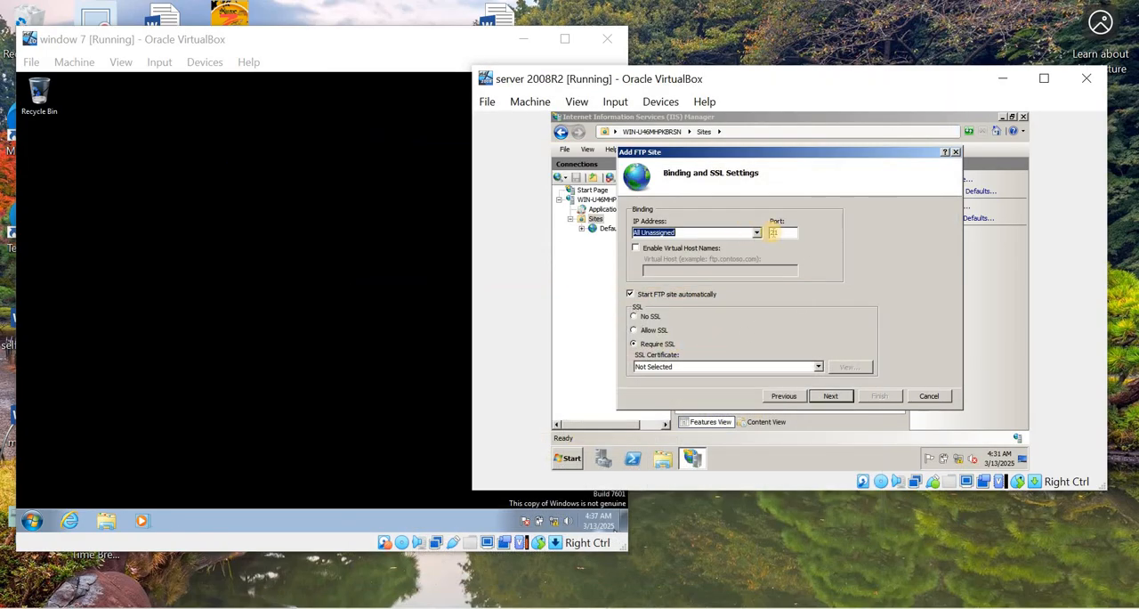
{"action": "left_click", "coordinate": [757, 232]}
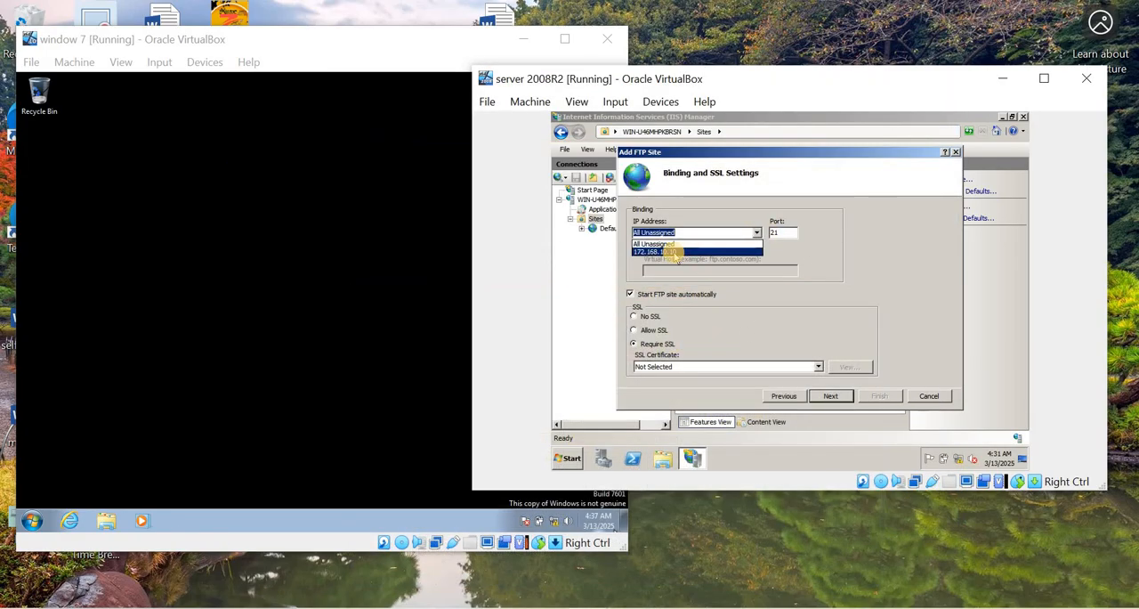
{"action": "left_click", "coordinate": [666, 253]}
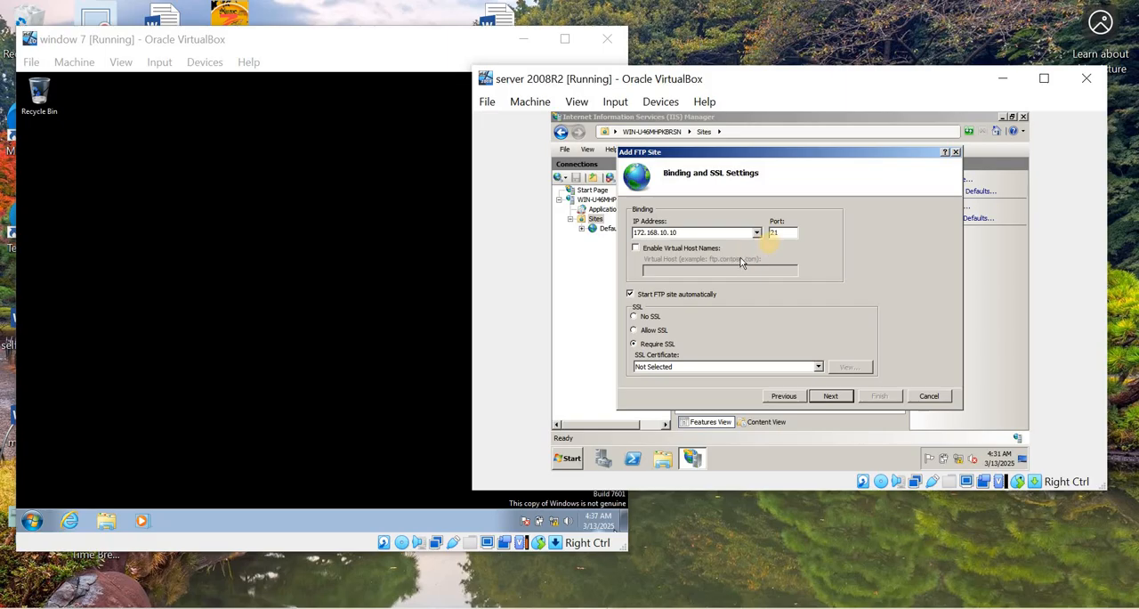
- Keep port 21, choose No SSL for the FTP site, and continue to the authentication settings
{"action": "left_click", "coordinate": [776, 232]}
{"action": "double_click", "coordinate": [774, 232]}
{"action": "left_click", "coordinate": [787, 233]}
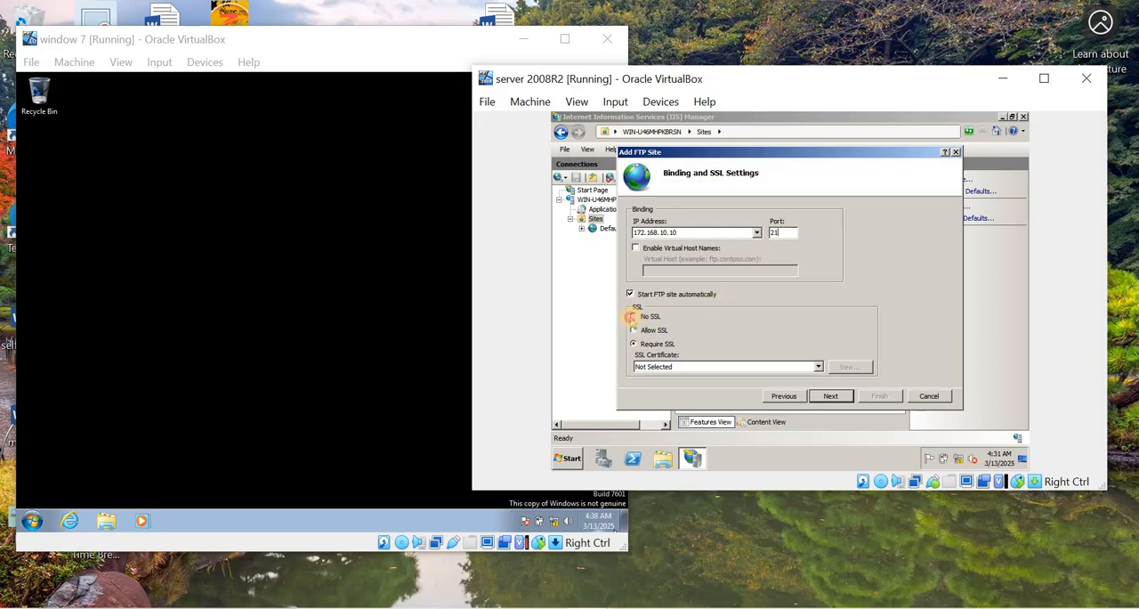
{"action": "left_click", "coordinate": [634, 317]}
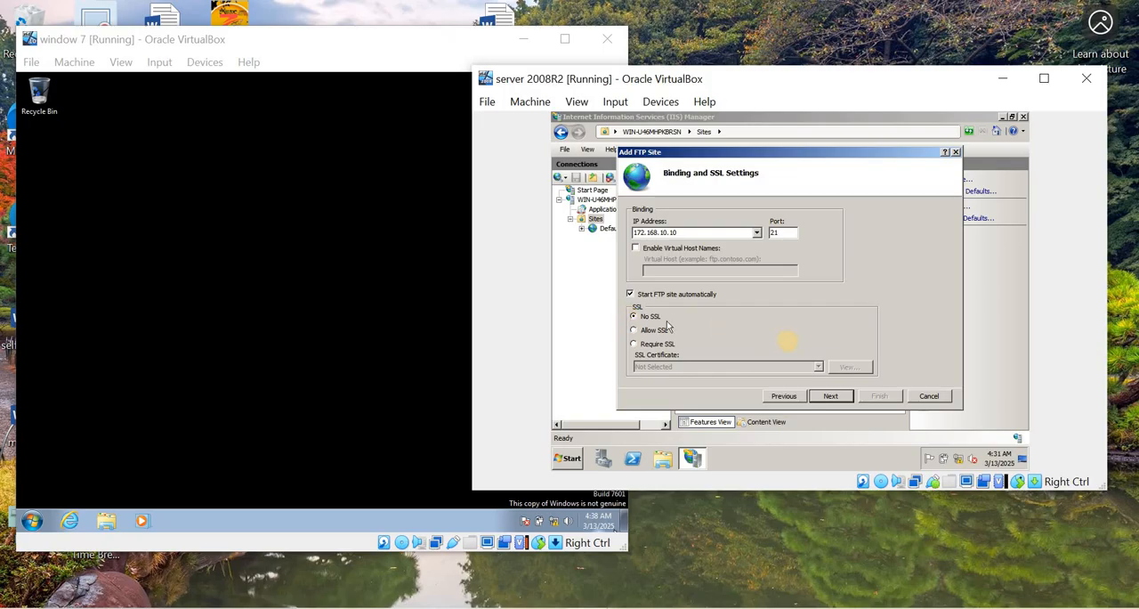
{"action": "left_click", "coordinate": [828, 396]}
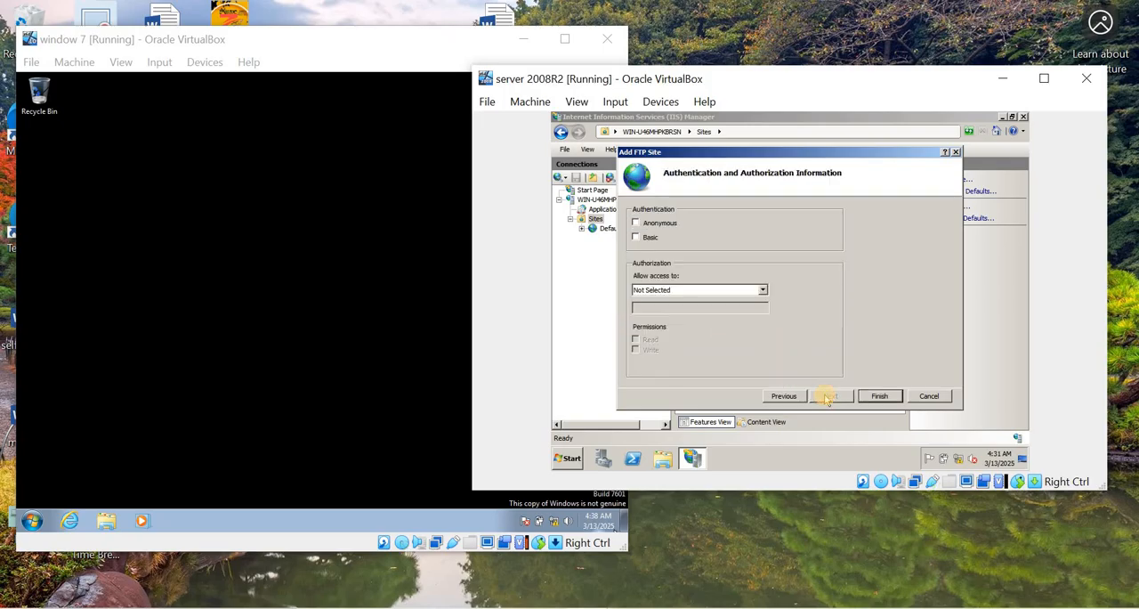
- Enable Basic authentication for the FTP site and check the Task 13 username and password in the Word worksheet
{"action": "left_click", "coordinate": [636, 238]}
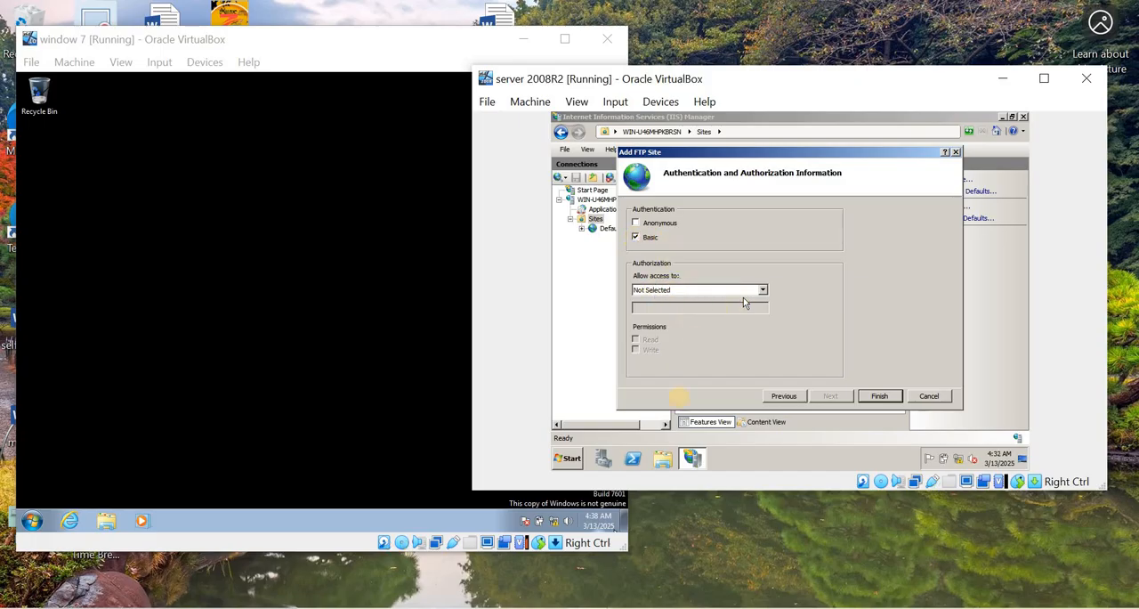
{"action": "left_click", "coordinate": [678, 607]}
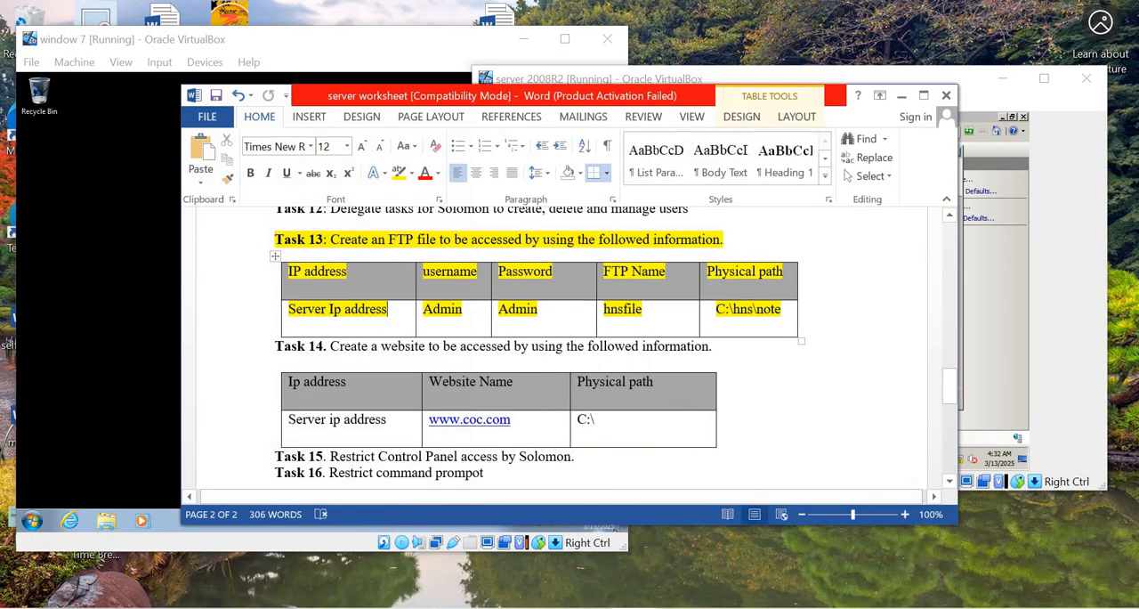
{"action": "double_click", "coordinate": [472, 310]}
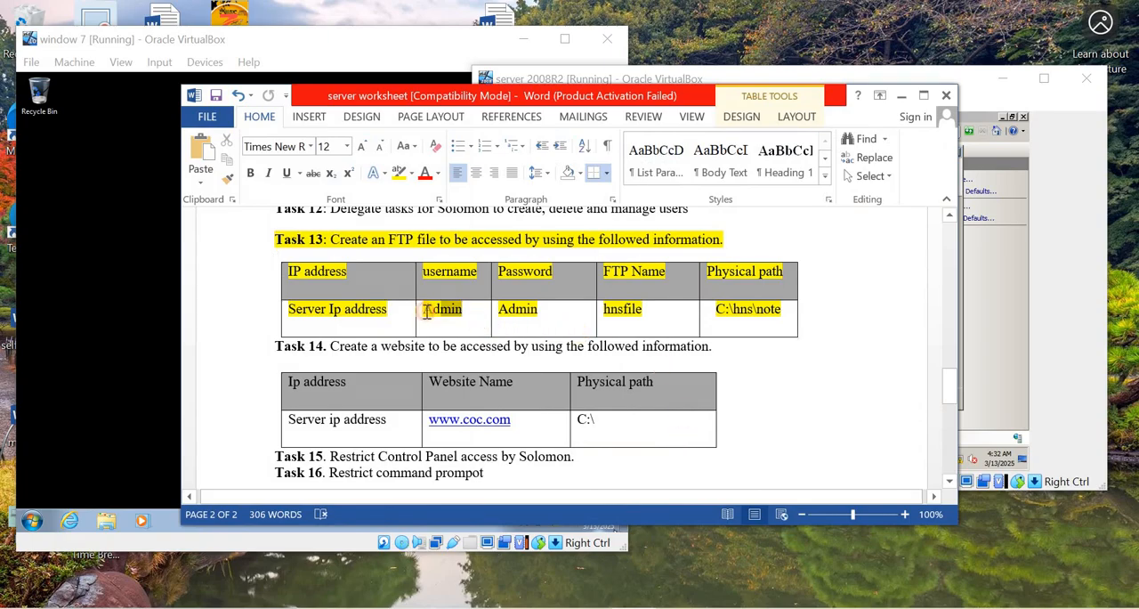
{"action": "left_click", "coordinate": [547, 309]}
{"action": "left_click_drag", "start_coordinate": [552, 311], "coordinate": [502, 311]}
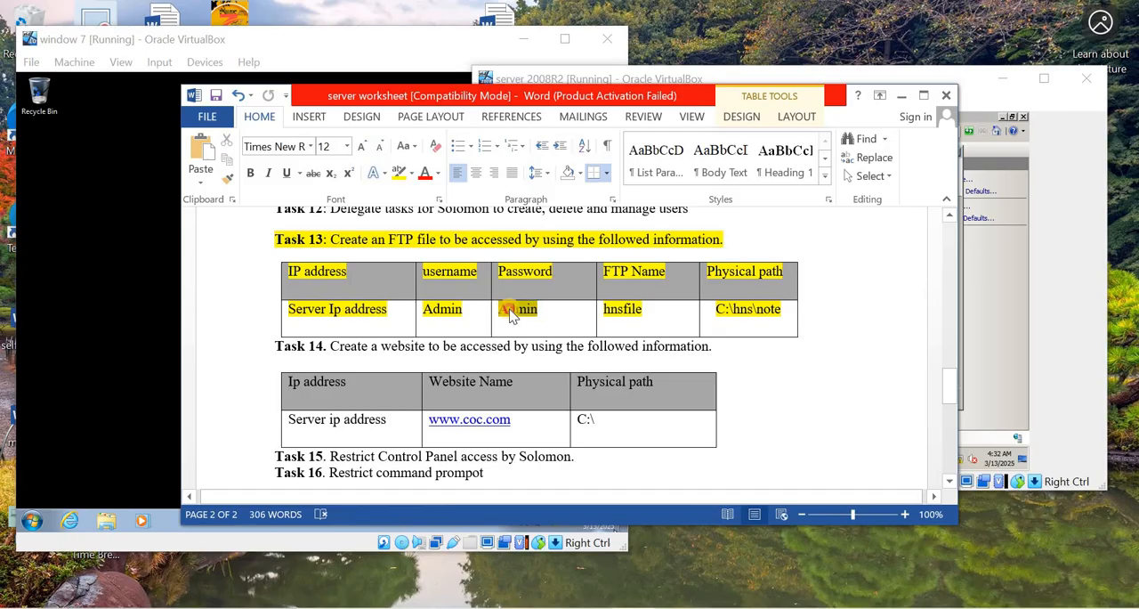
{"action": "left_click", "coordinate": [893, 99]}
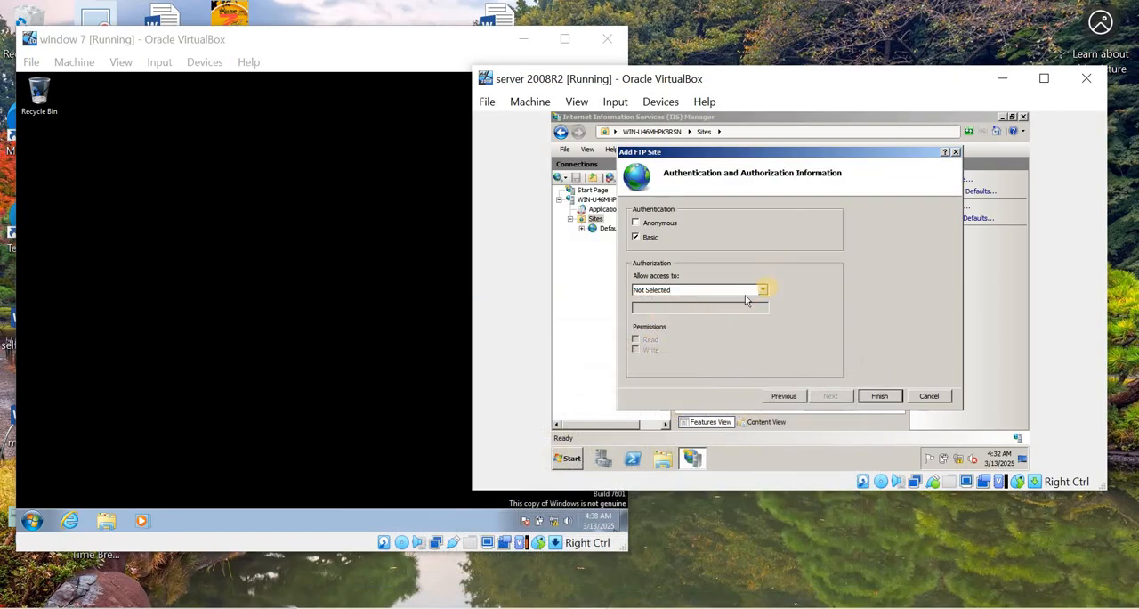
- Allow access to the specified user admin with Read and Write permissions
{"action": "left_click", "coordinate": [764, 290]}
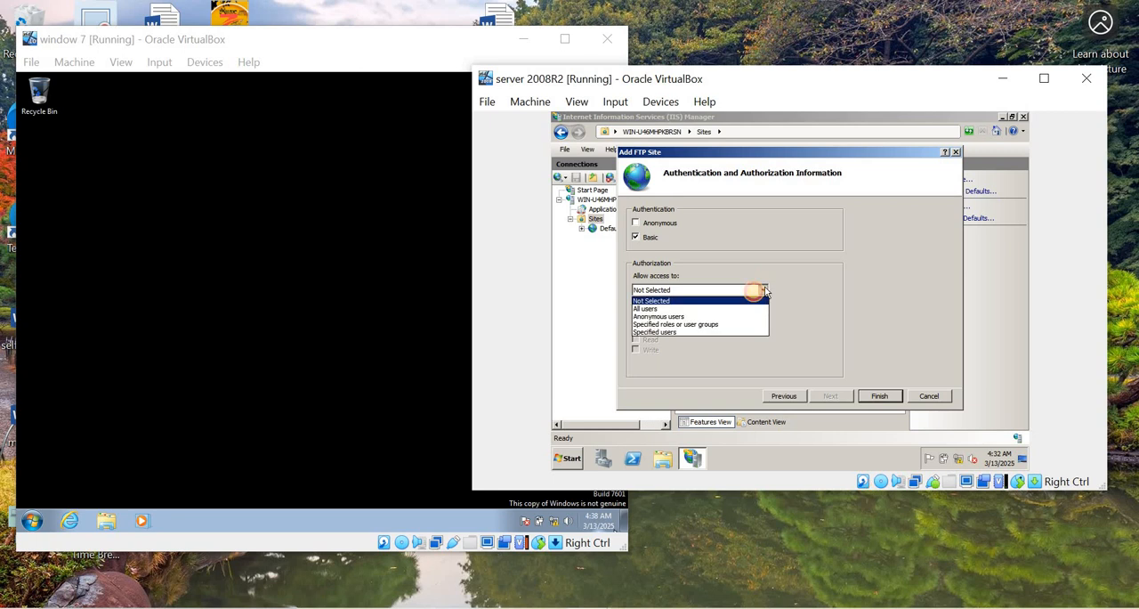
{"action": "left_click", "coordinate": [649, 334]}
{"action": "left_click", "coordinate": [648, 307]}
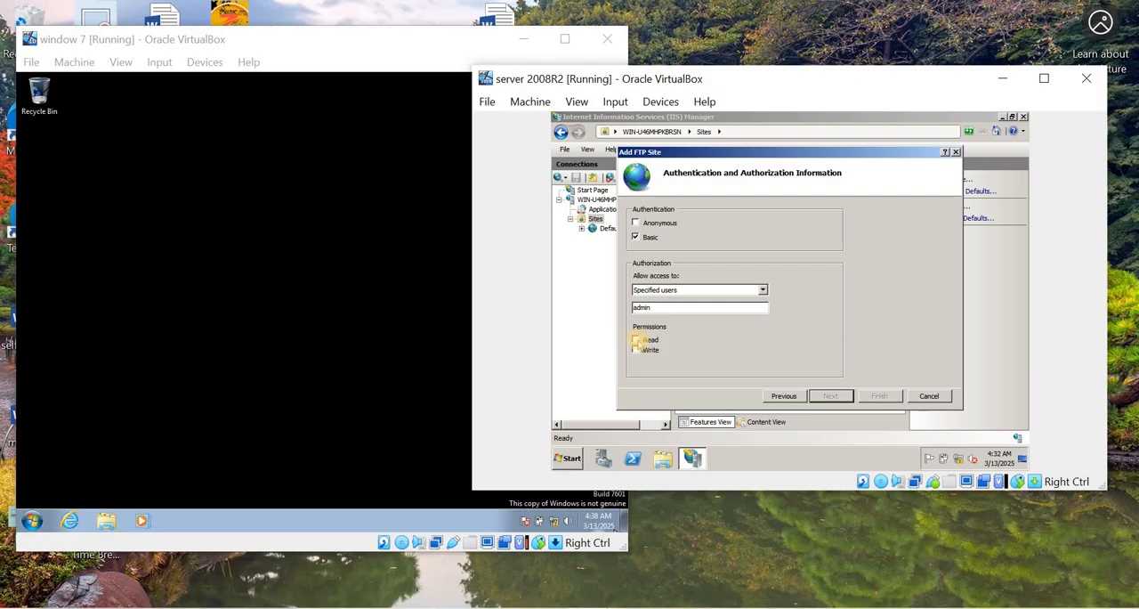
{"action": "left_click", "coordinate": [635, 340]}
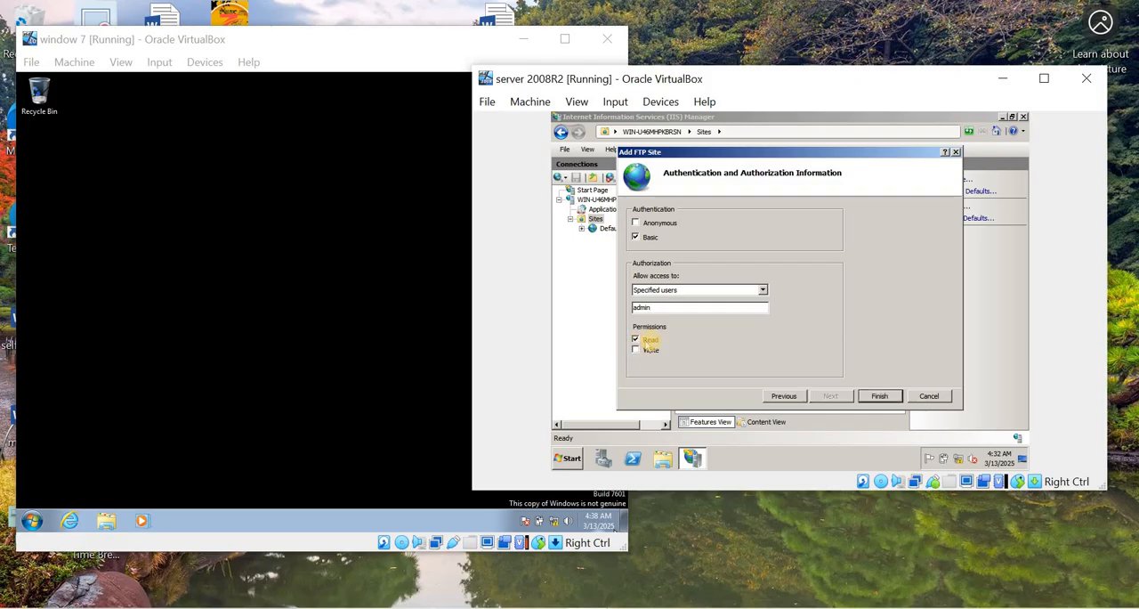
{"action": "left_click", "coordinate": [636, 350]}
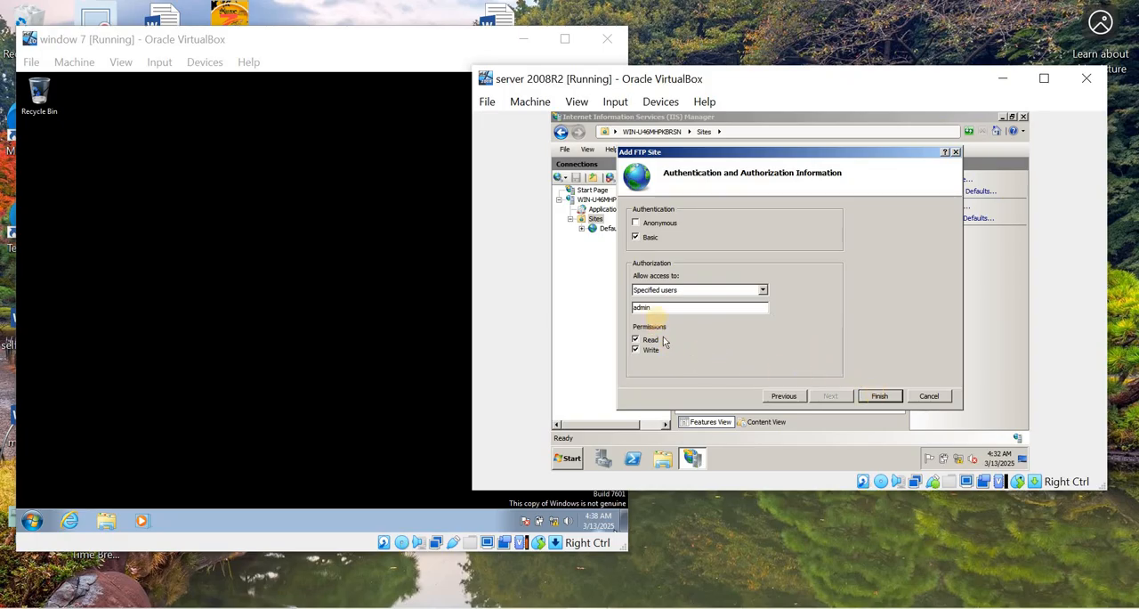
- Open Active Directory Users and Computers on the server and delete the existing admin user from the NAC unit
{"action": "left_click", "coordinate": [567, 458]}
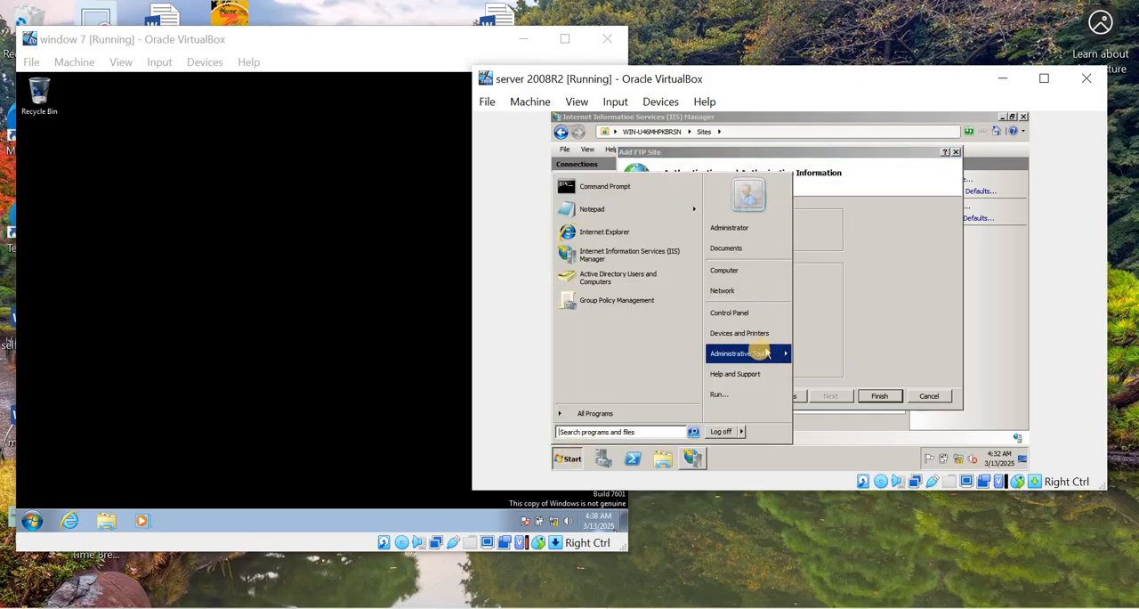
{"action": "mouse_move", "coordinate": [776, 352]}
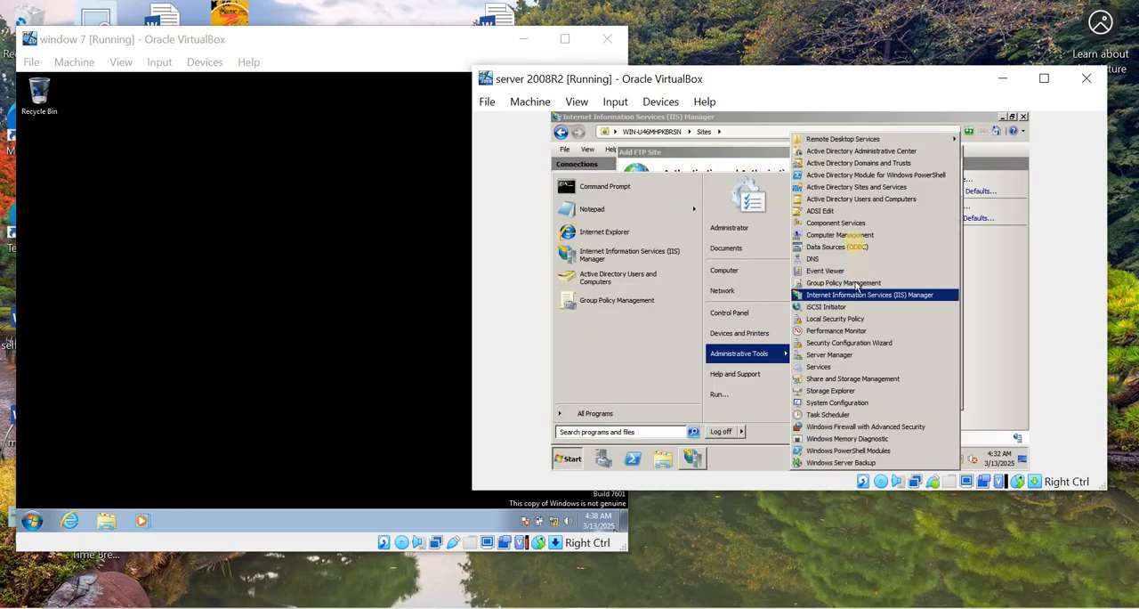
{"action": "left_click", "coordinate": [848, 199]}
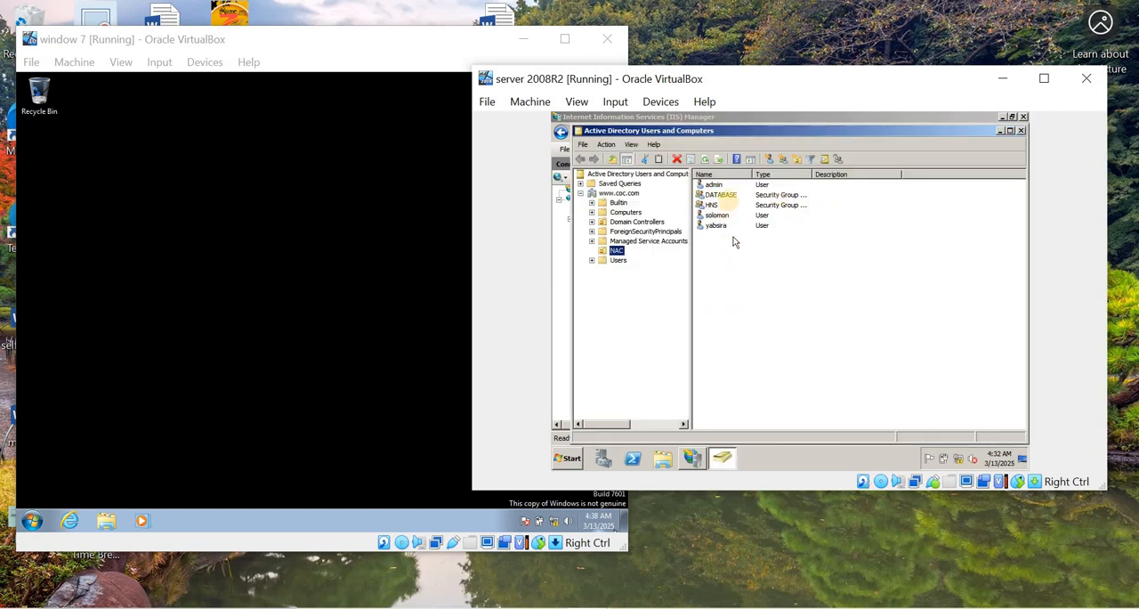
{"action": "left_click", "coordinate": [715, 185]}
{"action": "right_click", "coordinate": [715, 185]}
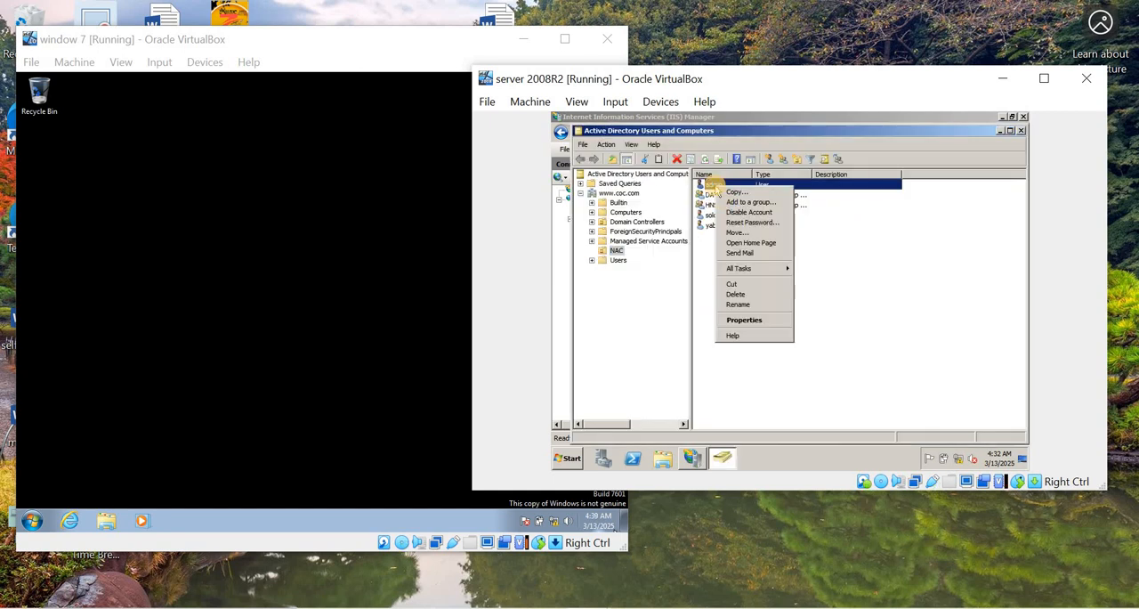
{"action": "left_click", "coordinate": [746, 301]}
{"action": "left_click", "coordinate": [810, 319]}
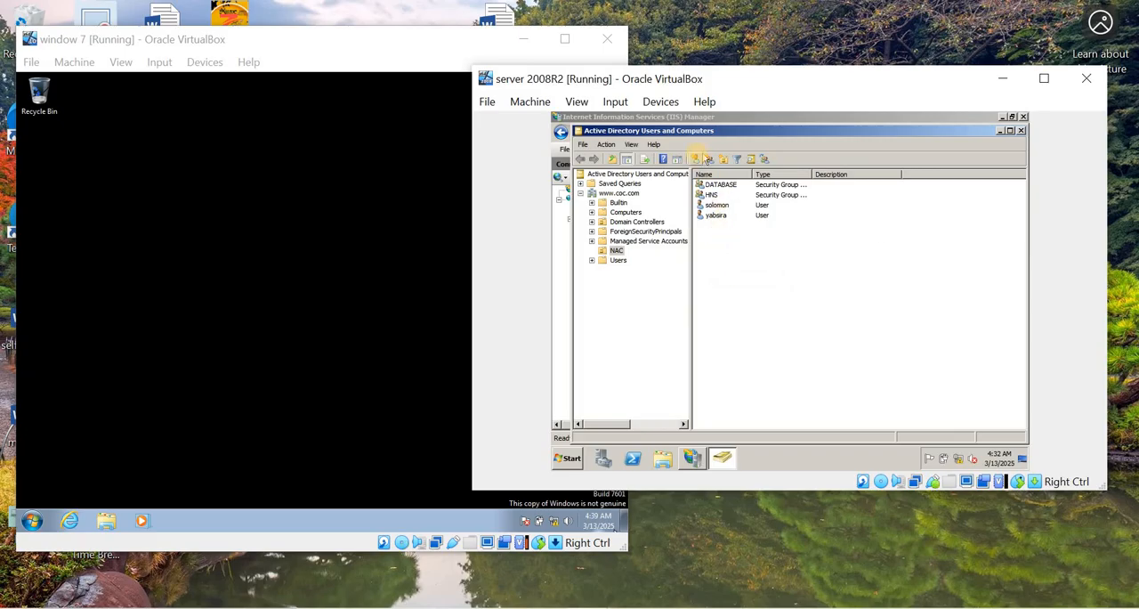
- Start a new user in the NAC unit with admin as first name and user logon name, and continue to its password settings
{"action": "left_click", "coordinate": [696, 160]}
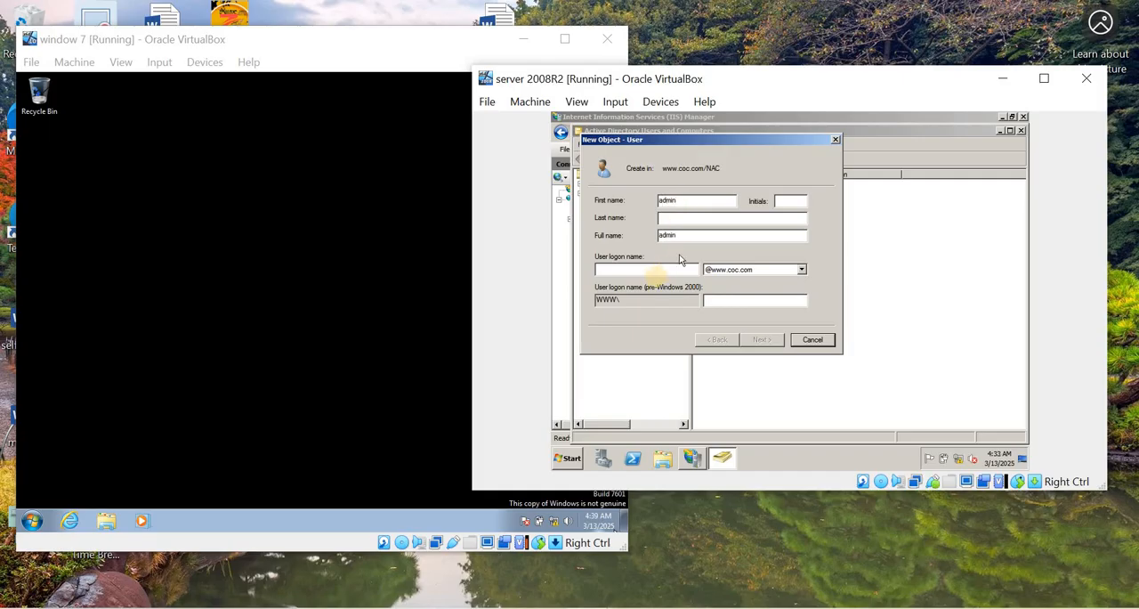
{"action": "left_click", "coordinate": [643, 269]}
{"action": "type", "text": "admin"}
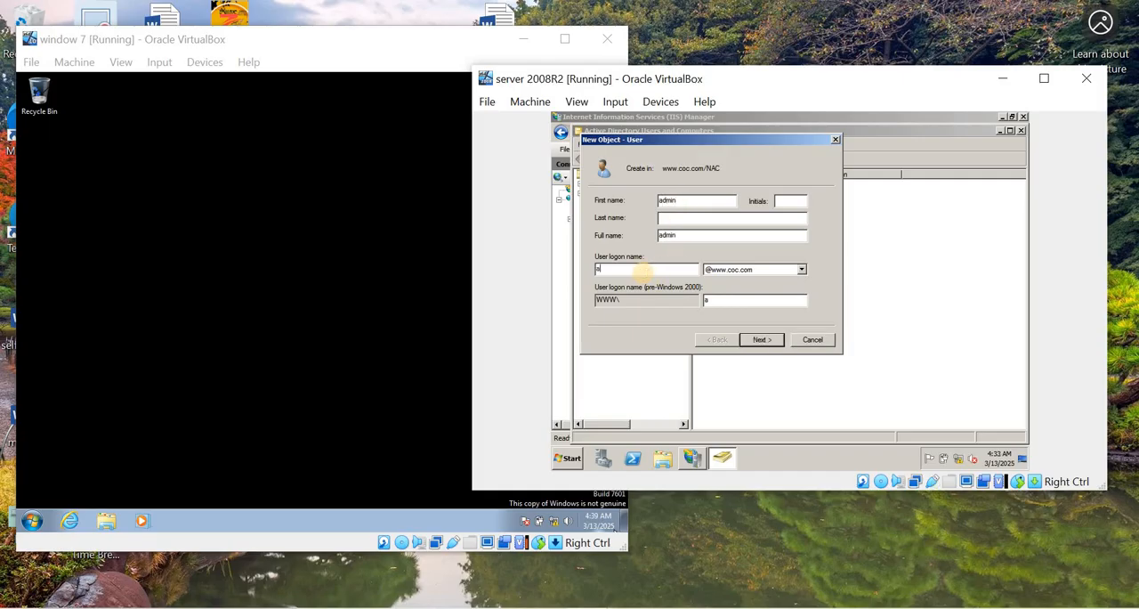
{"action": "left_click", "coordinate": [761, 339]}
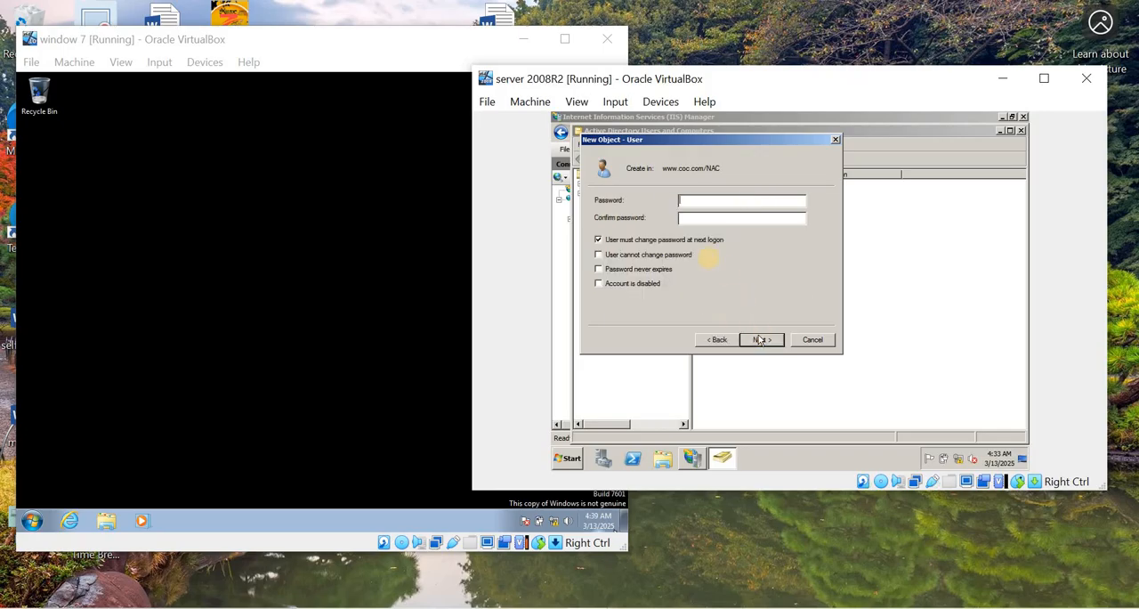
- Turn off the forced password change, set the password to never expire, enter and confirm the account password, create the user, and close Active Directory
{"action": "left_click", "coordinate": [598, 239]}
{"action": "left_click", "coordinate": [598, 268]}
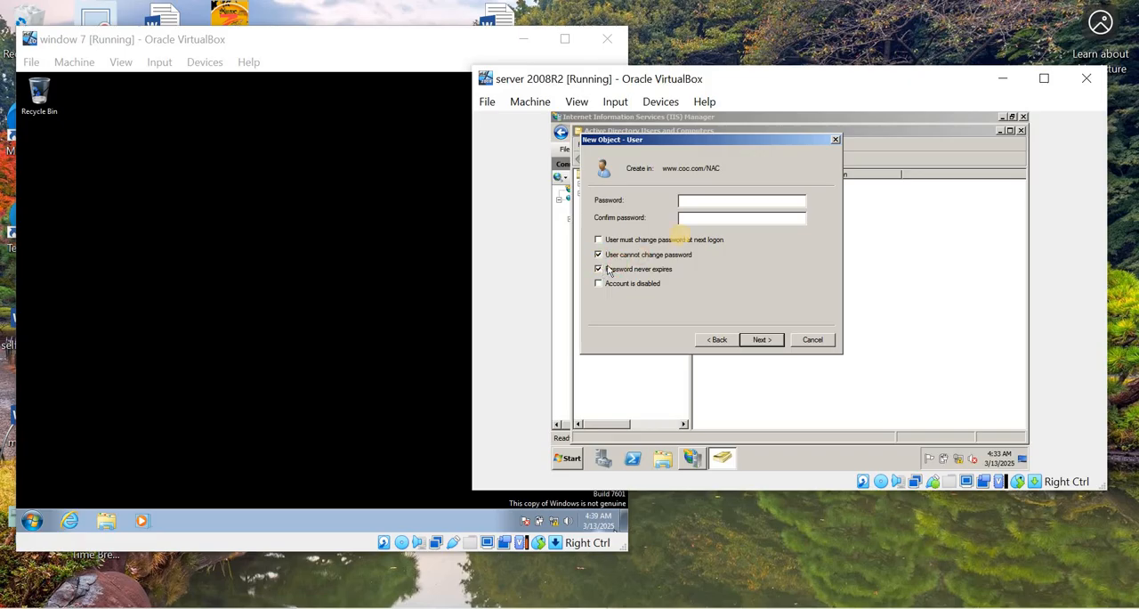
{"action": "left_click", "coordinate": [691, 200]}
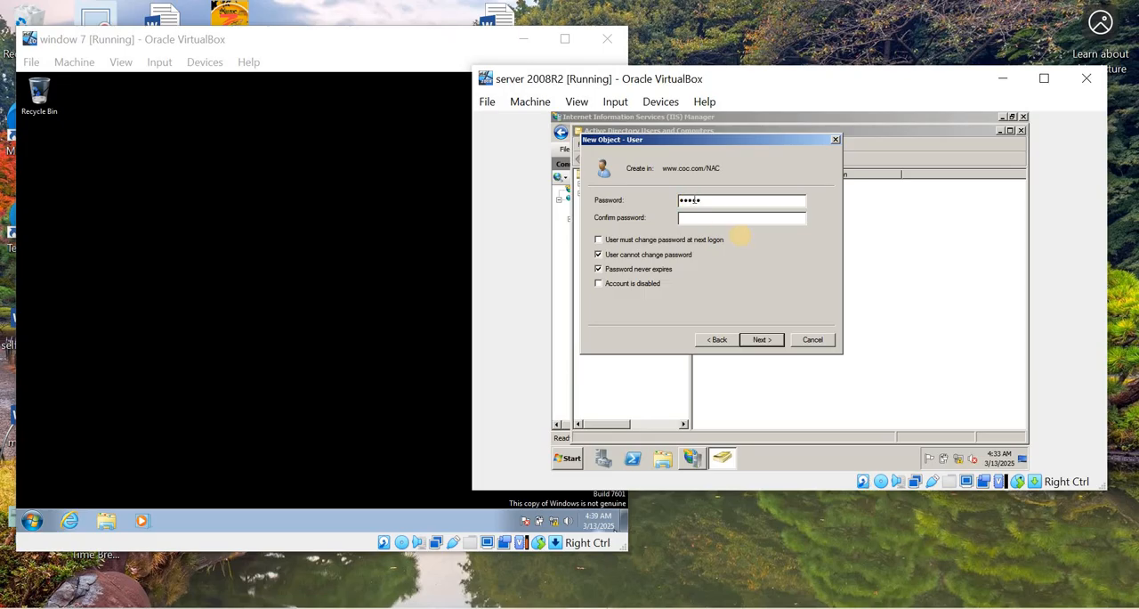
{"action": "left_click", "coordinate": [706, 217]}
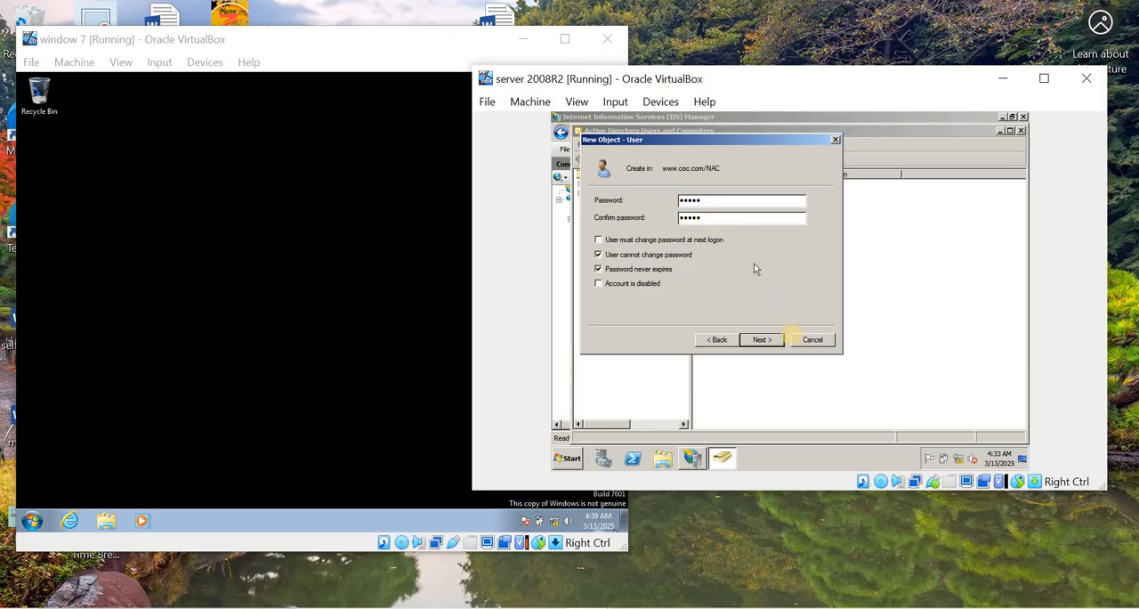
{"action": "left_click", "coordinate": [759, 341]}
{"action": "left_click", "coordinate": [759, 340]}
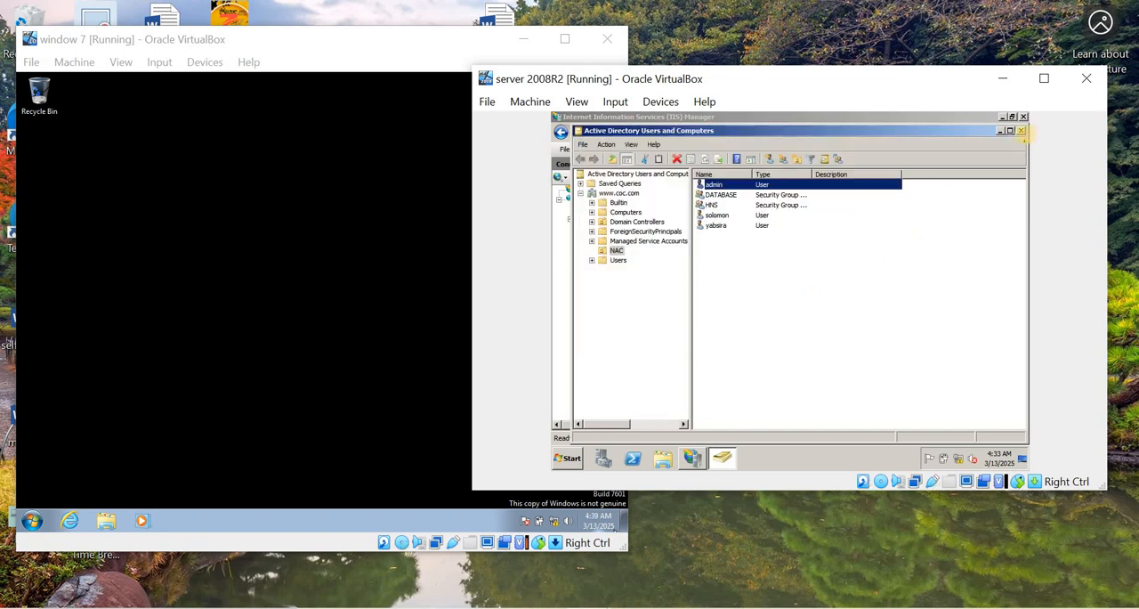
{"action": "left_click", "coordinate": [1021, 132]}
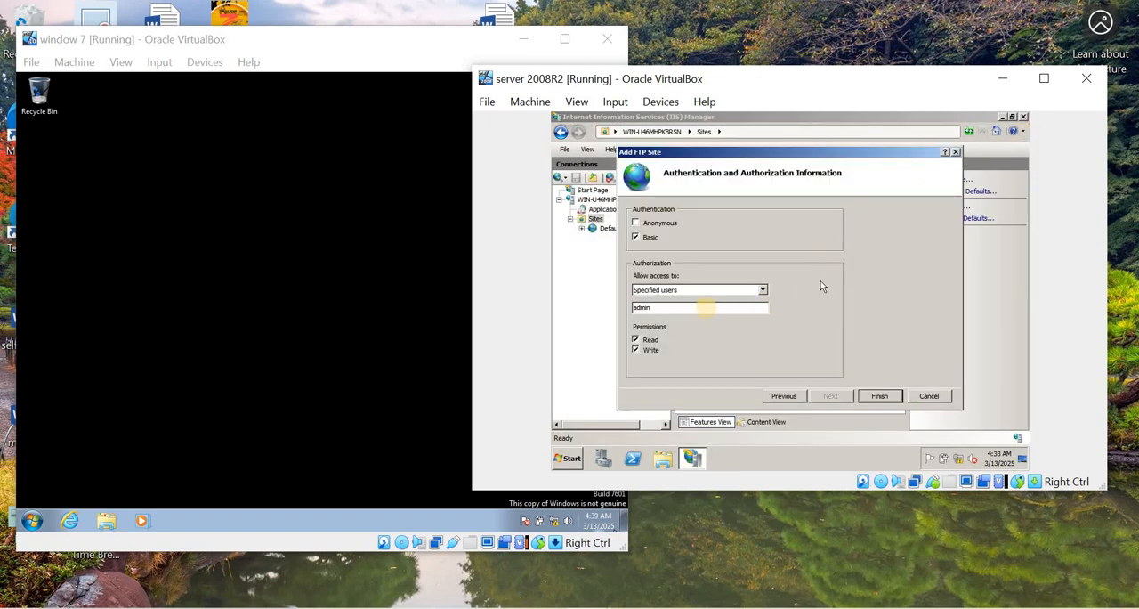
- Finish adding the hns file FTP site, close IIS Manager, and refresh the server desktop
{"action": "left_click", "coordinate": [879, 395]}
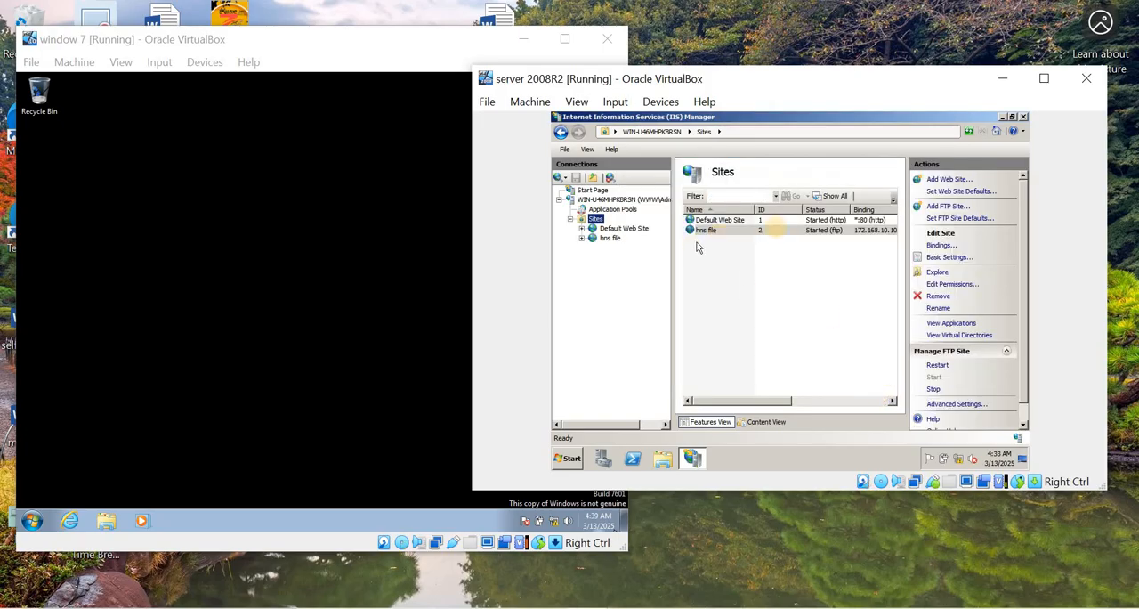
{"action": "left_click", "coordinate": [1024, 117]}
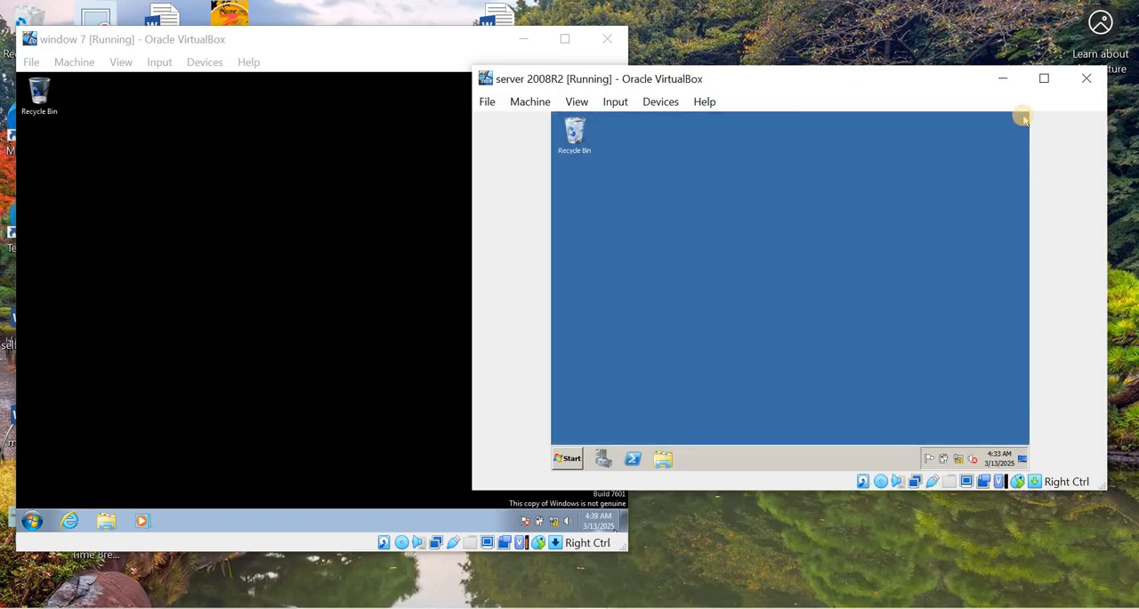
{"action": "right_click", "coordinate": [730, 183]}
{"action": "left_click", "coordinate": [759, 211]}
- Open Internet Explorer on the server and dismiss its welcome setup dialog
{"action": "left_click", "coordinate": [569, 461]}
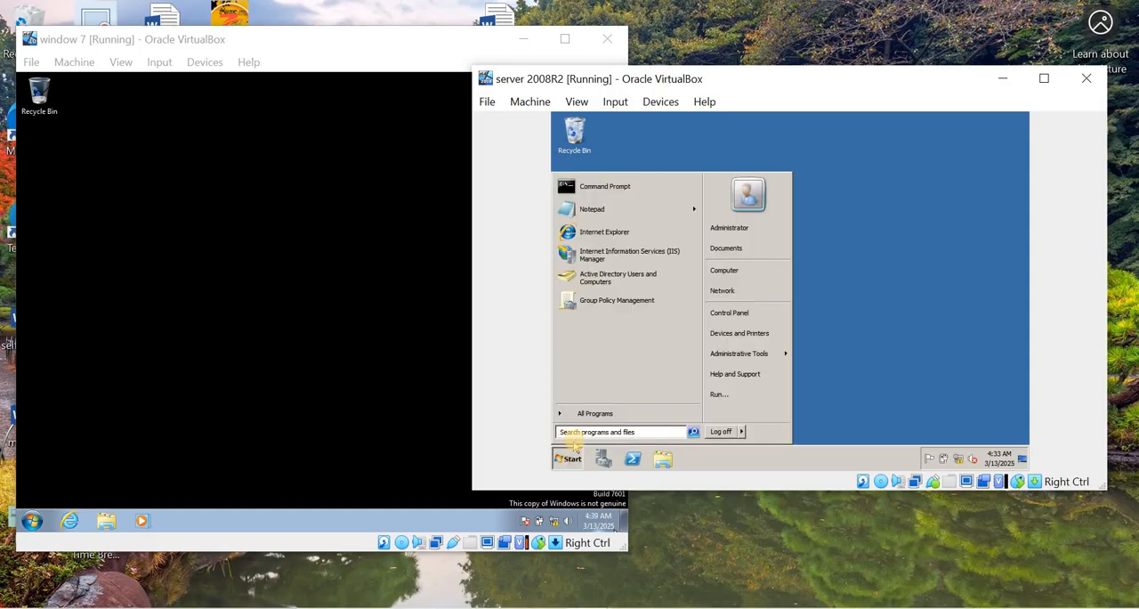
{"action": "left_click", "coordinate": [604, 232]}
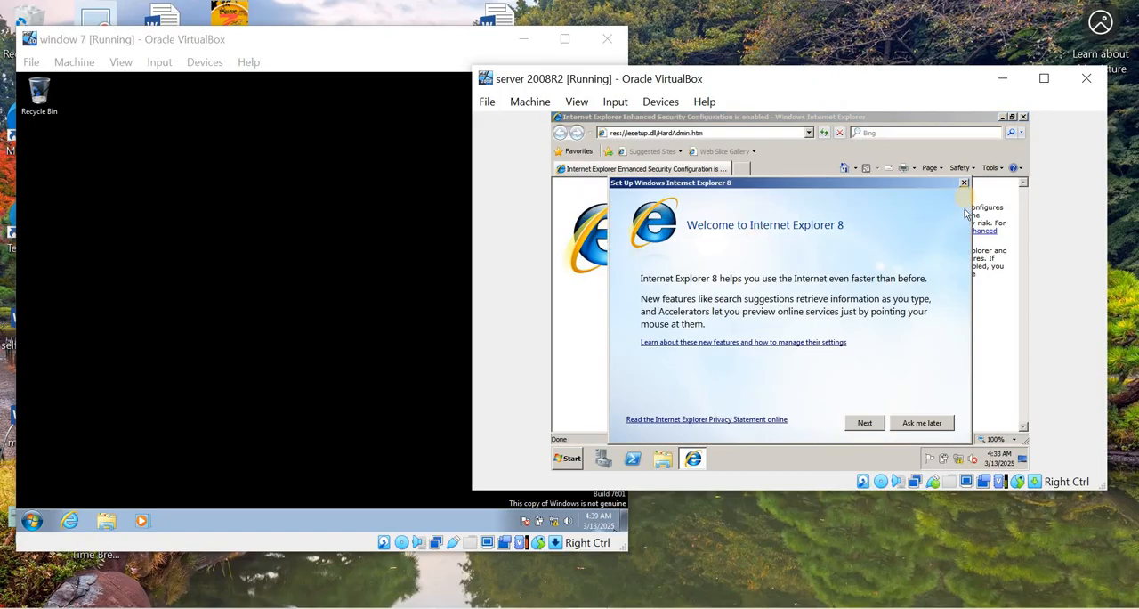
{"action": "left_click", "coordinate": [965, 185]}
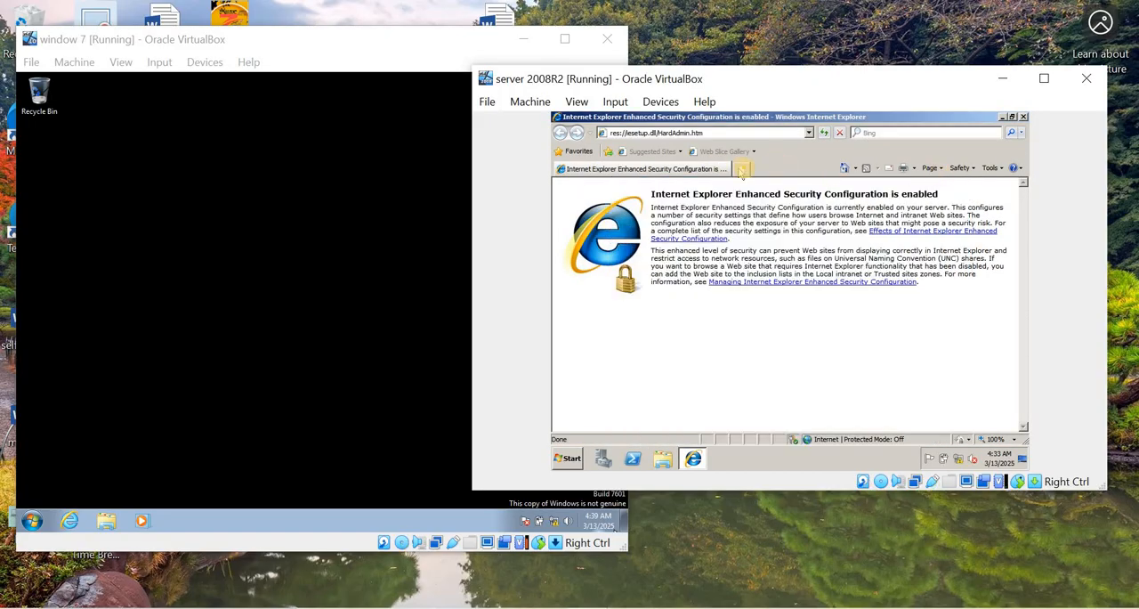
- Browse to ftp://172.168.10.10 in a new tab and log on as admin with the account password
{"action": "left_click", "coordinate": [745, 170]}
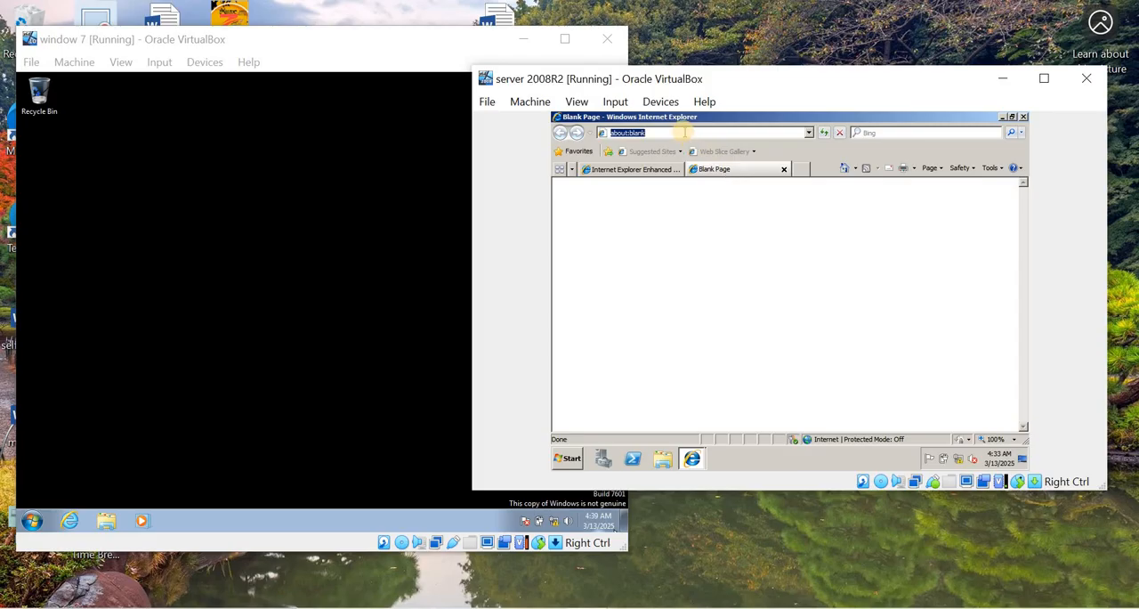
{"action": "type", "text": "tp://172.168.10.10"}
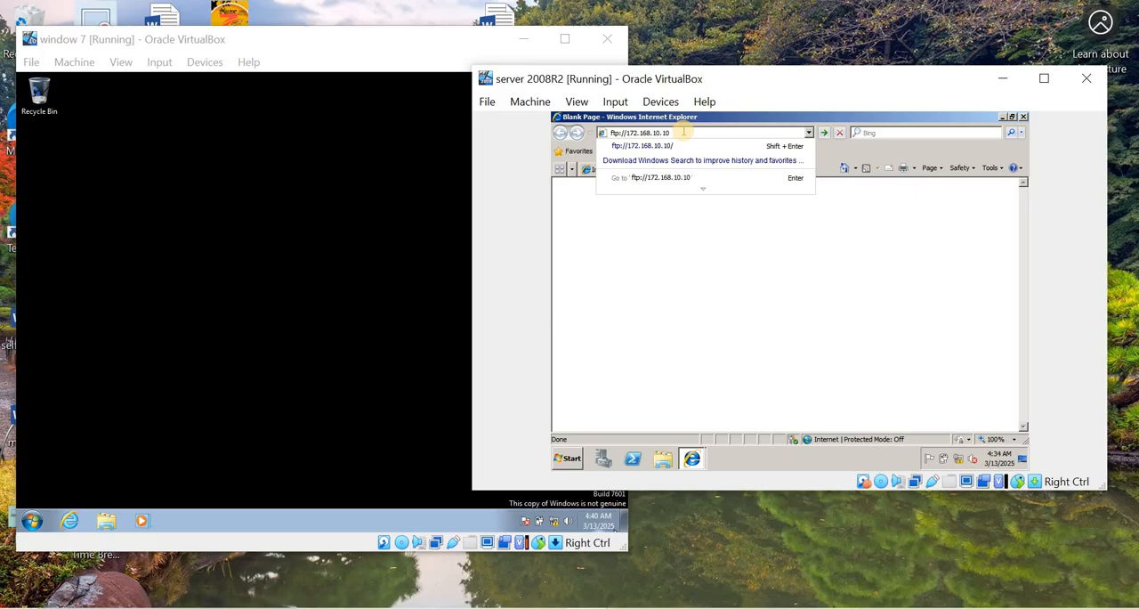
{"action": "key", "text": "Return"}
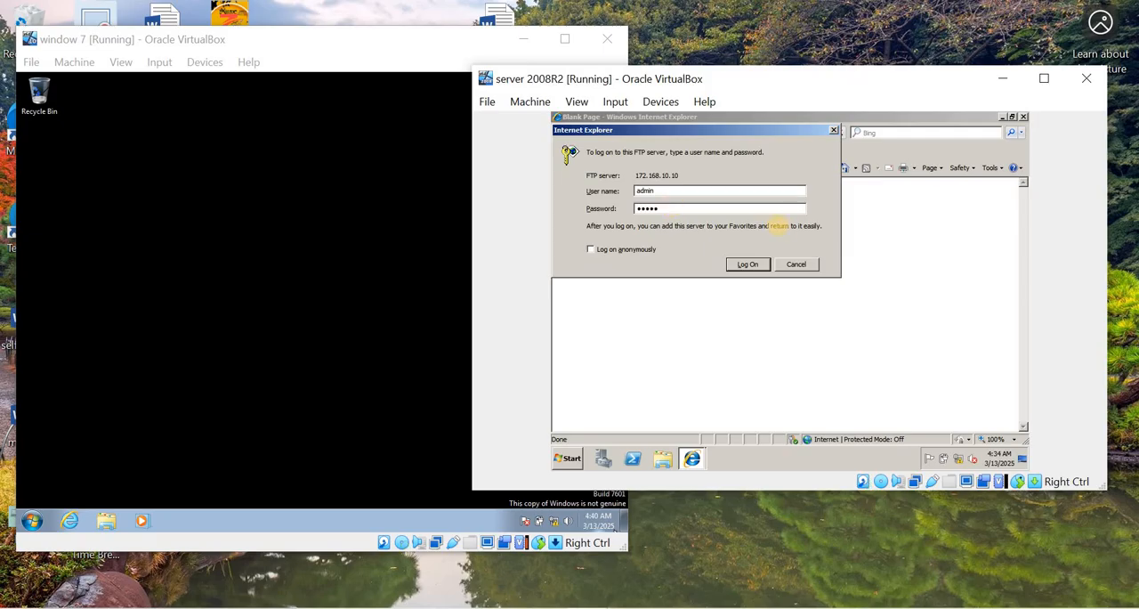
{"action": "left_click", "coordinate": [748, 264]}
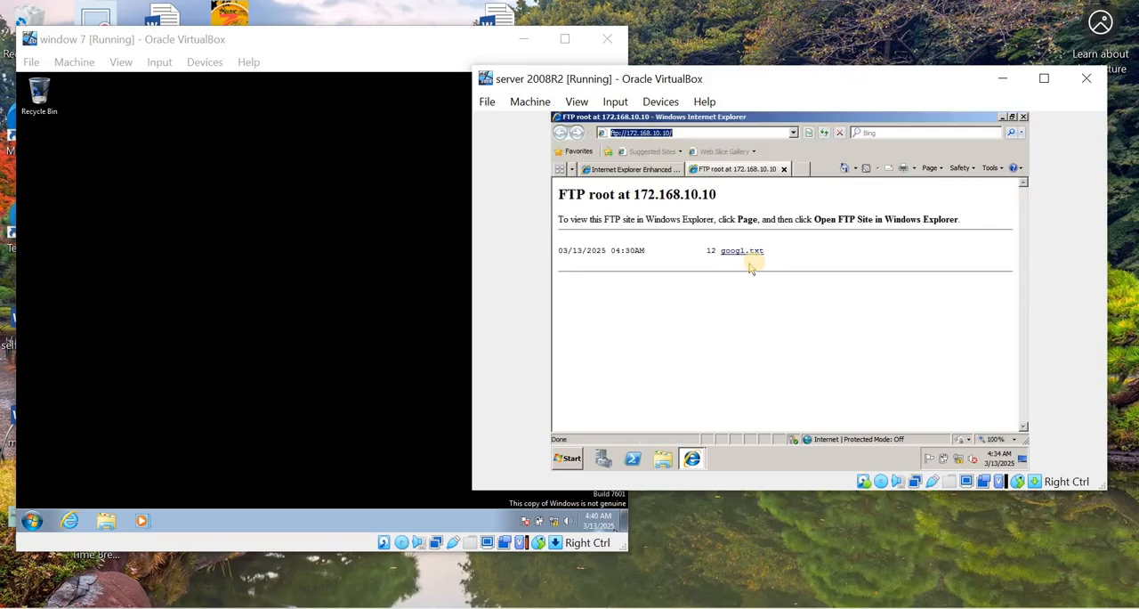
- View googl.txt from the FTP root, and close the browser with all its tabs
{"action": "left_click", "coordinate": [749, 254]}
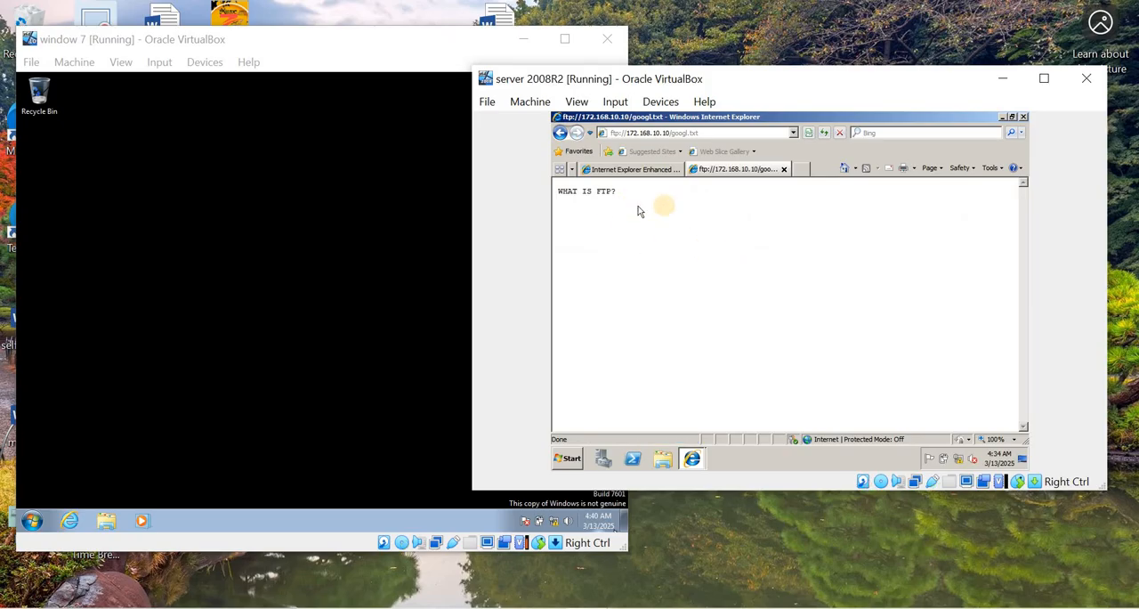
{"action": "left_click", "coordinate": [1023, 117]}
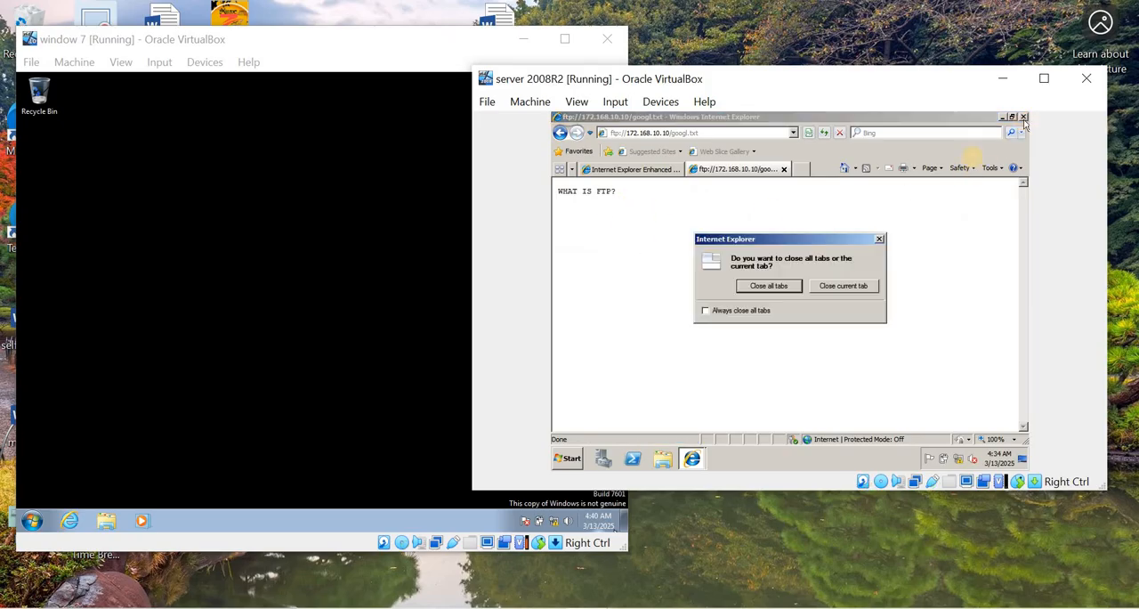
{"action": "left_click", "coordinate": [776, 285]}
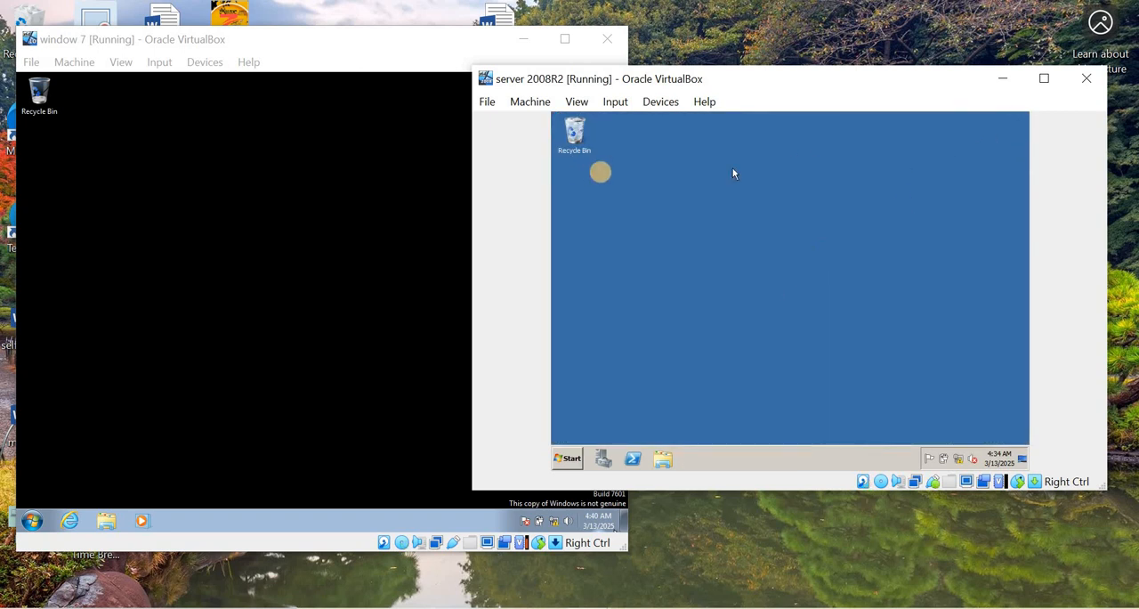
- Switch to the Windows 7 machine, open Internet Explorer with a new tab, and dismiss the Internet Explorer 11 setup dialog
{"action": "left_click", "coordinate": [354, 222]}
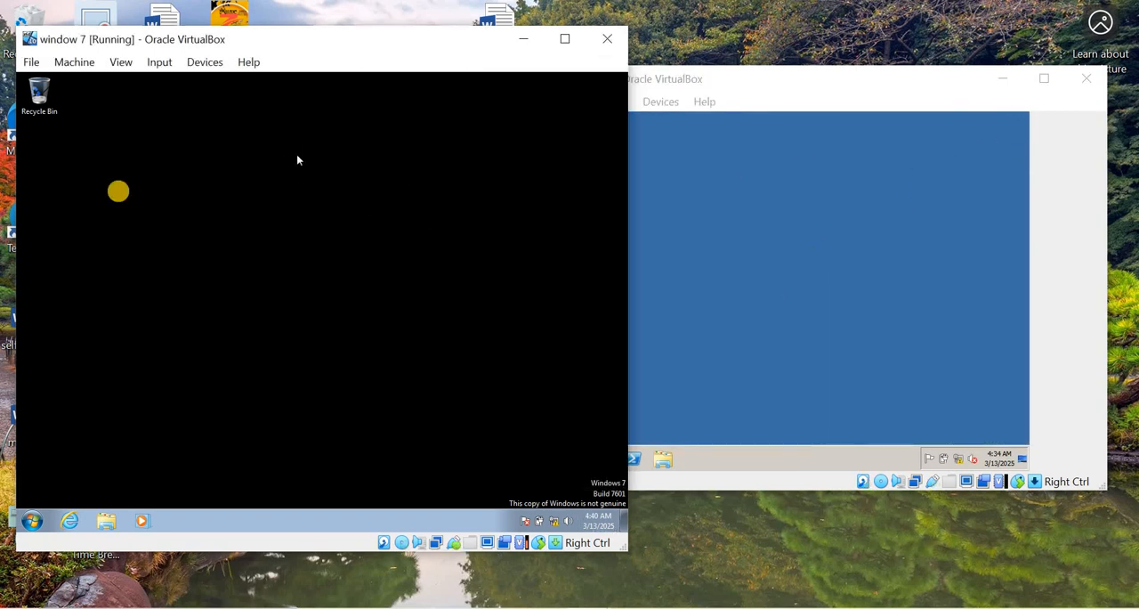
{"action": "left_click", "coordinate": [66, 522]}
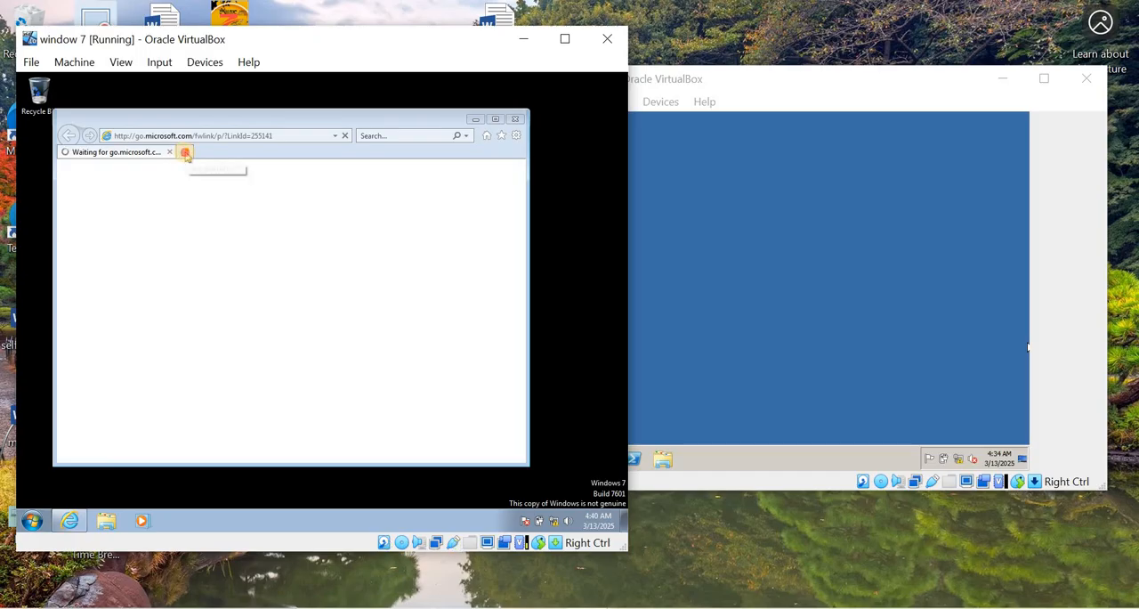
{"action": "left_click", "coordinate": [184, 153]}
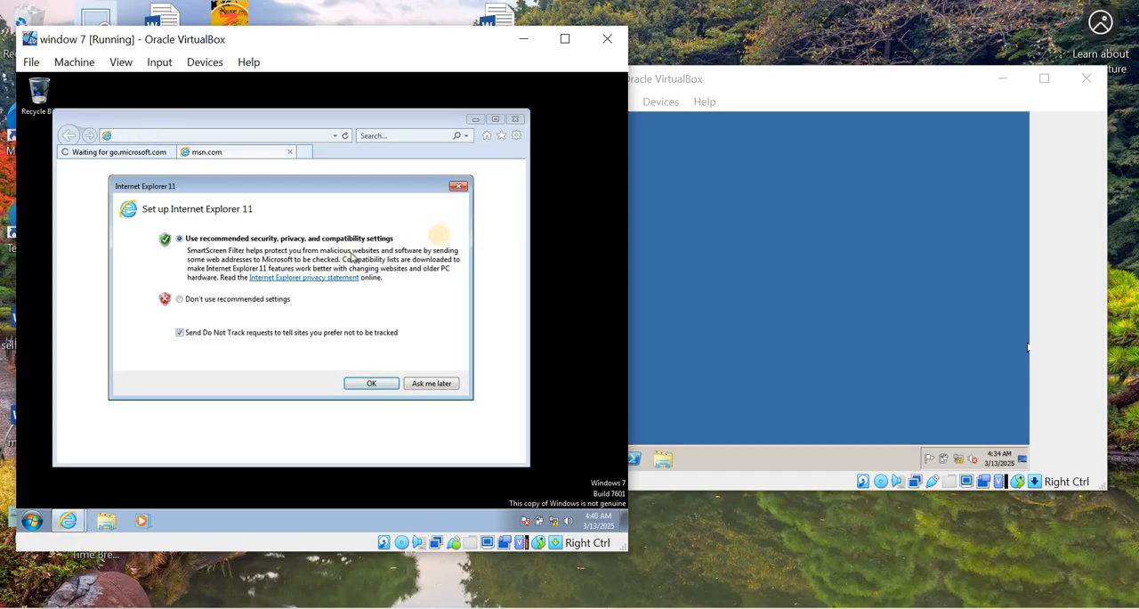
{"action": "left_click", "coordinate": [459, 187]}
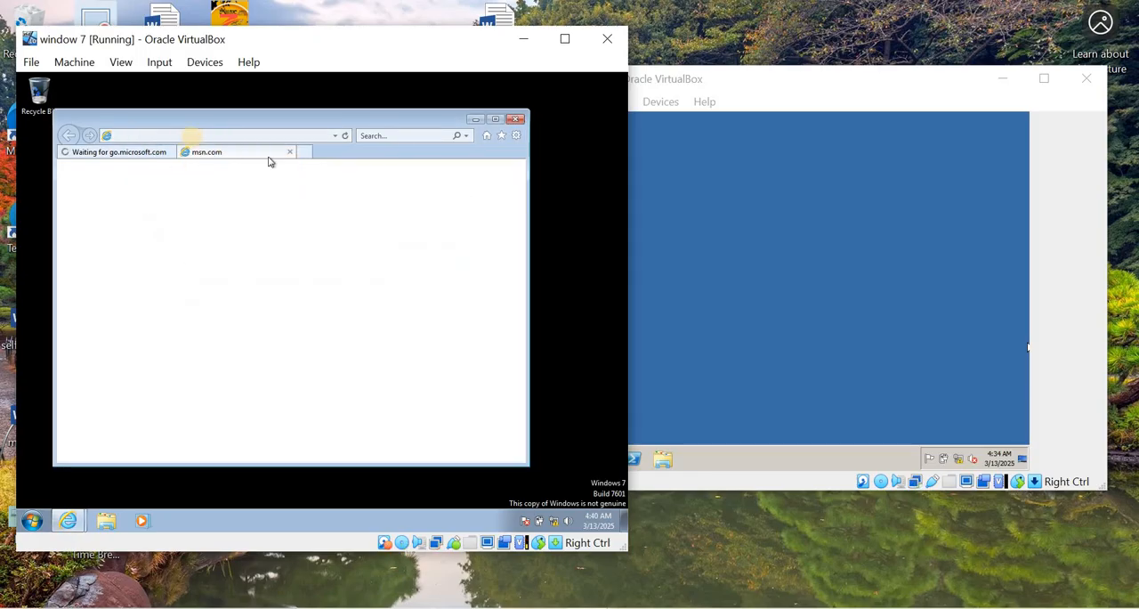
- Browse to ftp://172.168.10.10/ from the Windows 7 client
{"action": "left_click", "coordinate": [157, 135]}
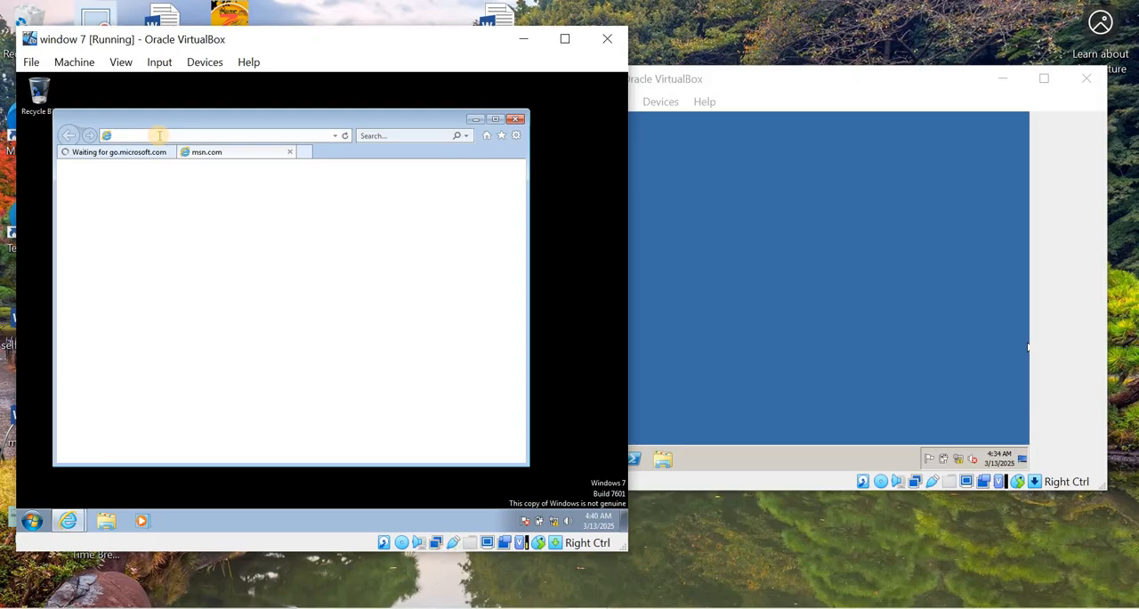
{"action": "type", "text": "ft"}
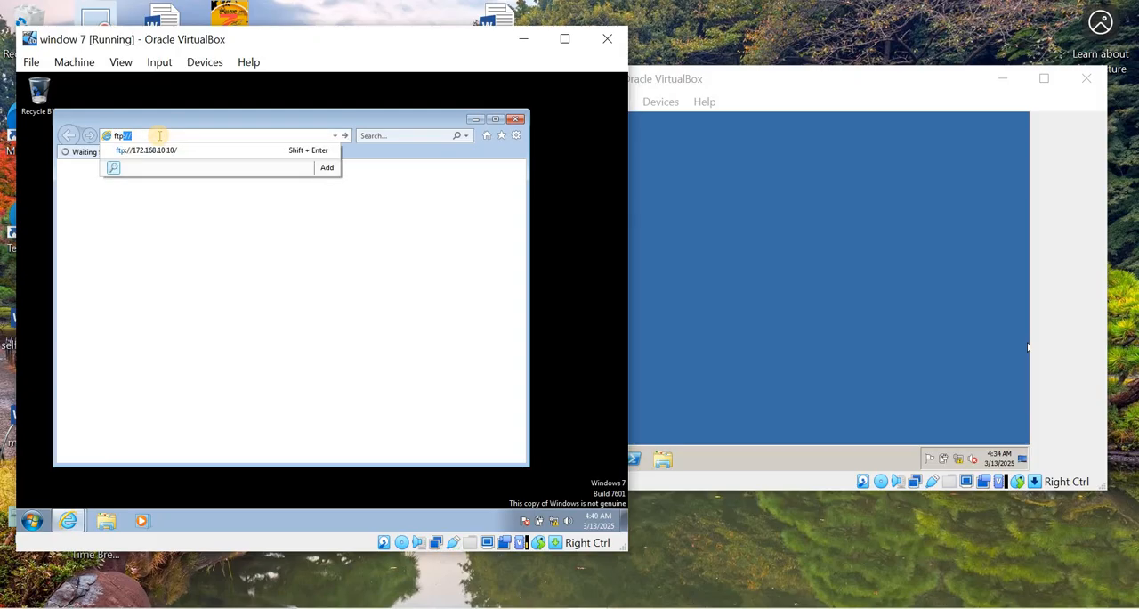
{"action": "type", "text": "p://172.168.10.10/"}
{"action": "key", "text": "Return"}
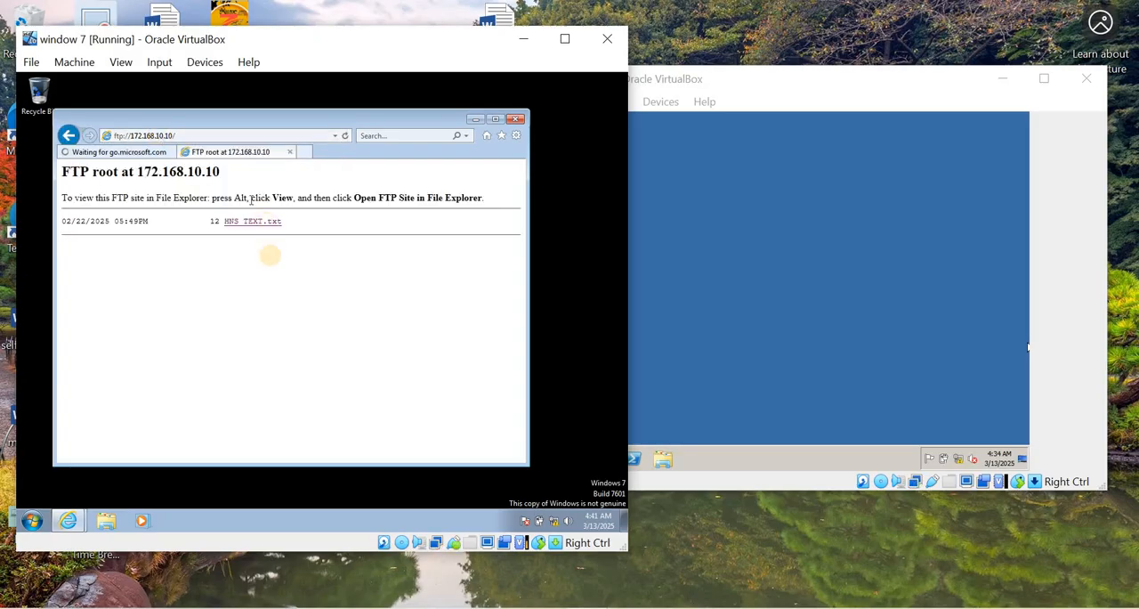
- Load ftp://172.168.10.10/ again in another new tab, and close the browser with all its tabs
{"action": "left_click", "coordinate": [307, 153]}
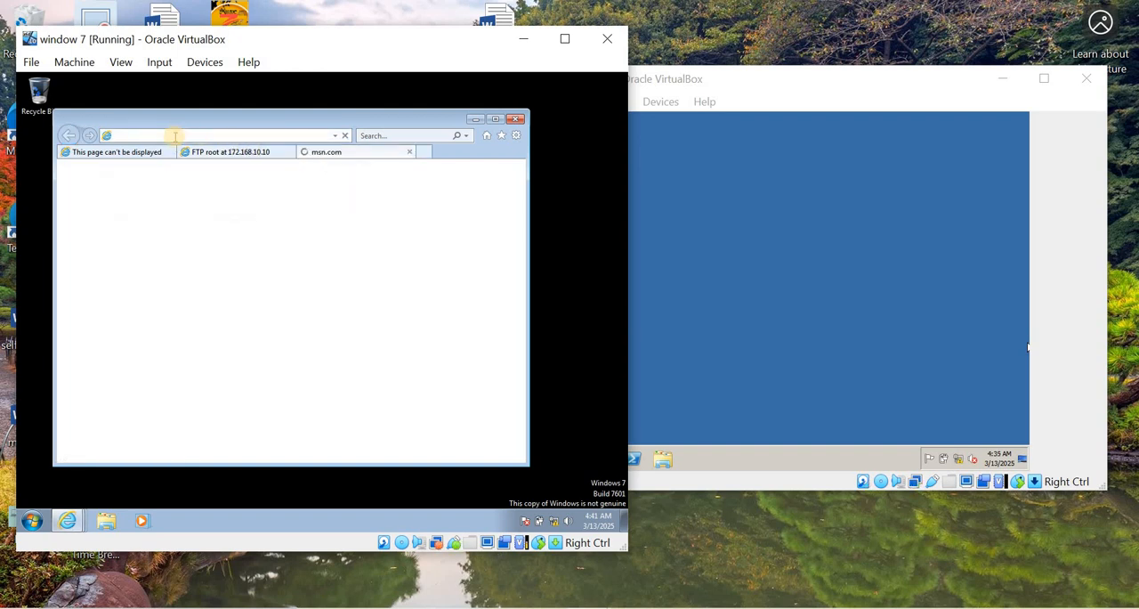
{"action": "type", "text": "ft"}
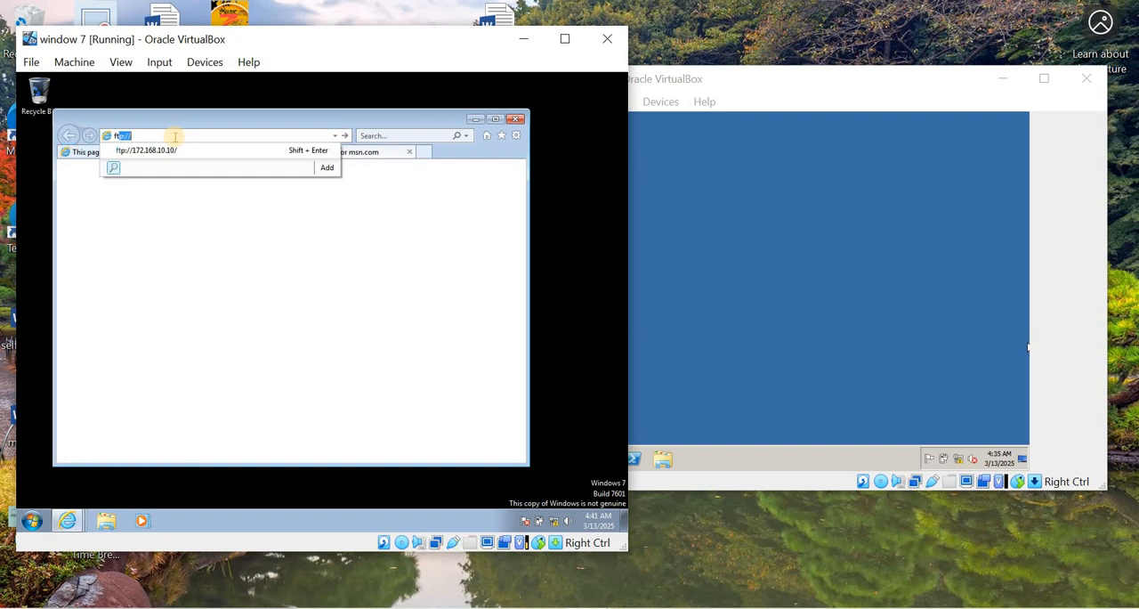
{"action": "type", "text": "p"}
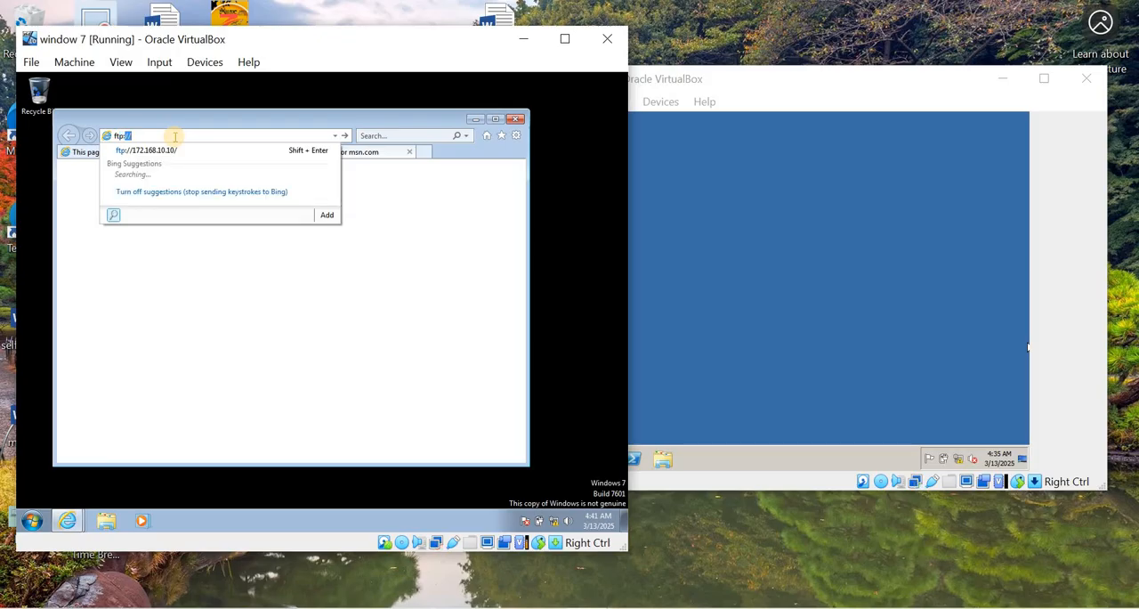
{"action": "type", "text": "://172.168.10.10/"}
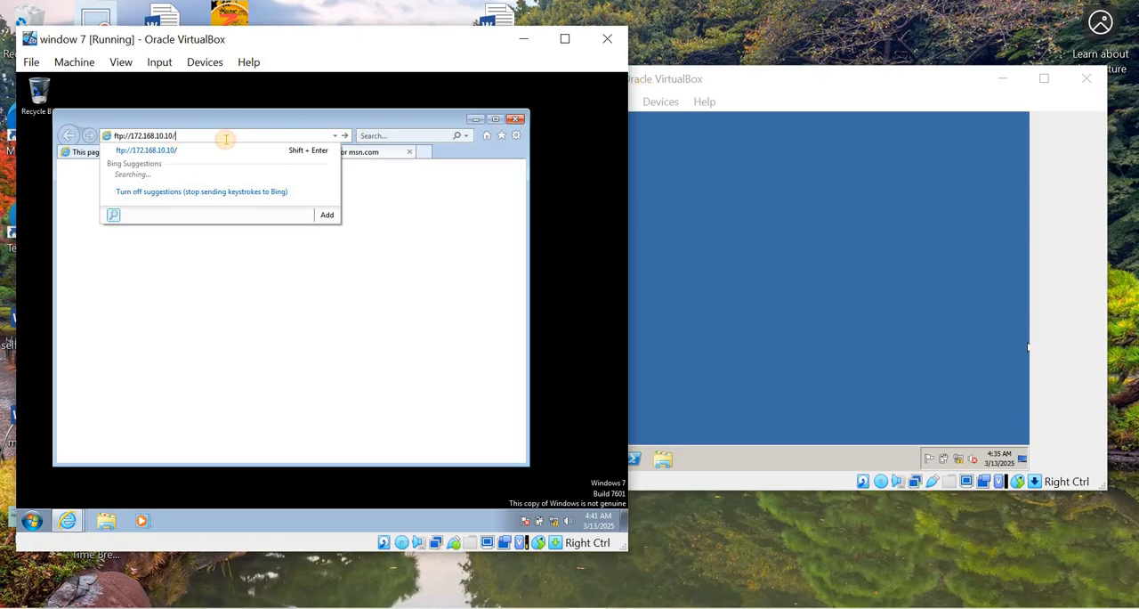
{"action": "key", "text": "Return"}
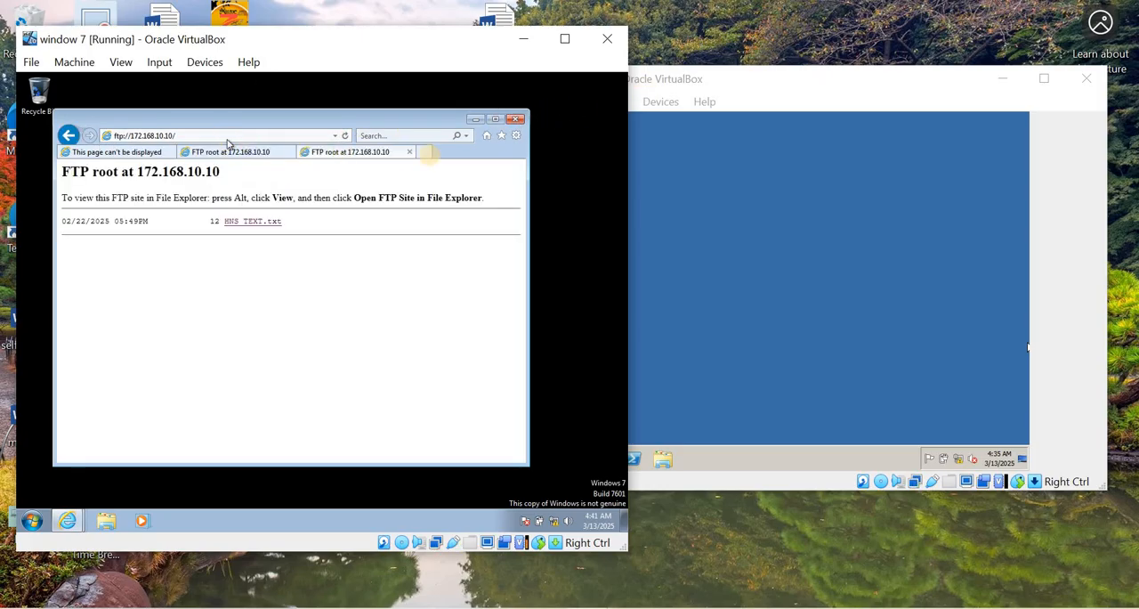
{"action": "left_click", "coordinate": [515, 120]}
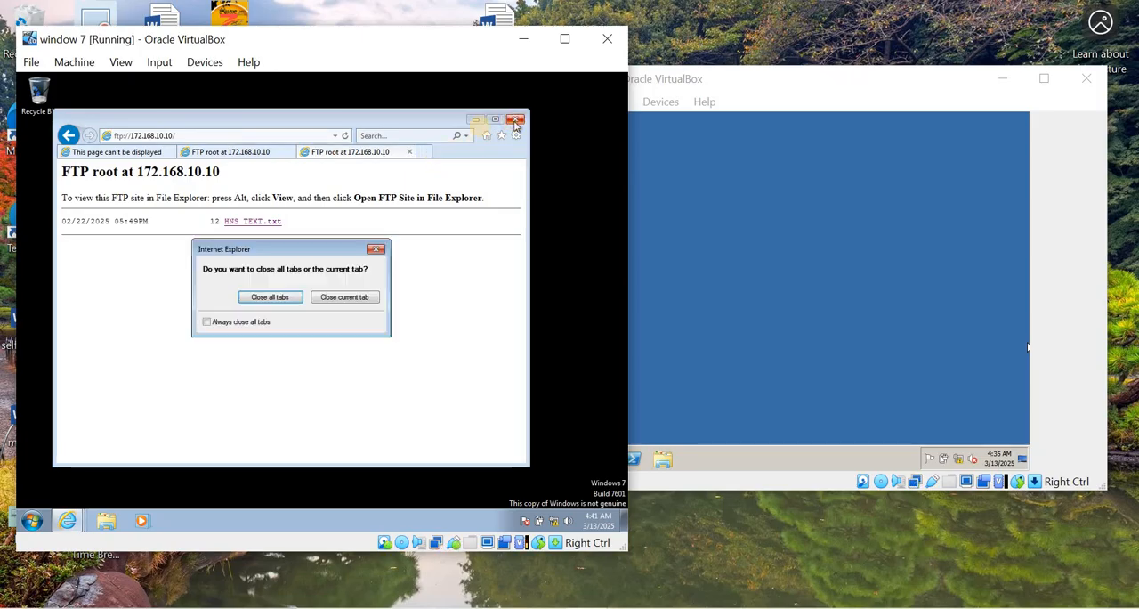
{"action": "left_click", "coordinate": [250, 300]}
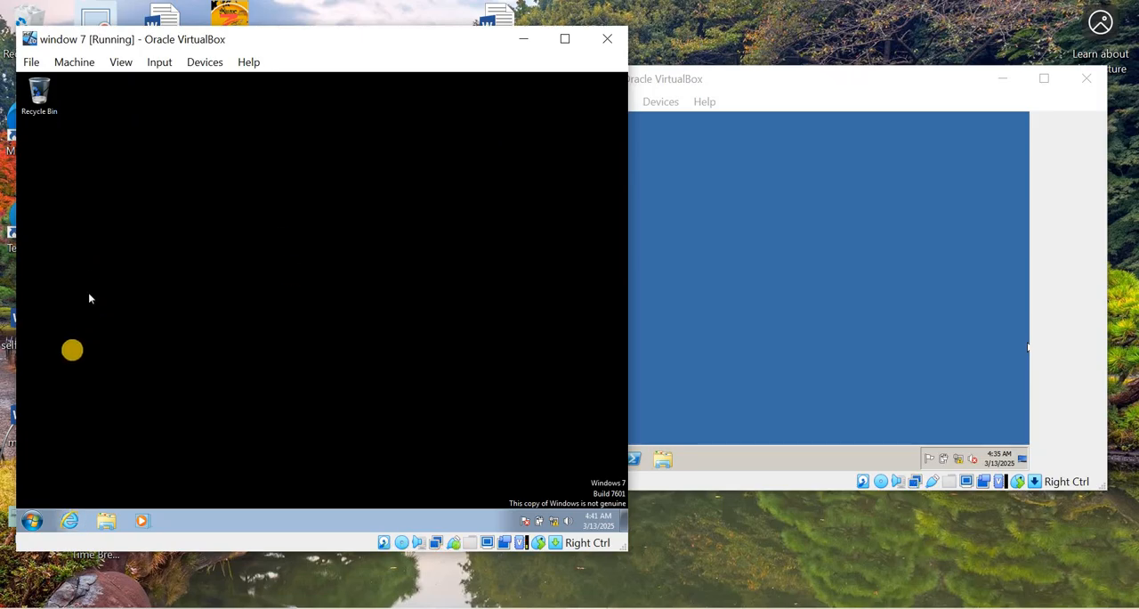
- Check the Windows Firewall status under System and Security on the Windows 7 client, and close Control Panel
{"action": "left_click", "coordinate": [32, 521]}
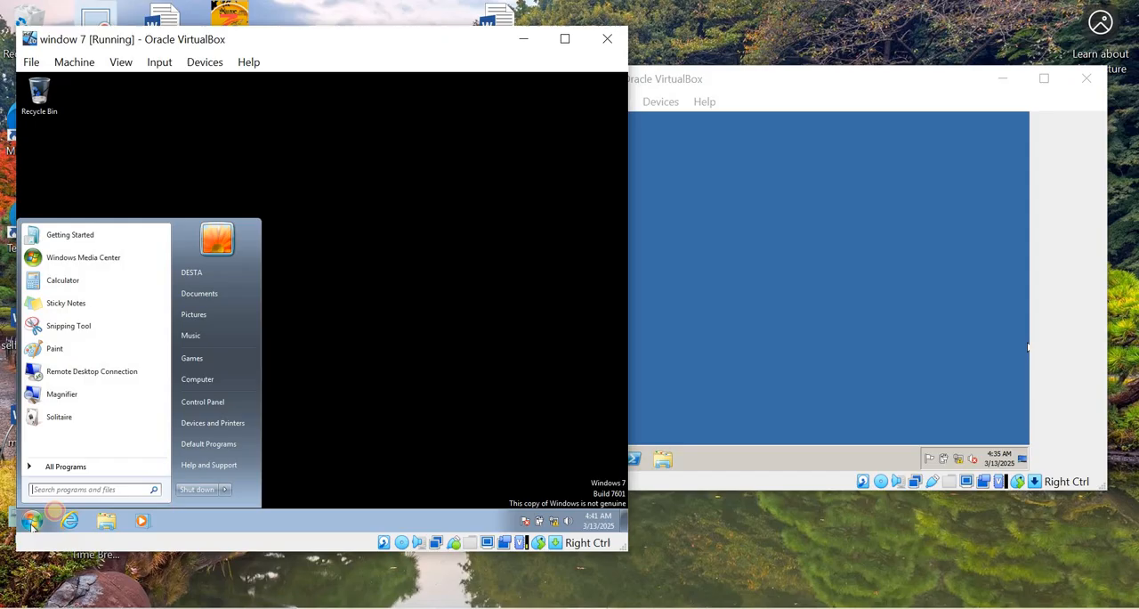
{"action": "left_click", "coordinate": [228, 489]}
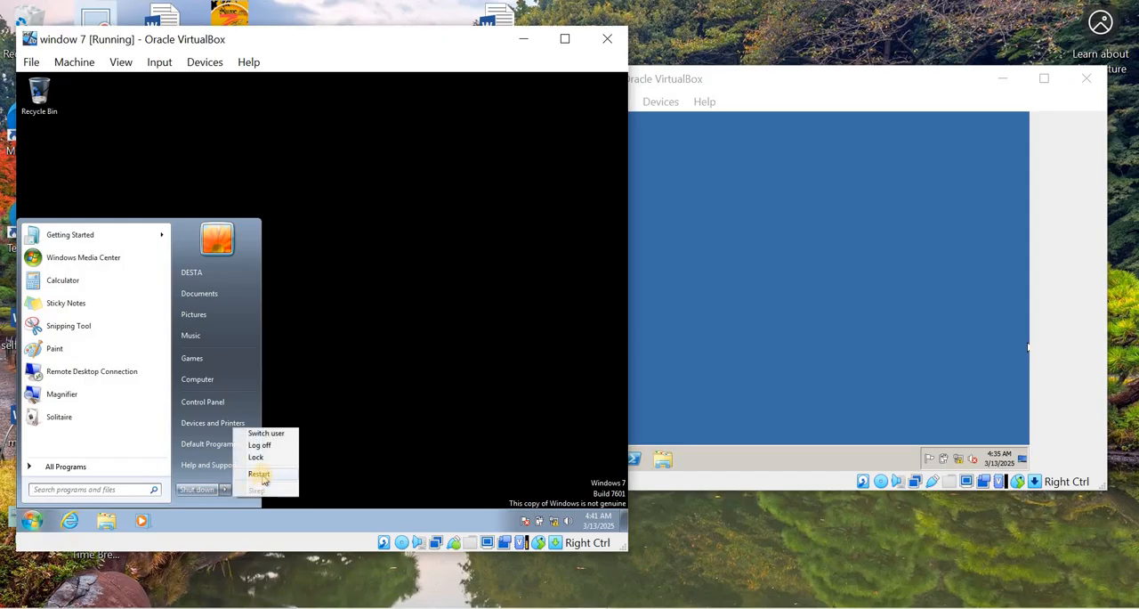
{"action": "left_click", "coordinate": [202, 402]}
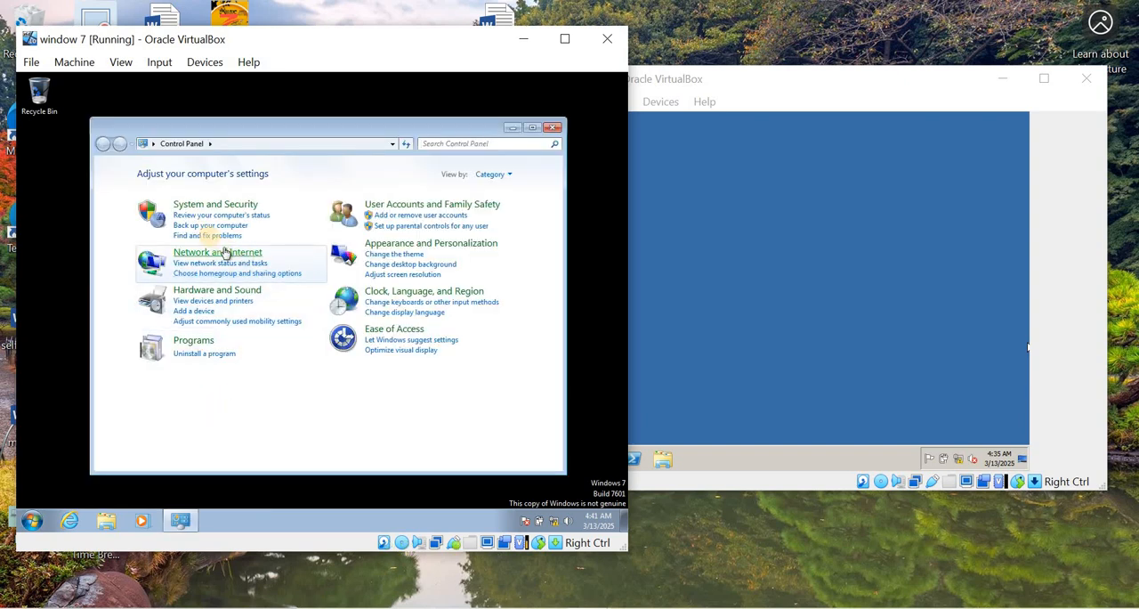
{"action": "left_click", "coordinate": [214, 203]}
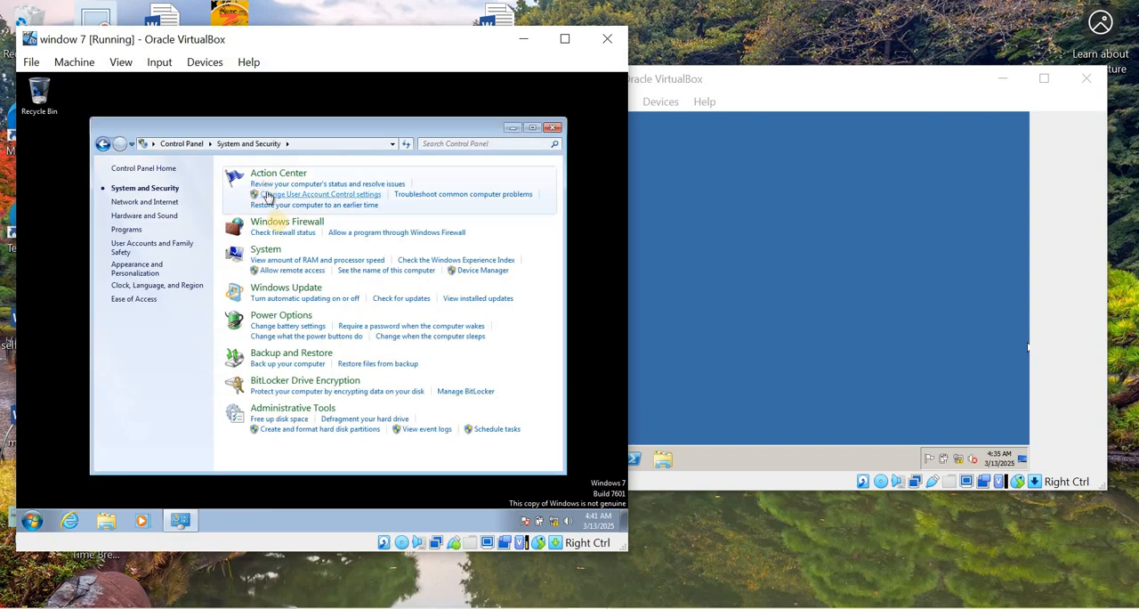
{"action": "left_click", "coordinate": [281, 224]}
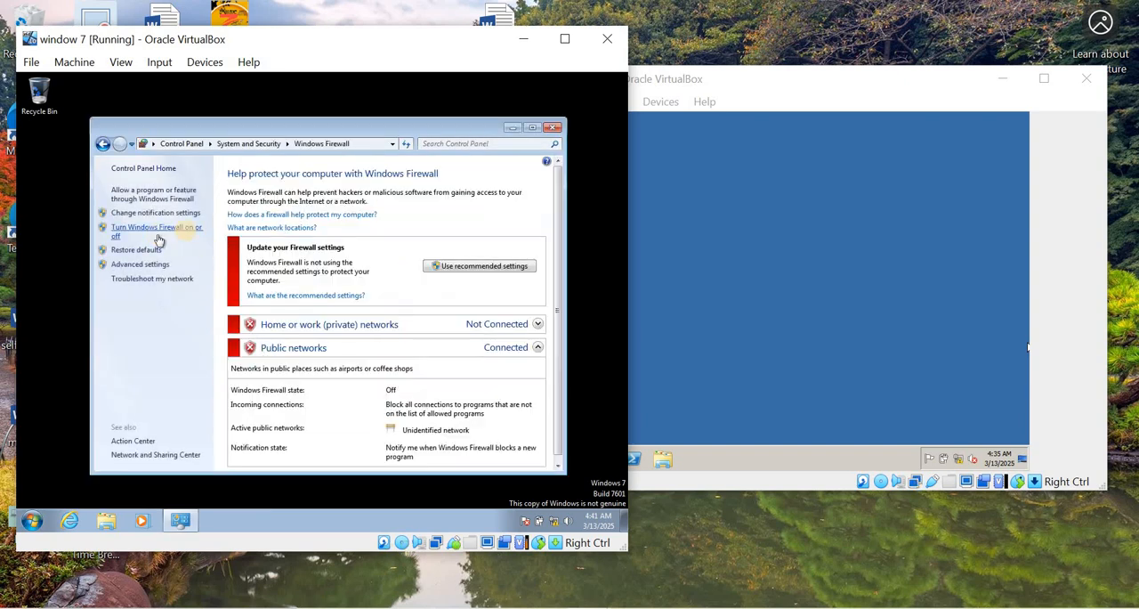
{"action": "left_click", "coordinate": [553, 128]}
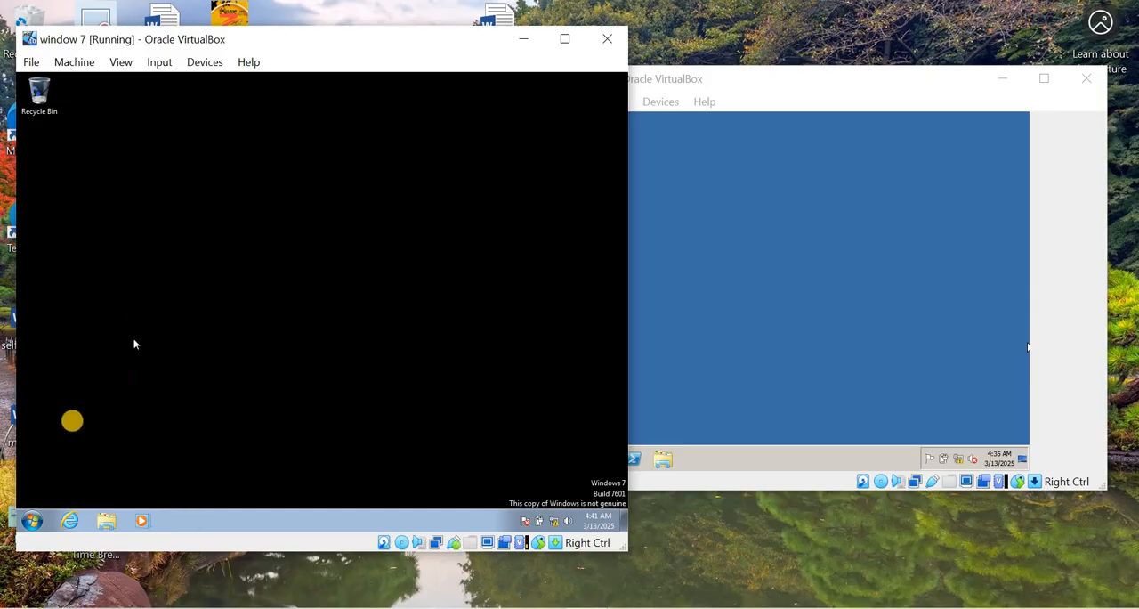
- Restart the Windows 7 virtual machine
{"action": "left_click", "coordinate": [32, 521]}
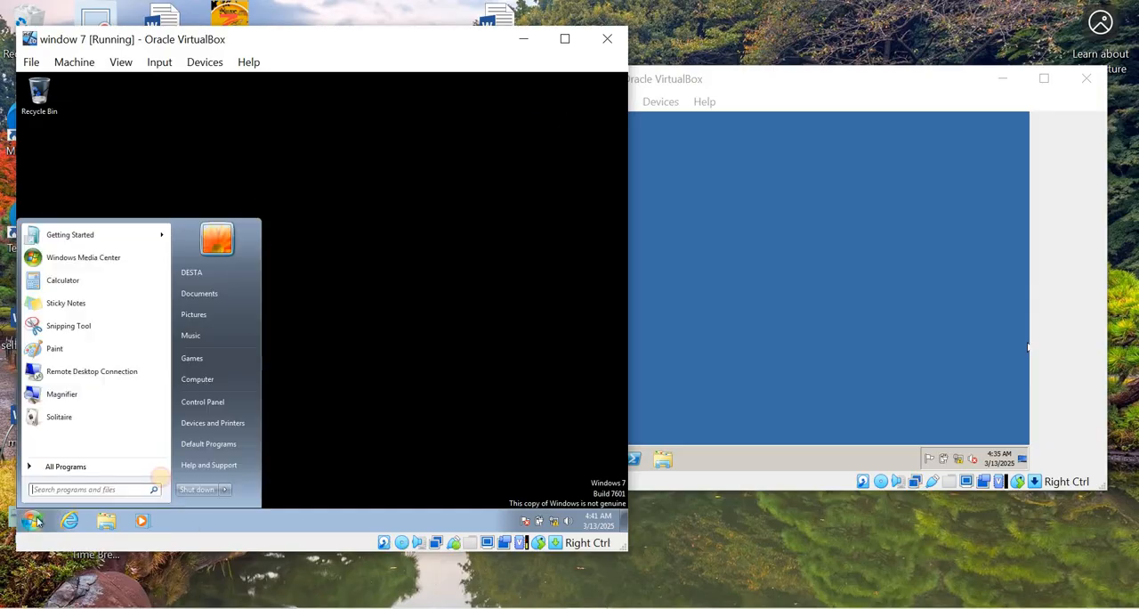
{"action": "left_click", "coordinate": [224, 489]}
{"action": "left_click", "coordinate": [259, 474]}
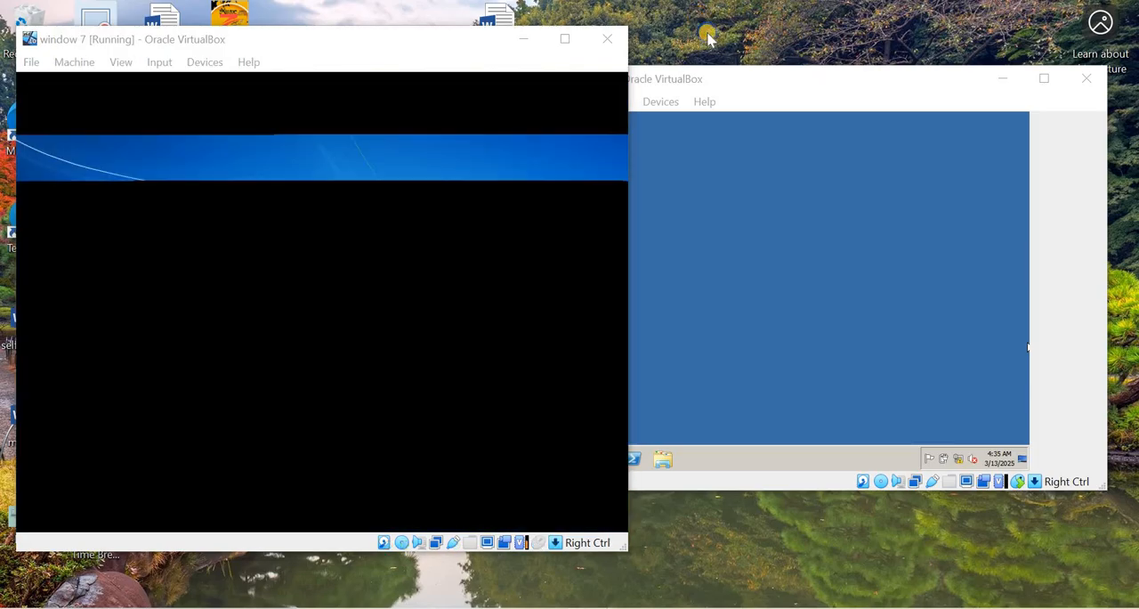
{"action": "right_click", "coordinate": [698, 17]}
{"action": "left_click", "coordinate": [739, 70]}
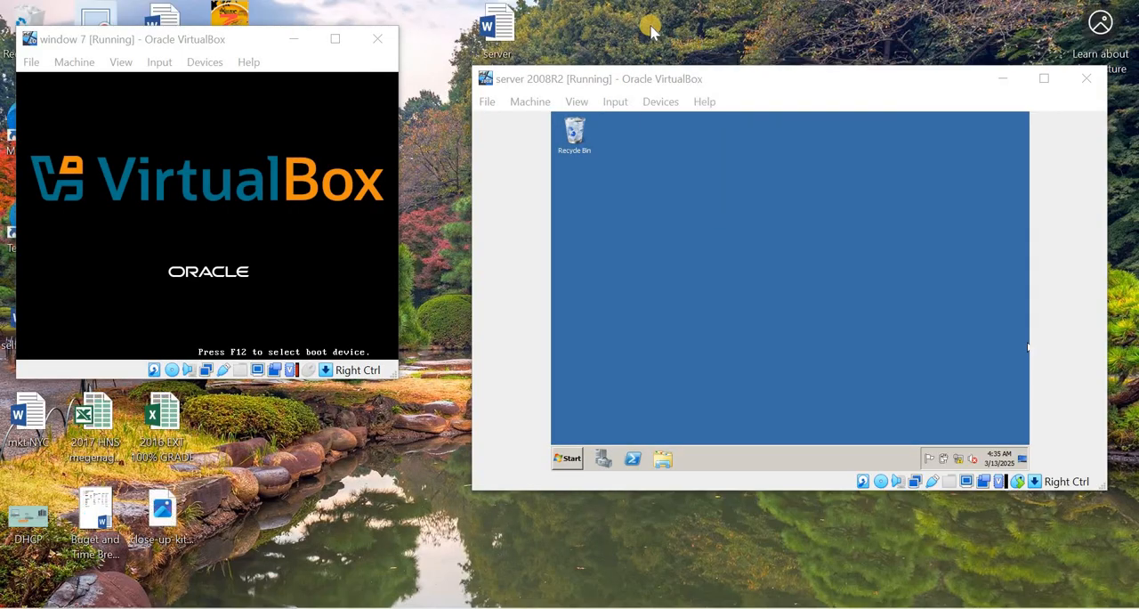
{"action": "right_click", "coordinate": [651, 25]}
{"action": "left_click", "coordinate": [690, 80]}
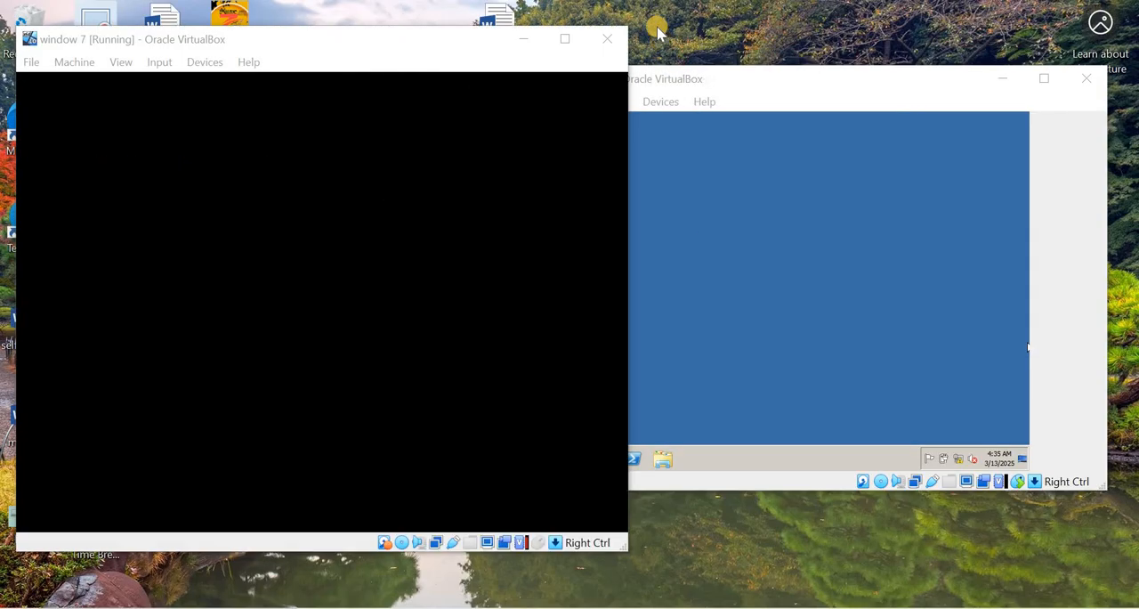
{"action": "right_click", "coordinate": [656, 26]}
{"action": "left_click", "coordinate": [693, 81]}
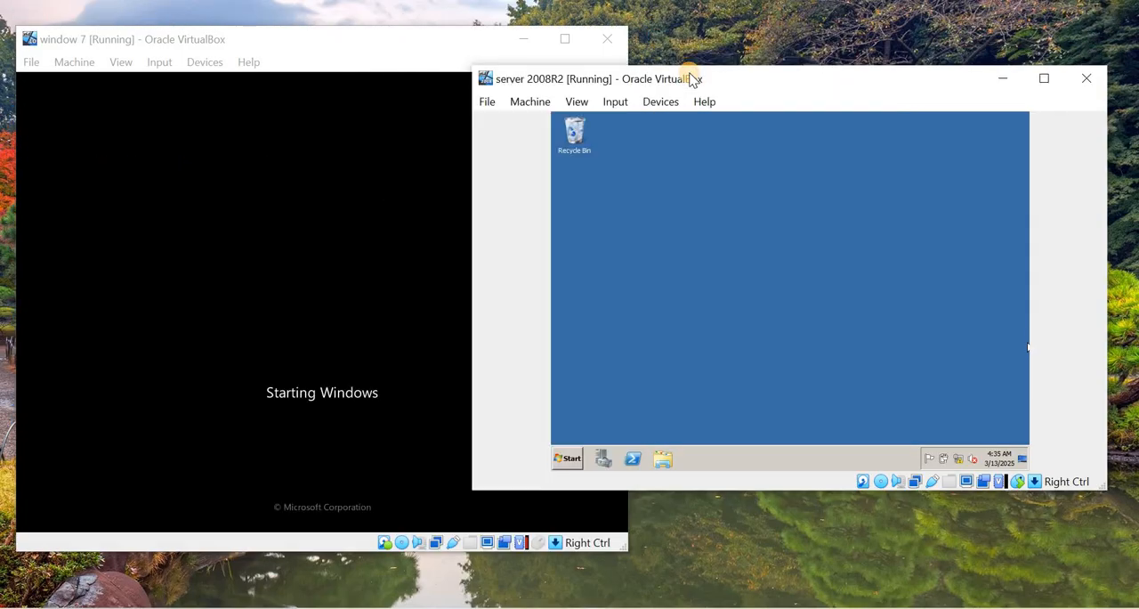
{"action": "right_click", "coordinate": [699, 17]}
{"action": "left_click", "coordinate": [748, 71]}
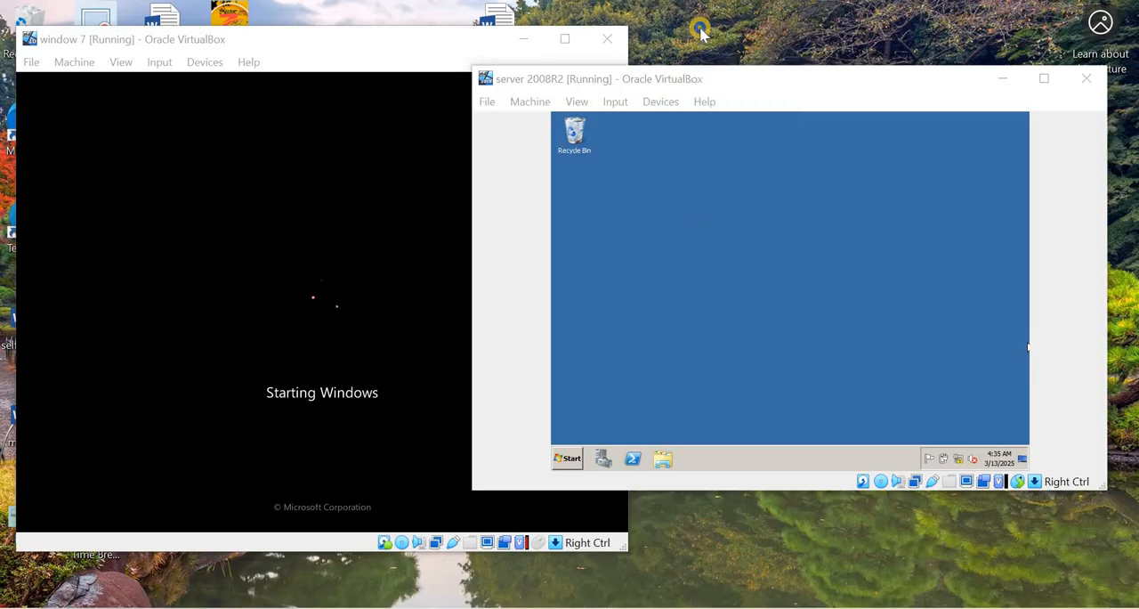
{"action": "right_click", "coordinate": [701, 29]}
{"action": "left_click", "coordinate": [747, 82]}
{"action": "right_click", "coordinate": [714, 35]}
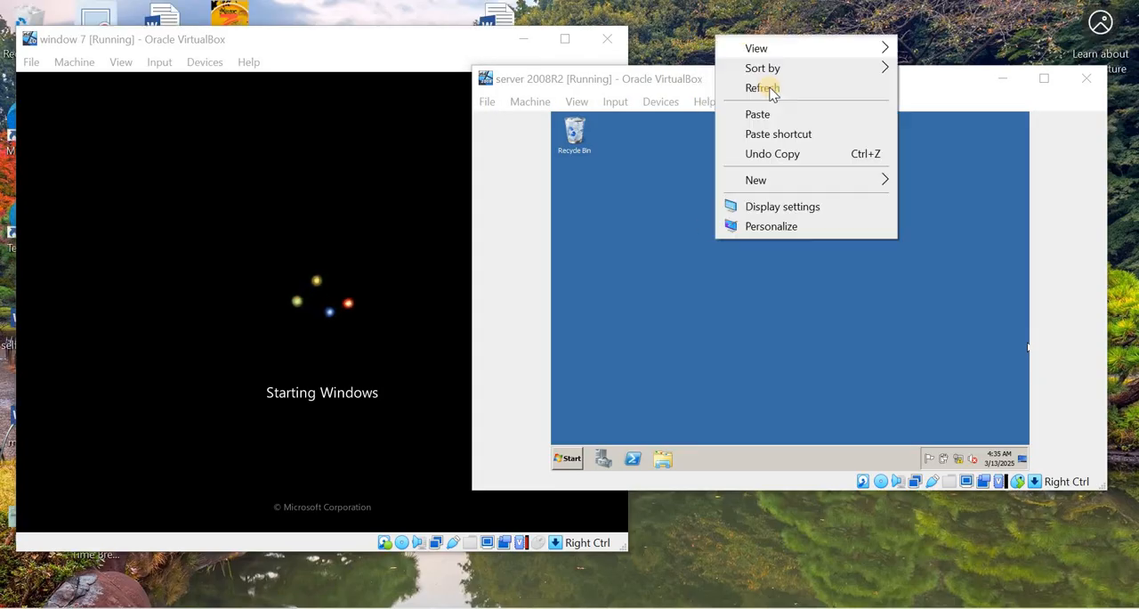
{"action": "left_click", "coordinate": [763, 86]}
{"action": "right_click", "coordinate": [717, 29]}
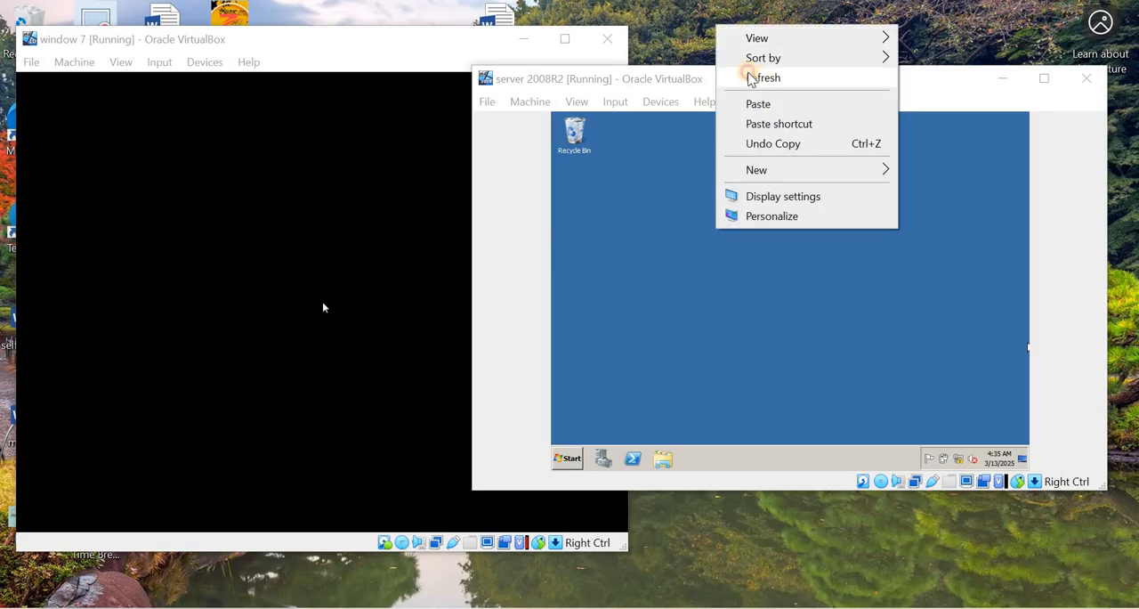
{"action": "left_click", "coordinate": [757, 77]}
{"action": "right_click", "coordinate": [710, 21]}
{"action": "left_click", "coordinate": [752, 75]}
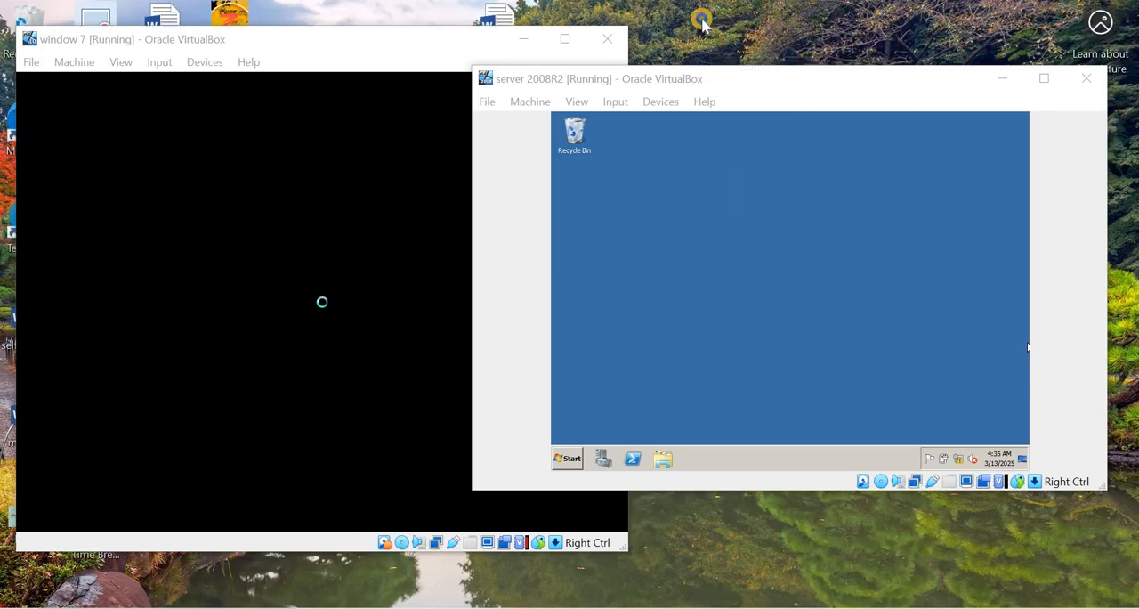
{"action": "right_click", "coordinate": [702, 20]}
- Log on to the Windows 7 virtual machine by entering the account password
{"action": "left_click", "coordinate": [540, 141]}
{"action": "left_click", "coordinate": [337, 374]}
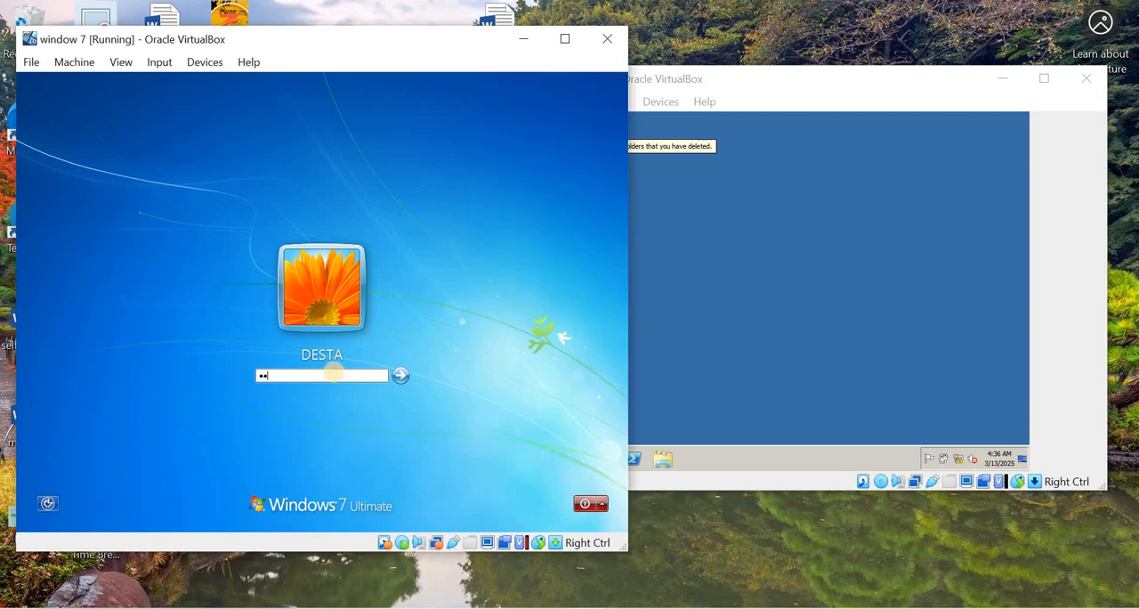
{"action": "key", "text": "Return"}
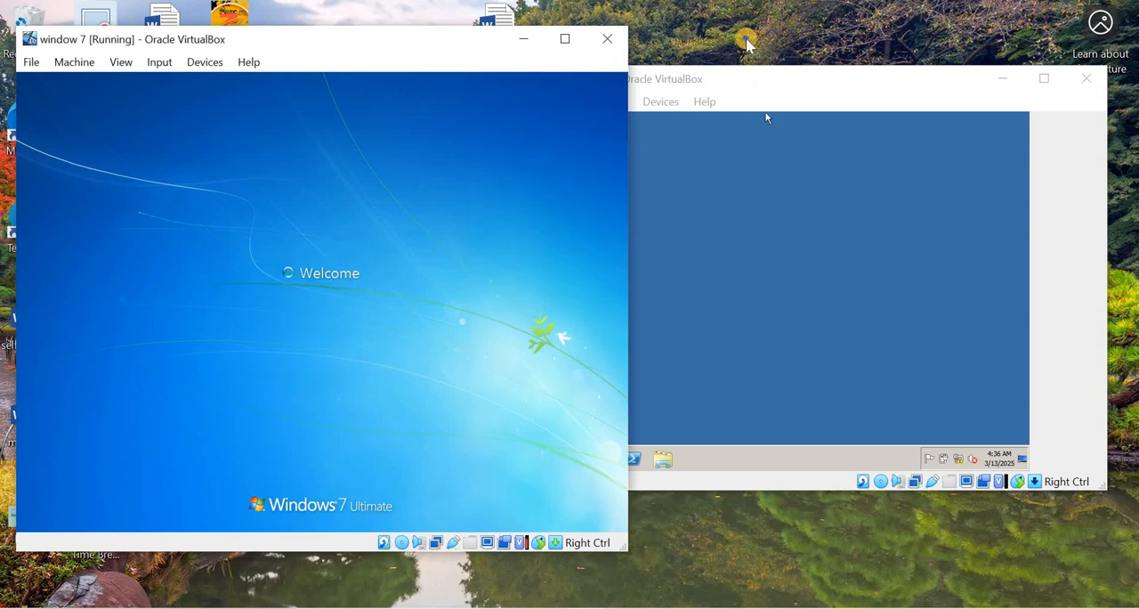
{"action": "right_click", "coordinate": [748, 41]}
{"action": "left_click", "coordinate": [788, 91]}
{"action": "right_click", "coordinate": [681, 16]}
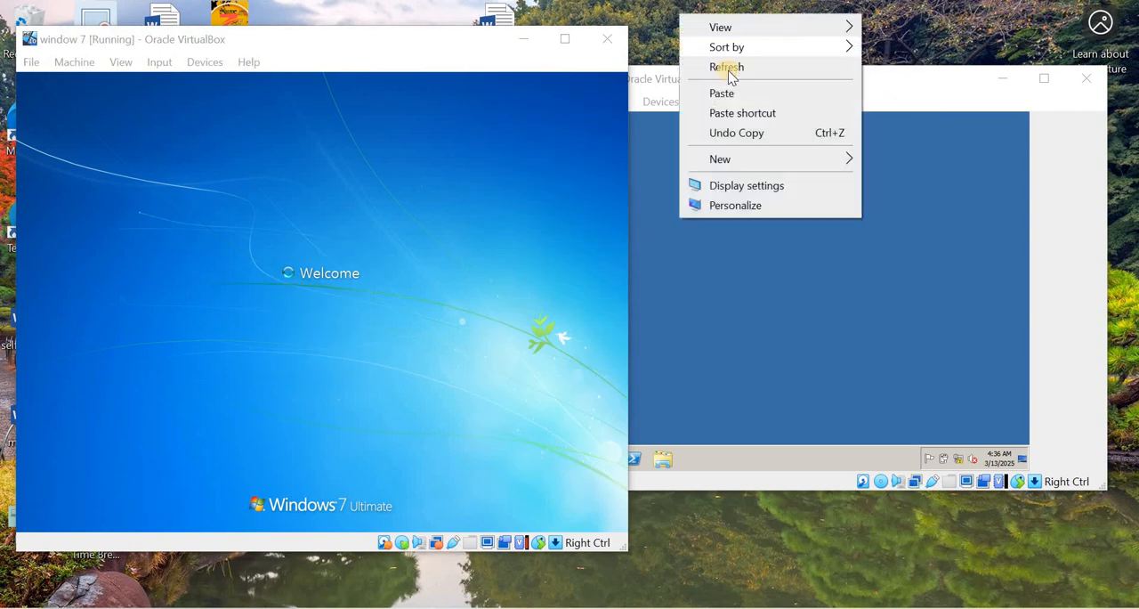
{"action": "left_click", "coordinate": [727, 66]}
{"action": "right_click", "coordinate": [691, 25]}
{"action": "left_click", "coordinate": [730, 73]}
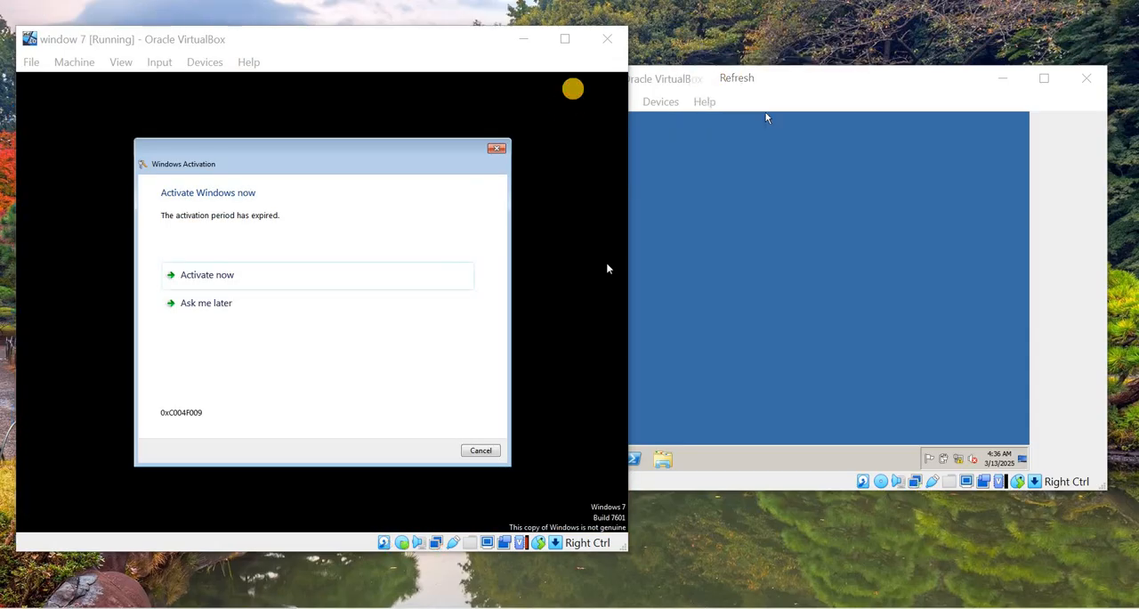
{"action": "right_click", "coordinate": [693, 26]}
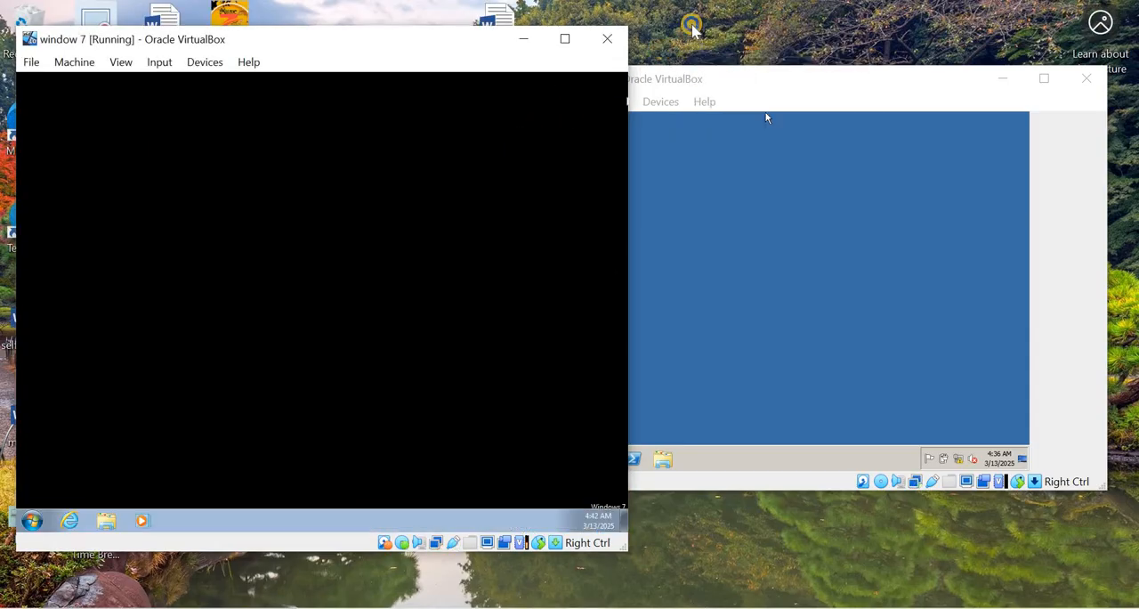
{"action": "left_click", "coordinate": [737, 79]}
{"action": "right_click", "coordinate": [694, 27]}
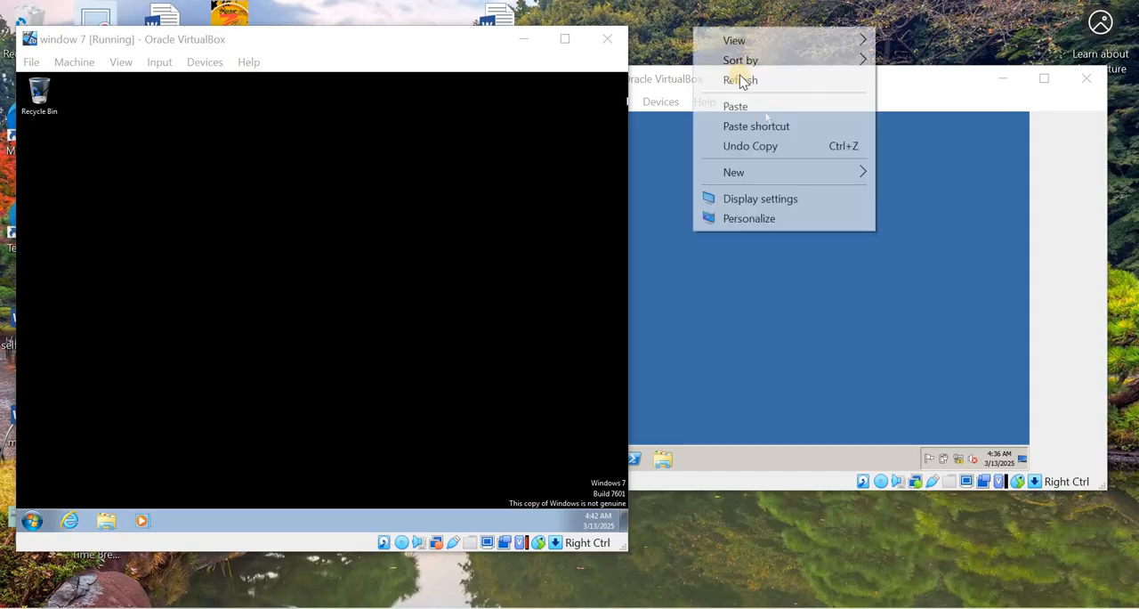
{"action": "left_click", "coordinate": [734, 78]}
{"action": "right_click", "coordinate": [691, 26]}
{"action": "left_click", "coordinate": [738, 79]}
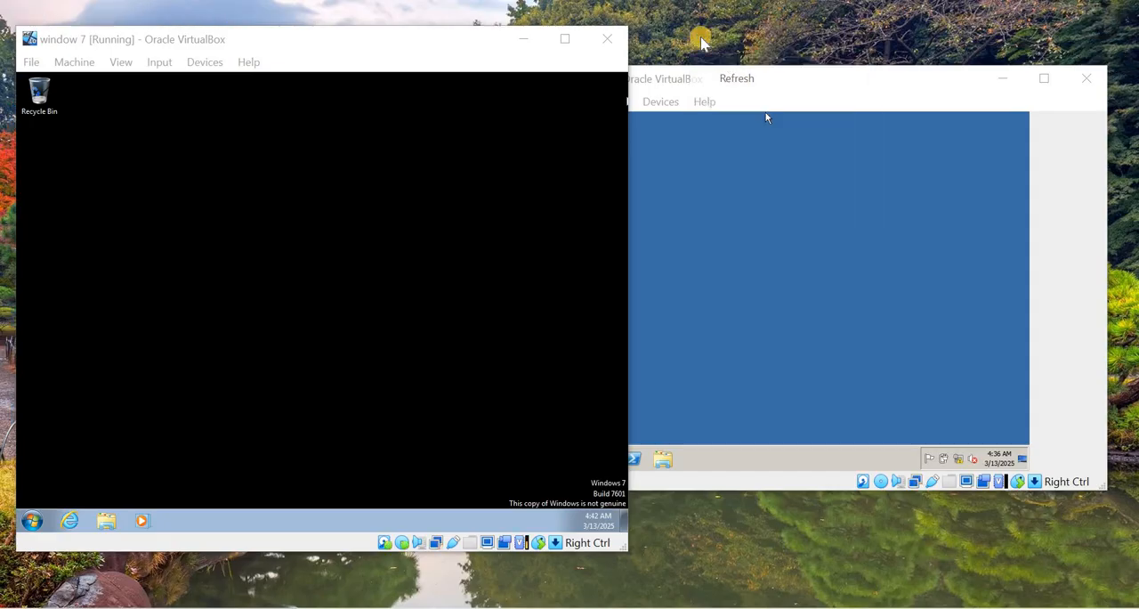
{"action": "right_click", "coordinate": [691, 28]}
{"action": "left_click", "coordinate": [735, 80]}
{"action": "right_click", "coordinate": [689, 32]}
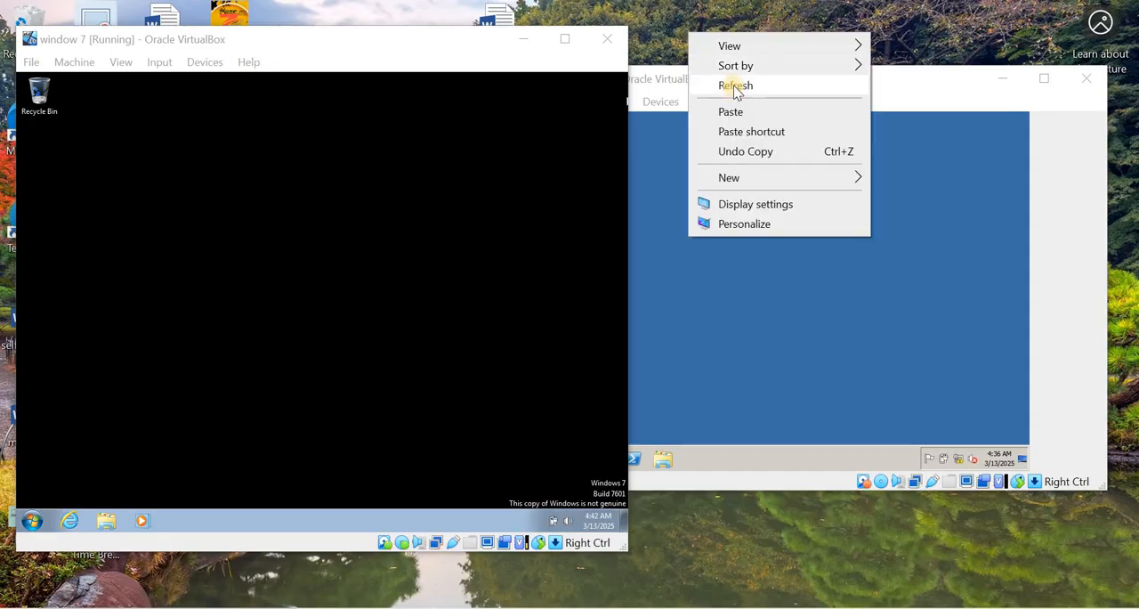
{"action": "left_click", "coordinate": [736, 85]}
{"action": "right_click", "coordinate": [695, 34]}
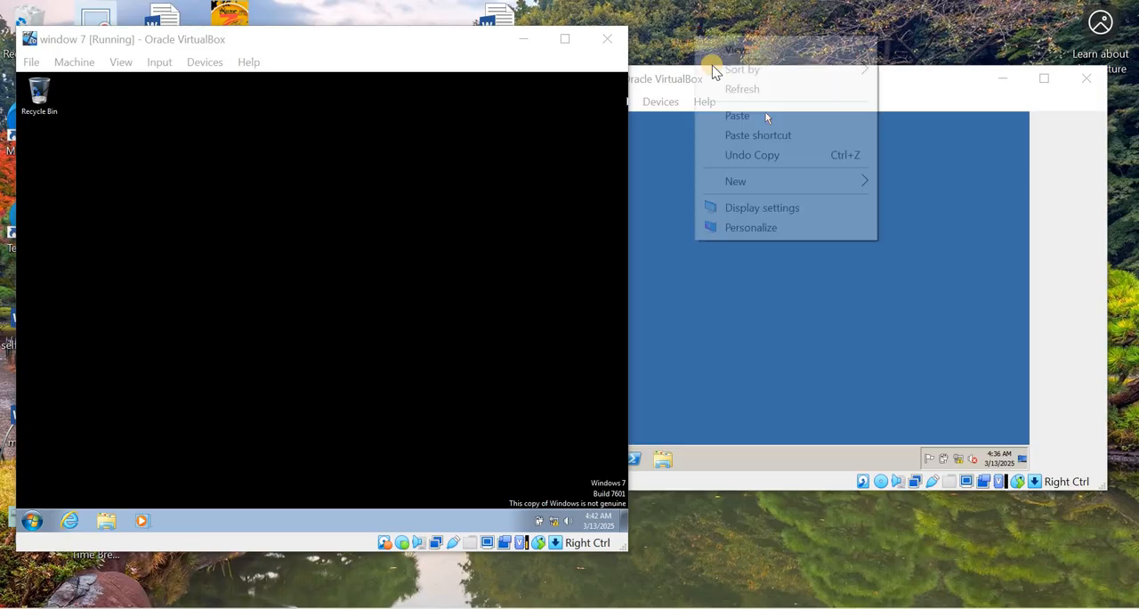
- Open the Local Area Connection status on the Windows 7 client through the Network and Sharing Center's adapter settings
{"action": "left_click", "coordinate": [332, 129]}
{"action": "left_click", "coordinate": [32, 520]}
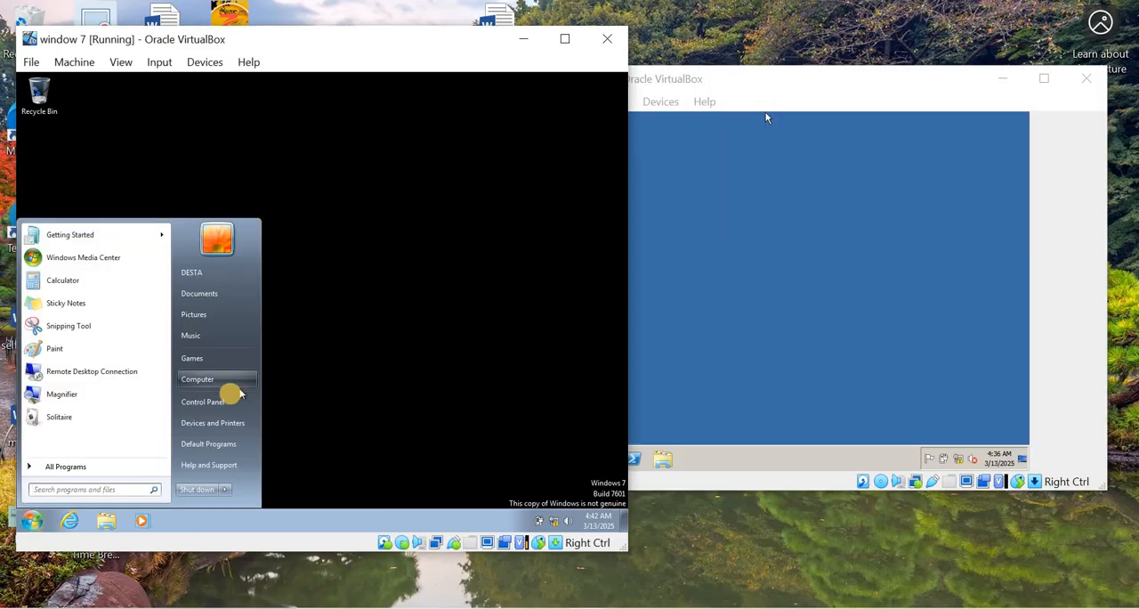
{"action": "left_click", "coordinate": [203, 402]}
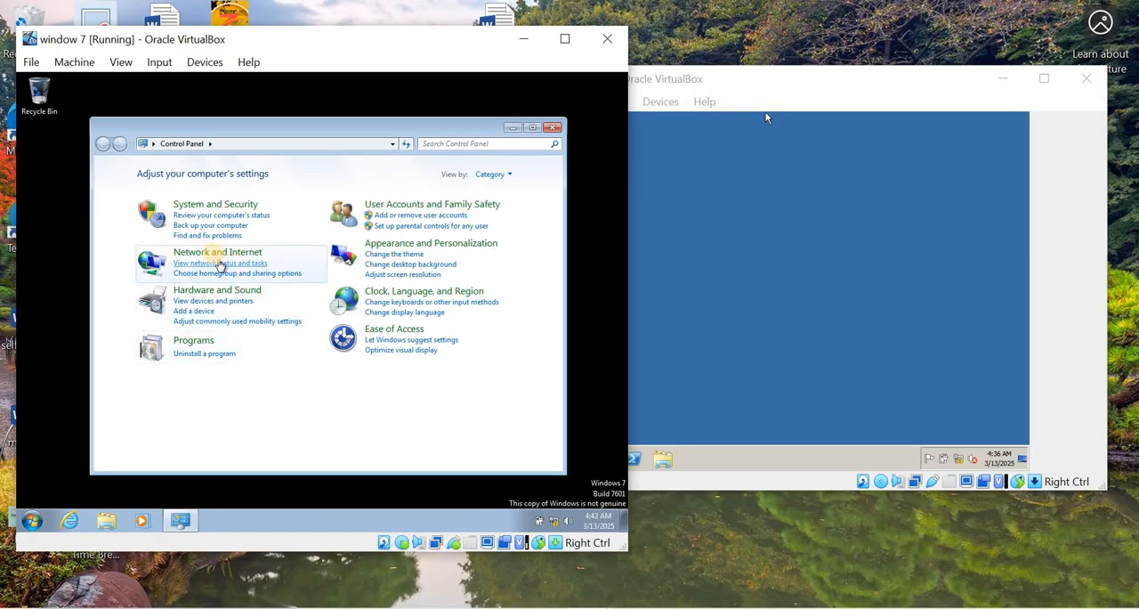
{"action": "left_click", "coordinate": [215, 255]}
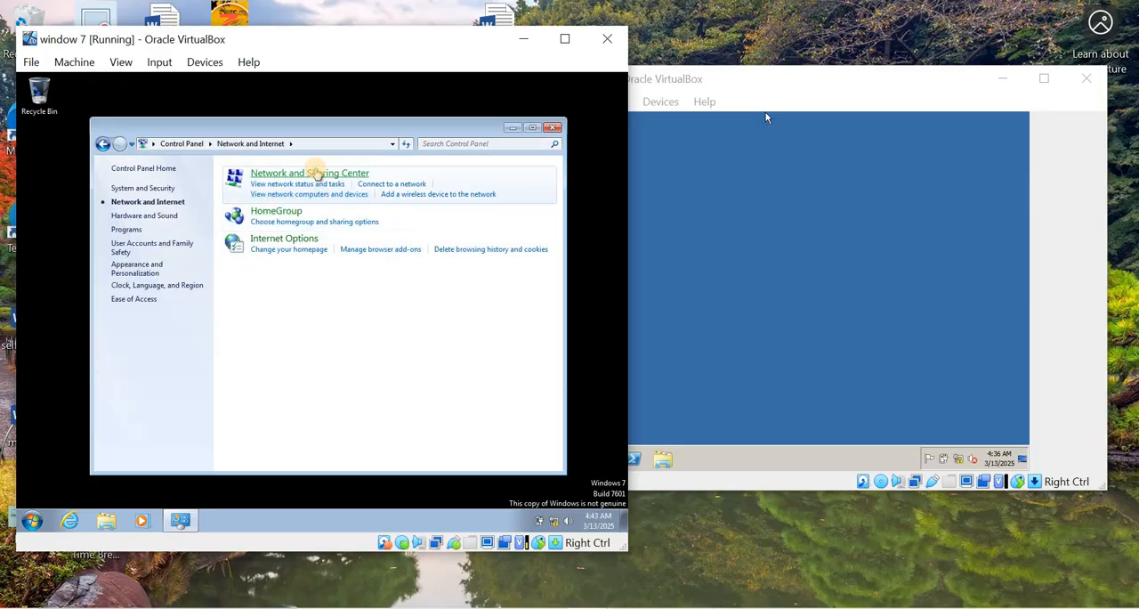
{"action": "left_click", "coordinate": [316, 174]}
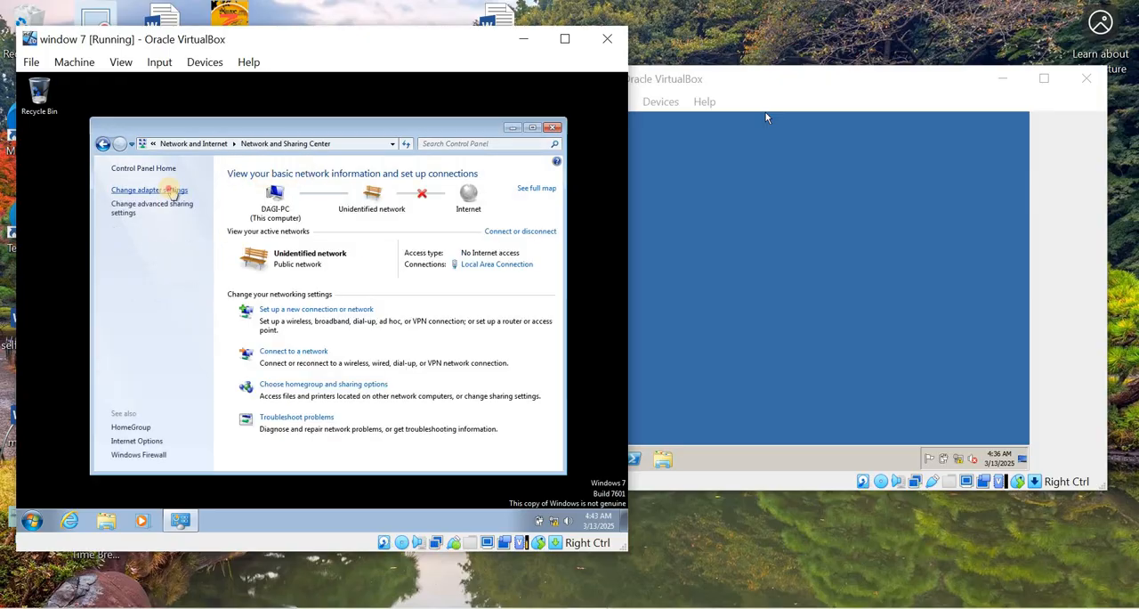
{"action": "left_click", "coordinate": [173, 190]}
{"action": "double_click", "coordinate": [173, 187]}
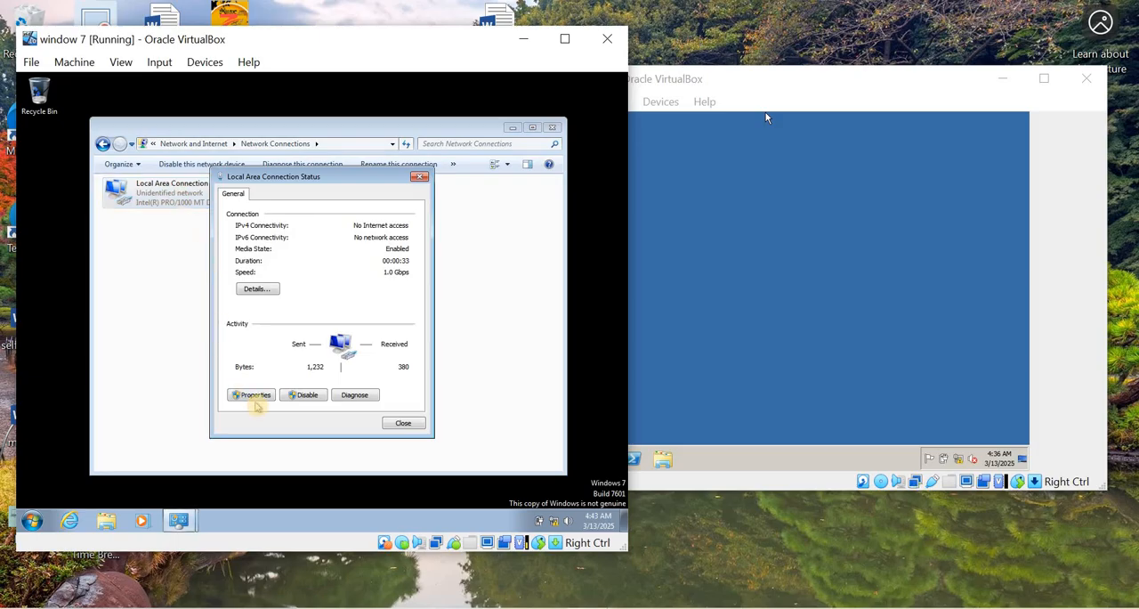
- Check the connection's Internet Protocol Version 4 (TCP/IPv4) address and DNS settings, and close all the network windows
{"action": "left_click", "coordinate": [254, 397]}
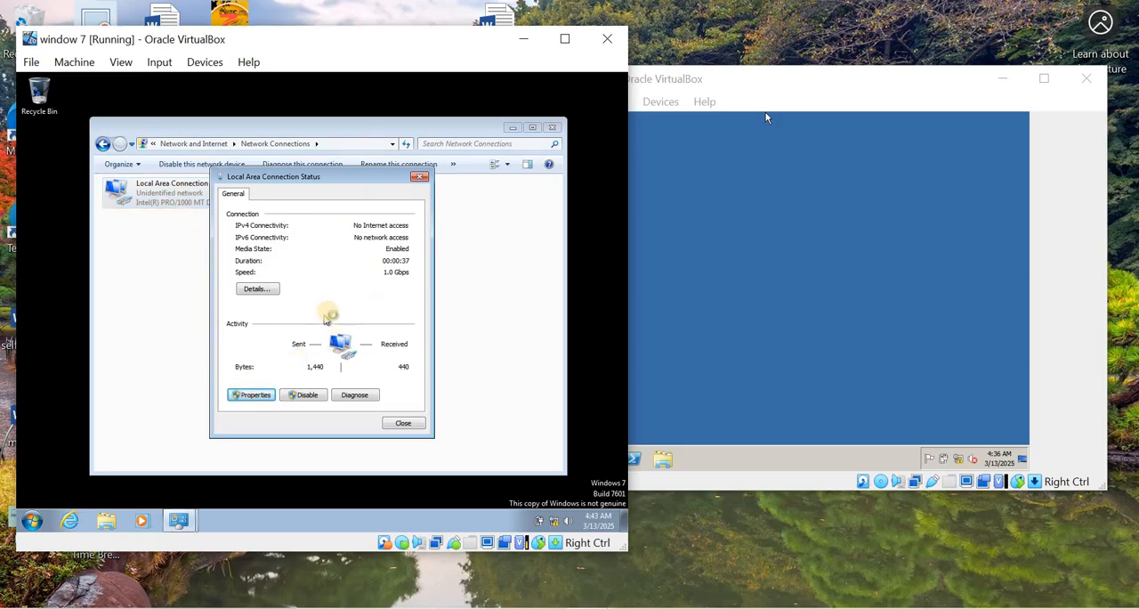
{"action": "left_click", "coordinate": [356, 321]}
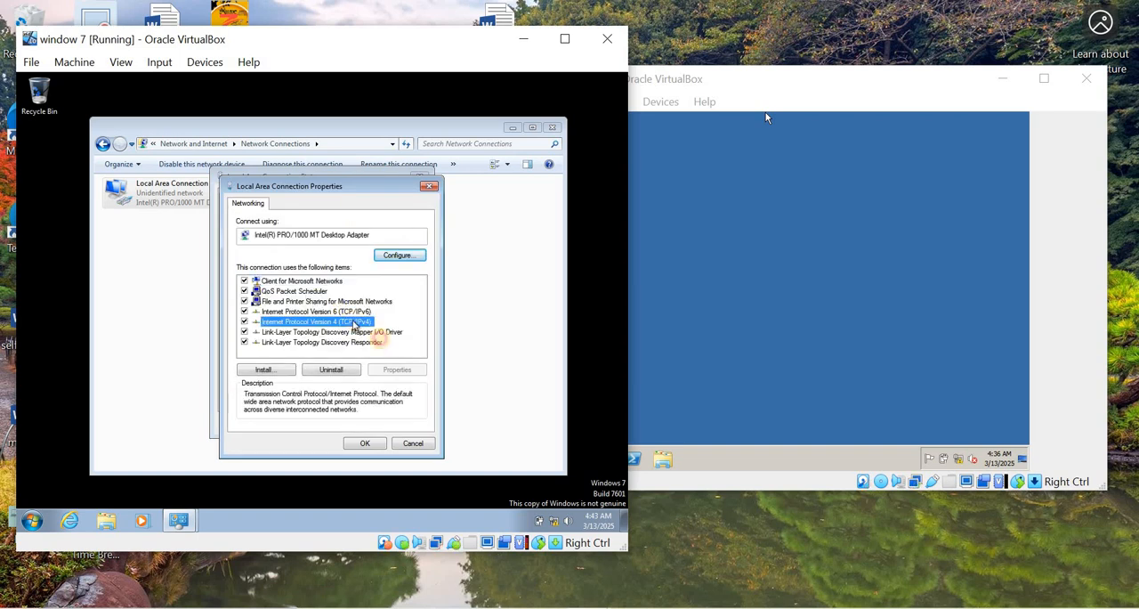
{"action": "left_click", "coordinate": [400, 373]}
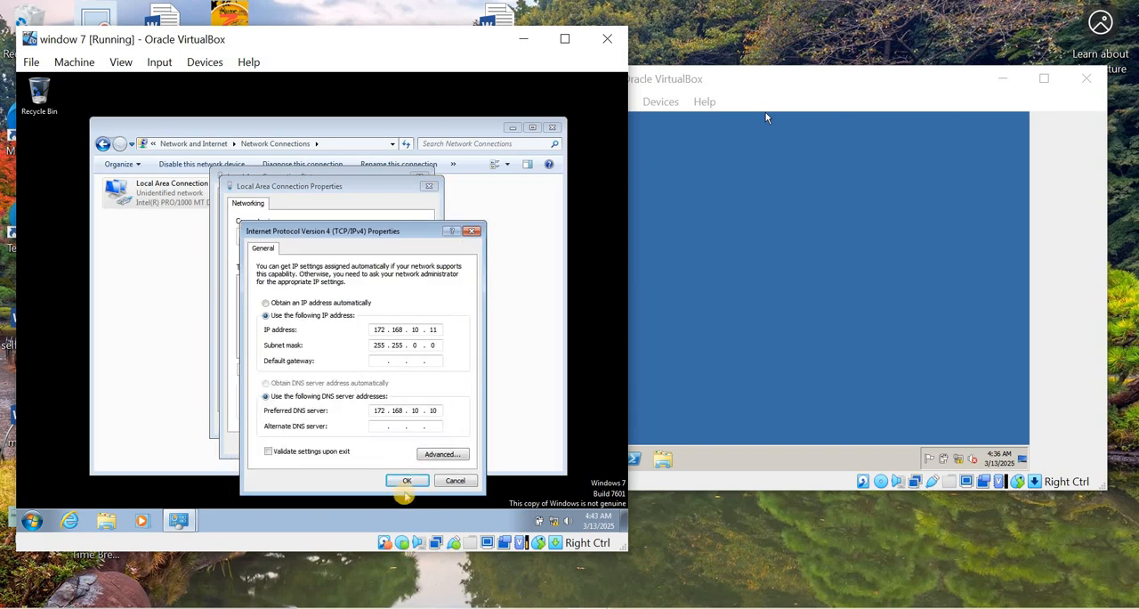
{"action": "left_click", "coordinate": [404, 481]}
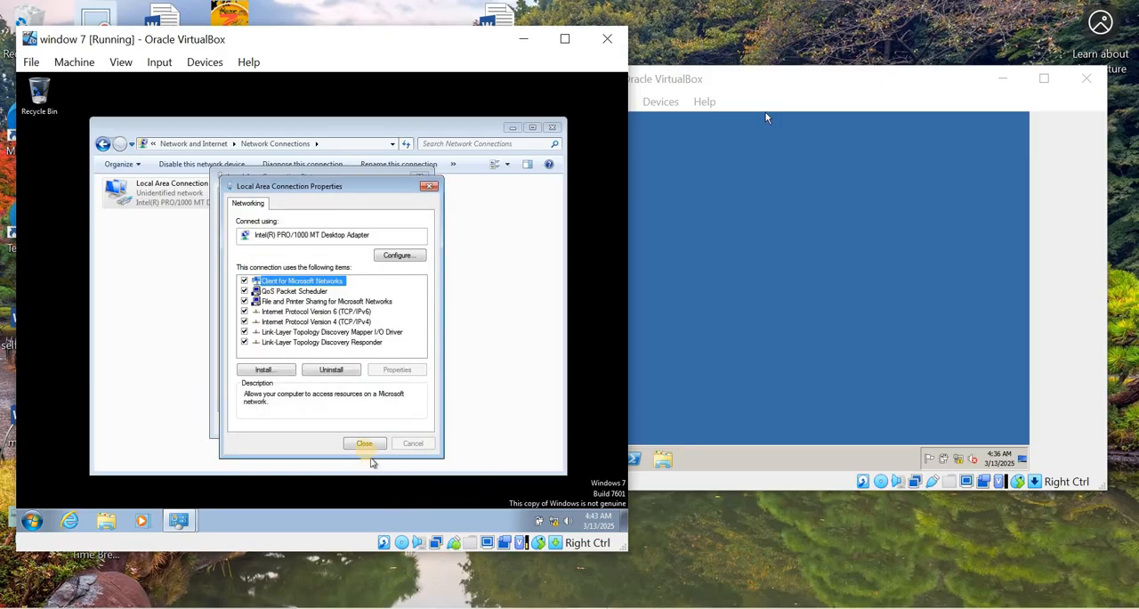
{"action": "key", "text": "Return"}
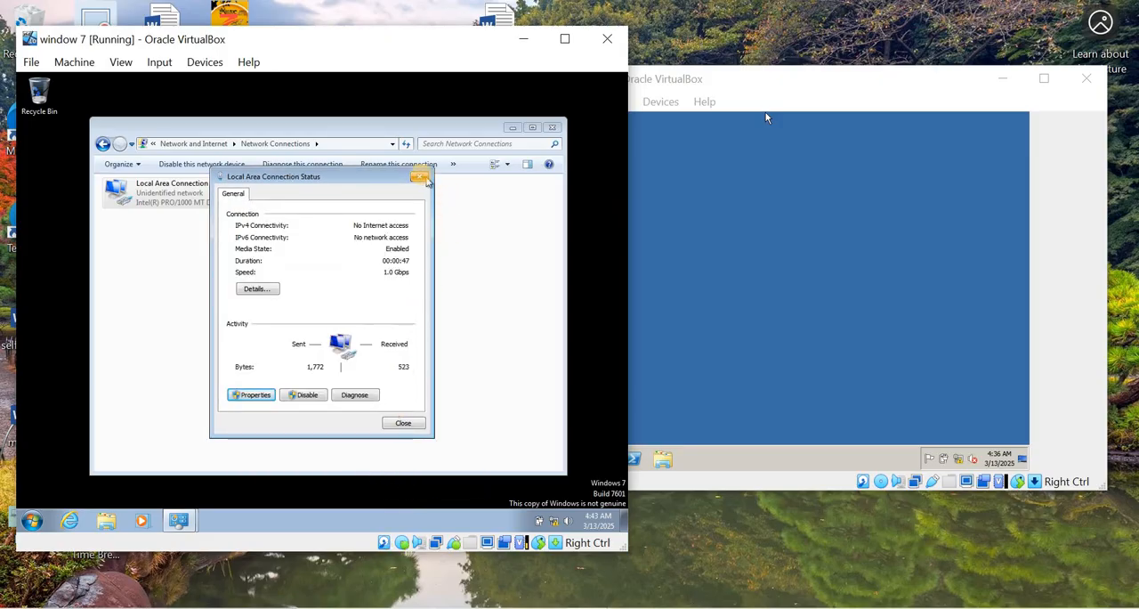
{"action": "left_click", "coordinate": [425, 177]}
{"action": "left_click", "coordinate": [551, 128]}
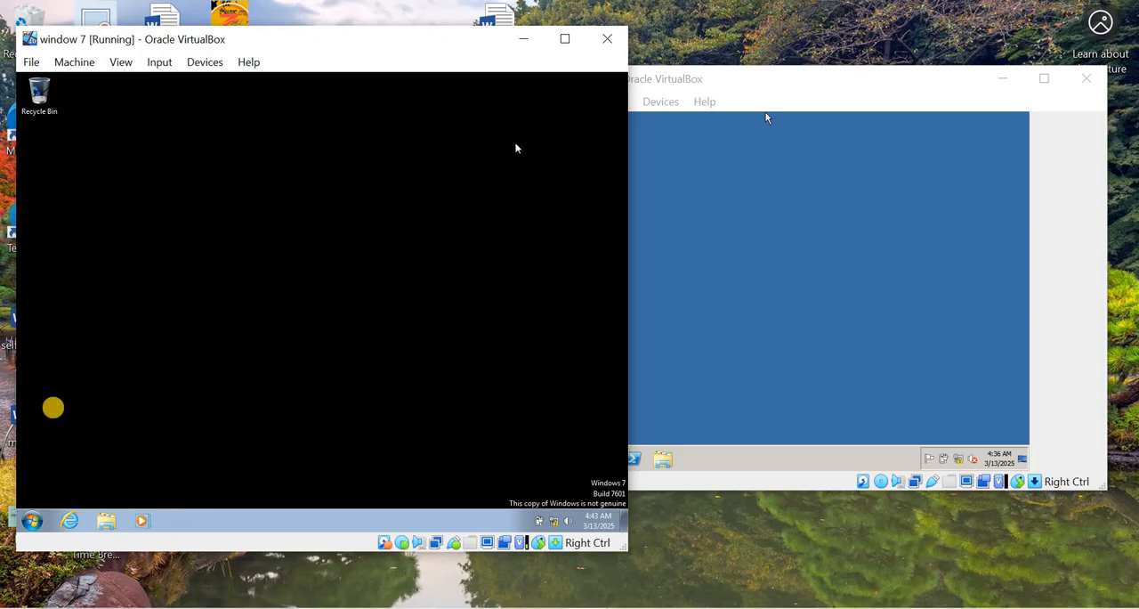
- Start Internet Explorer on the Windows 7 client and load ftp://172.168.10.10/ in a new tab
{"action": "left_click", "coordinate": [70, 520]}
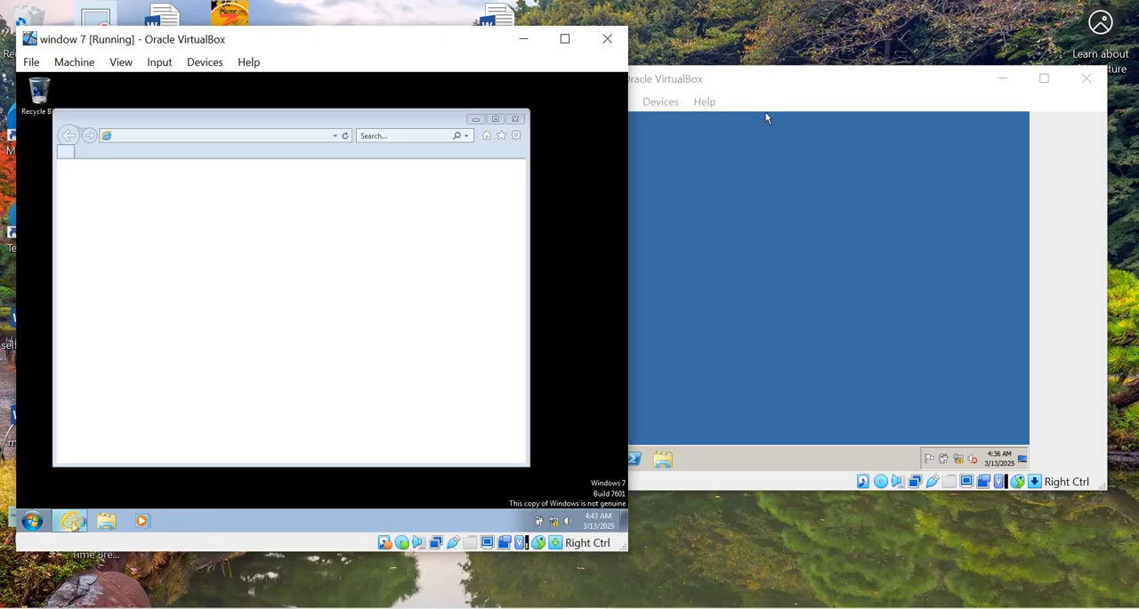
{"action": "left_click", "coordinate": [185, 153]}
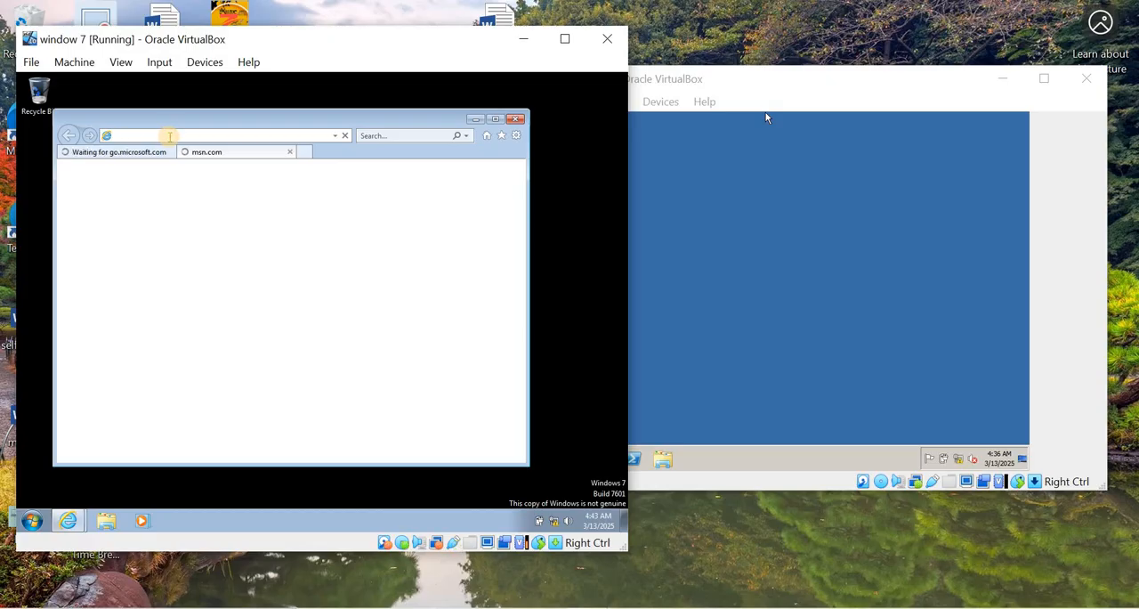
{"action": "type", "text": "ftp://"}
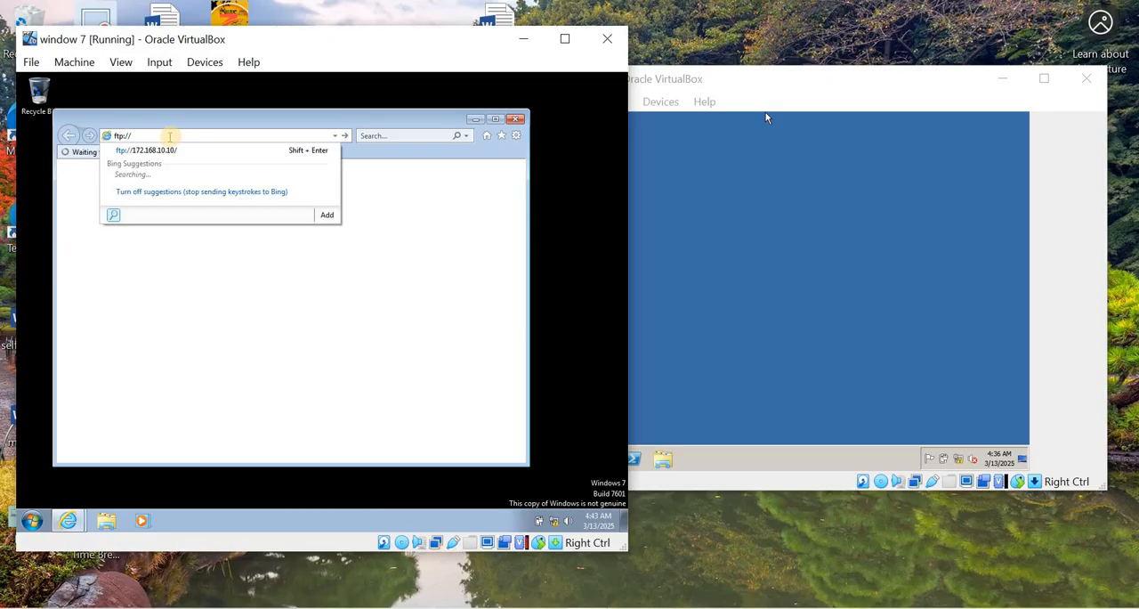
{"action": "left_click", "coordinate": [165, 149]}
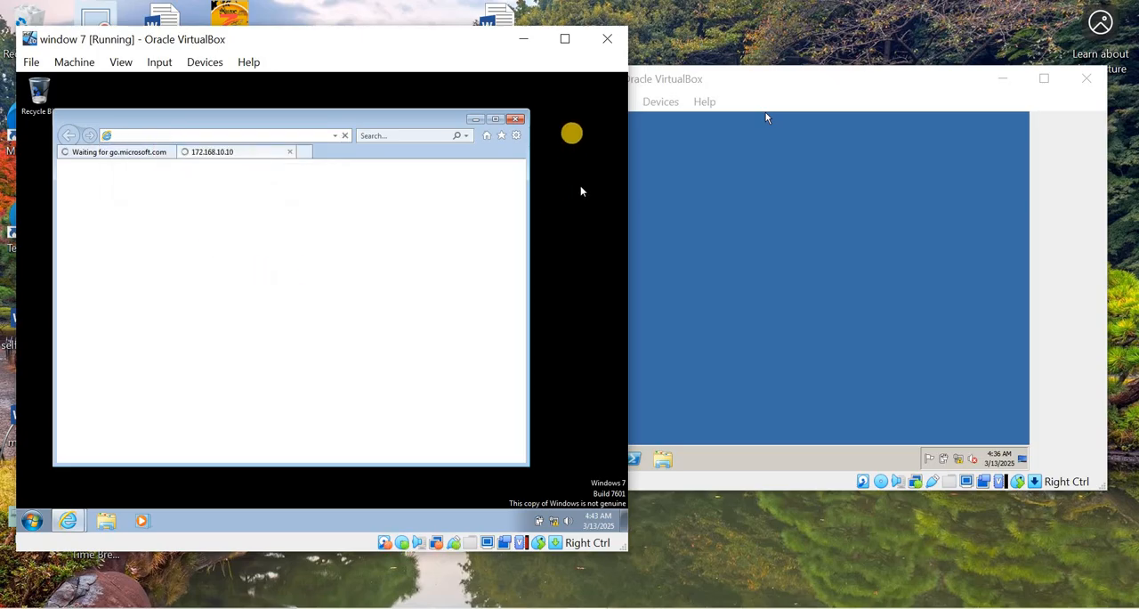
{"action": "right_click", "coordinate": [572, 105]}
{"action": "left_click", "coordinate": [562, 141]}
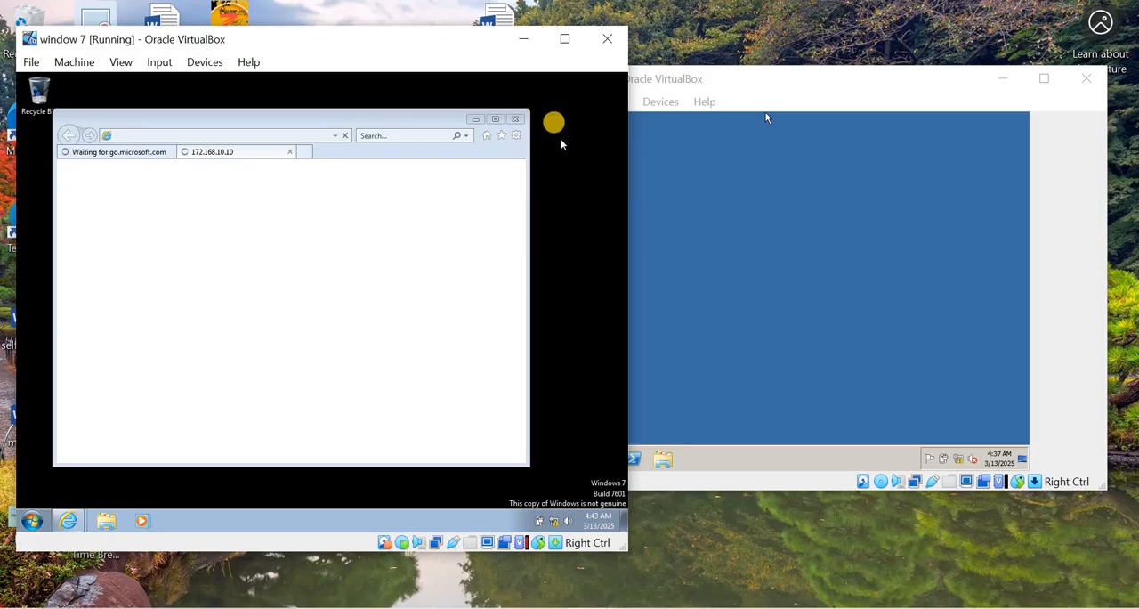
{"action": "right_click", "coordinate": [555, 121]}
{"action": "left_click", "coordinate": [560, 154]}
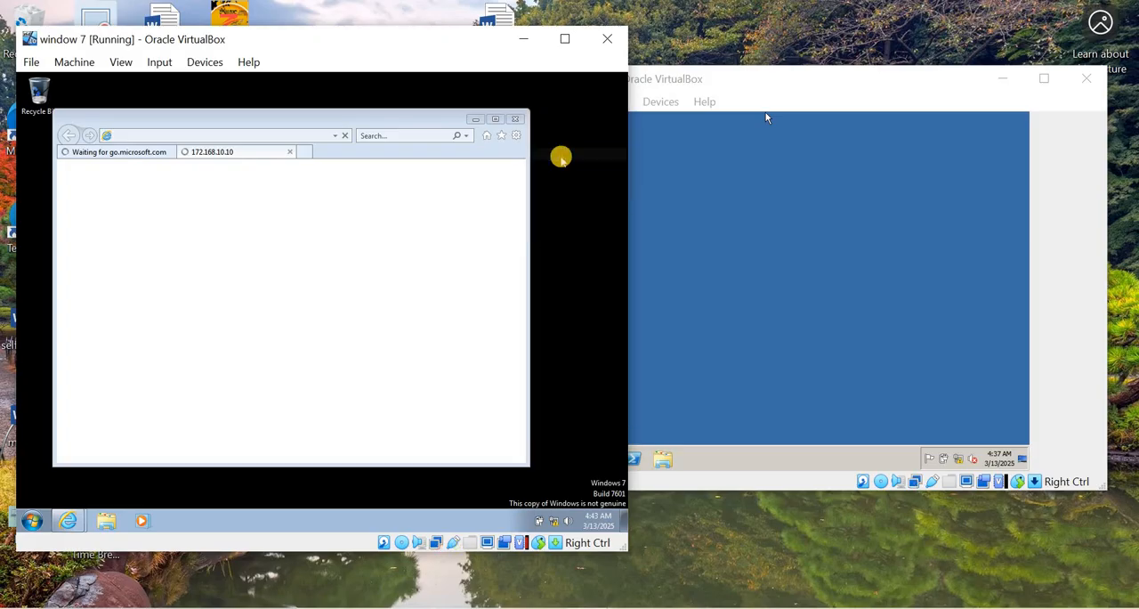
{"action": "right_click", "coordinate": [564, 119]}
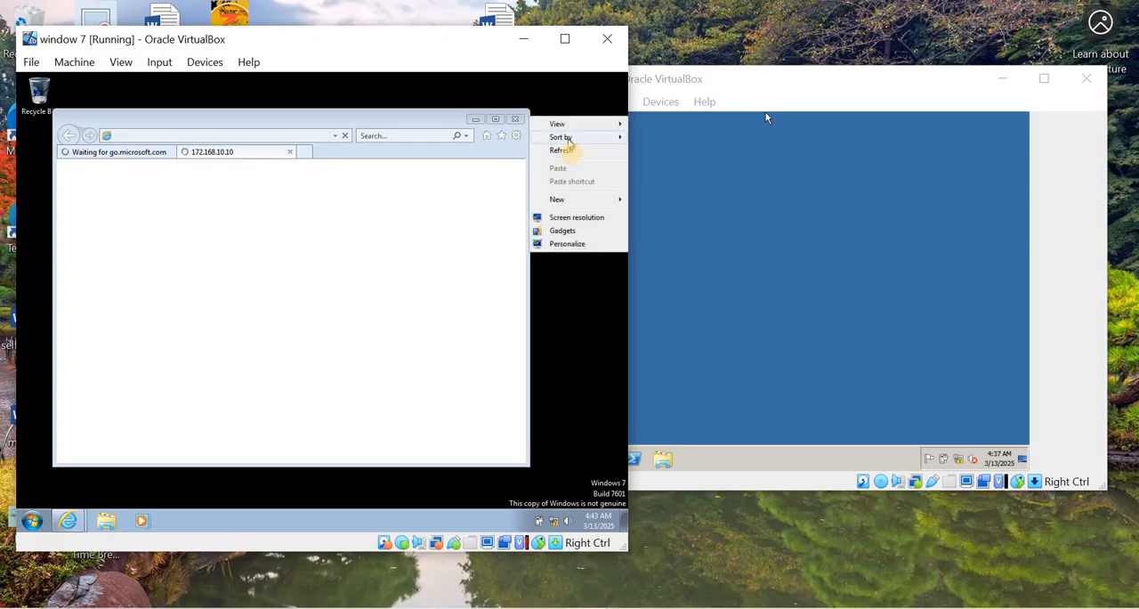
{"action": "left_click", "coordinate": [571, 155]}
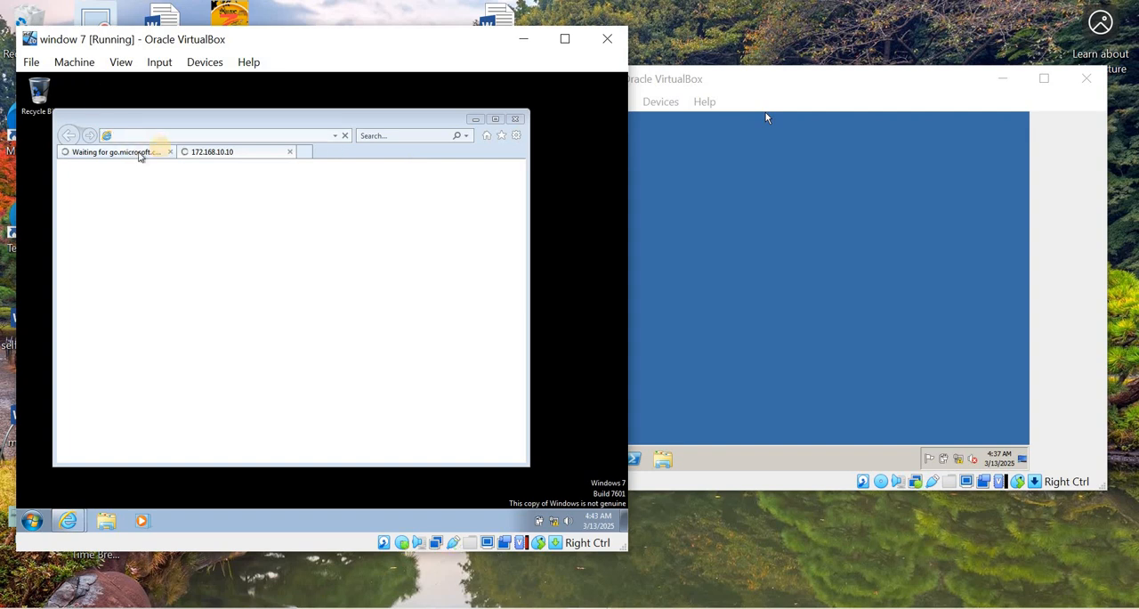
- Enter ftp://172.168.10.10/ again in the same tab and load the FTP root
{"action": "left_click", "coordinate": [161, 136]}
{"action": "left_click", "coordinate": [160, 136]}
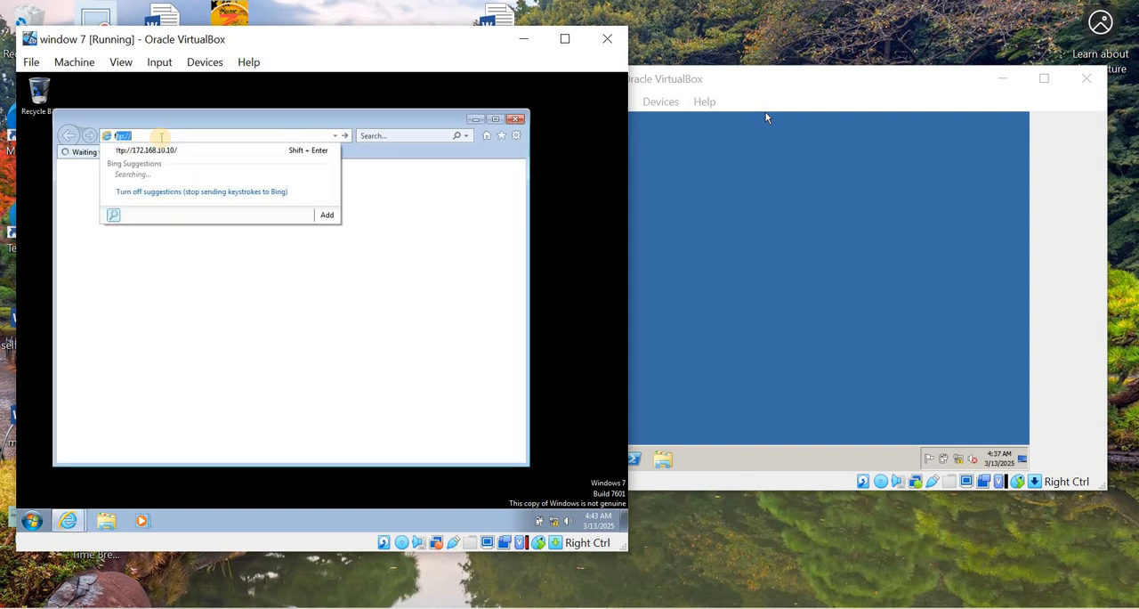
{"action": "type", "text": "ftp:"}
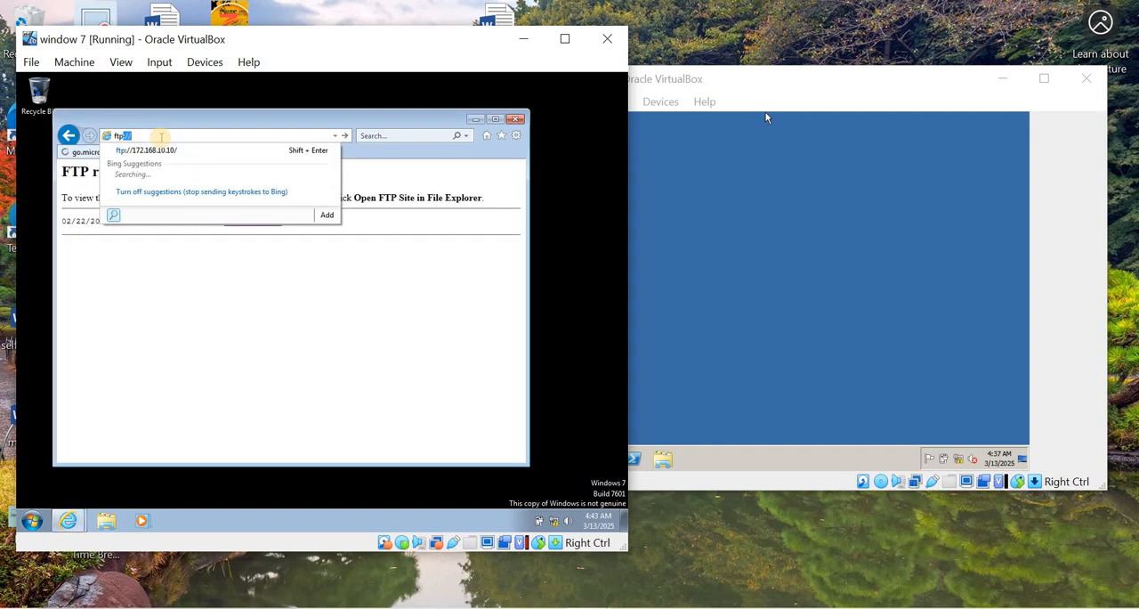
{"action": "type", "text": "//1"}
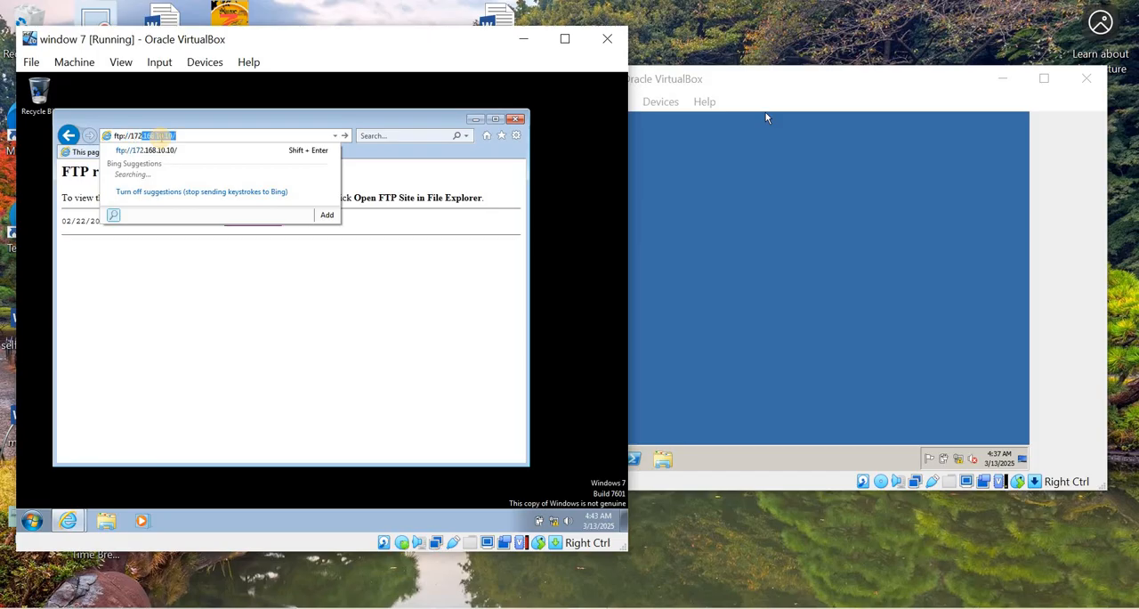
{"action": "type", "text": "72"}
{"action": "left_click", "coordinate": [195, 134]}
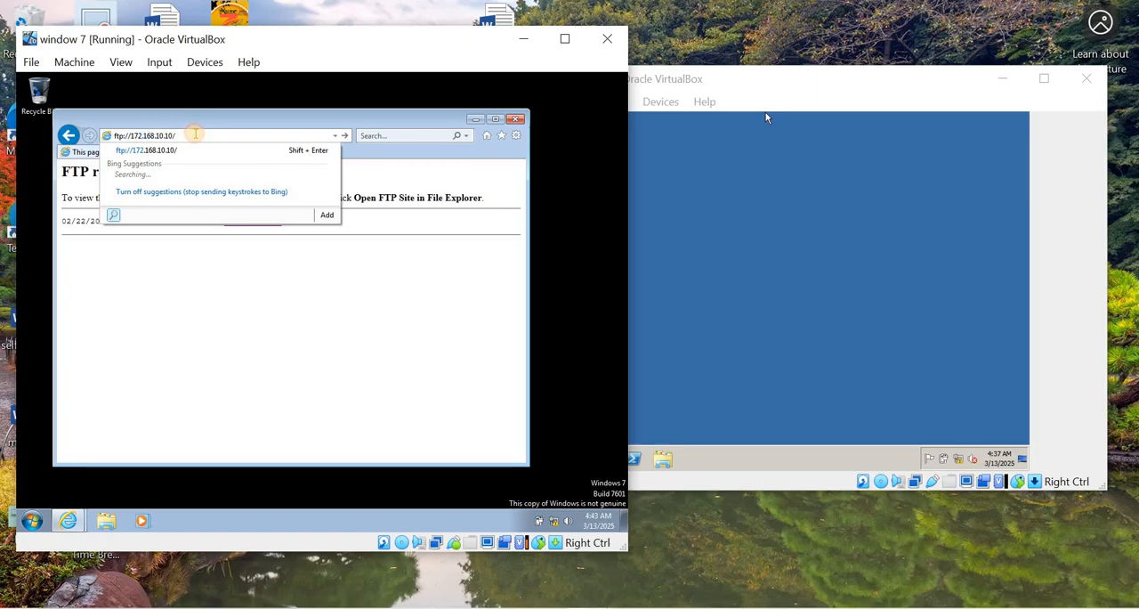
{"action": "key", "text": "Return"}
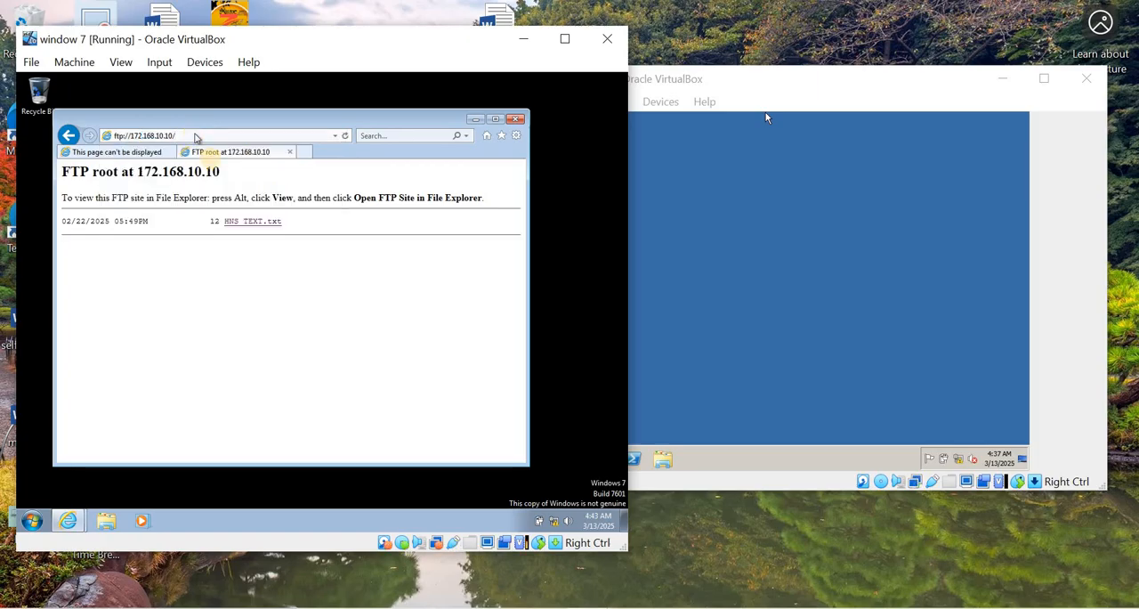
- View the HNS TEXT.txt file from the FTP root, and close the browser with all its tabs
{"action": "left_click", "coordinate": [246, 222]}
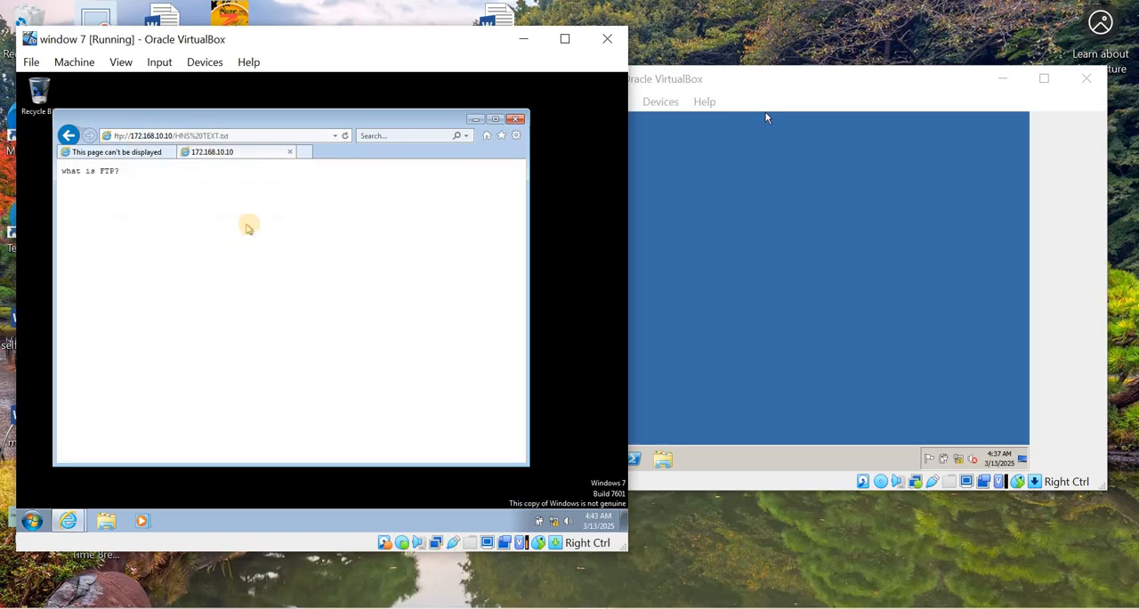
{"action": "left_click", "coordinate": [516, 119]}
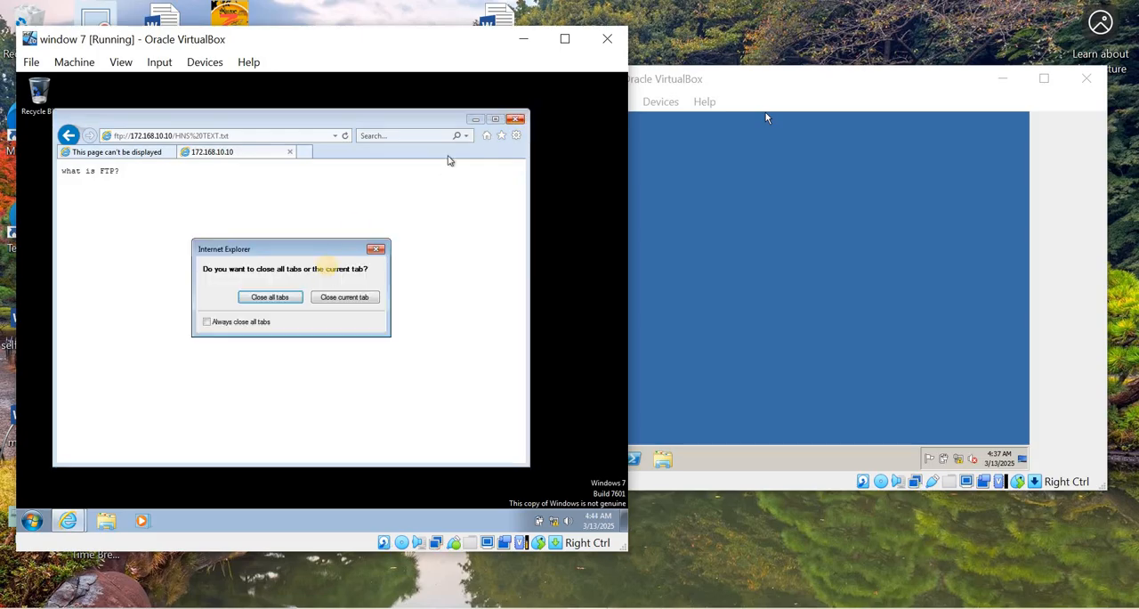
{"action": "left_click", "coordinate": [270, 296]}
{"action": "right_click", "coordinate": [350, 177]}
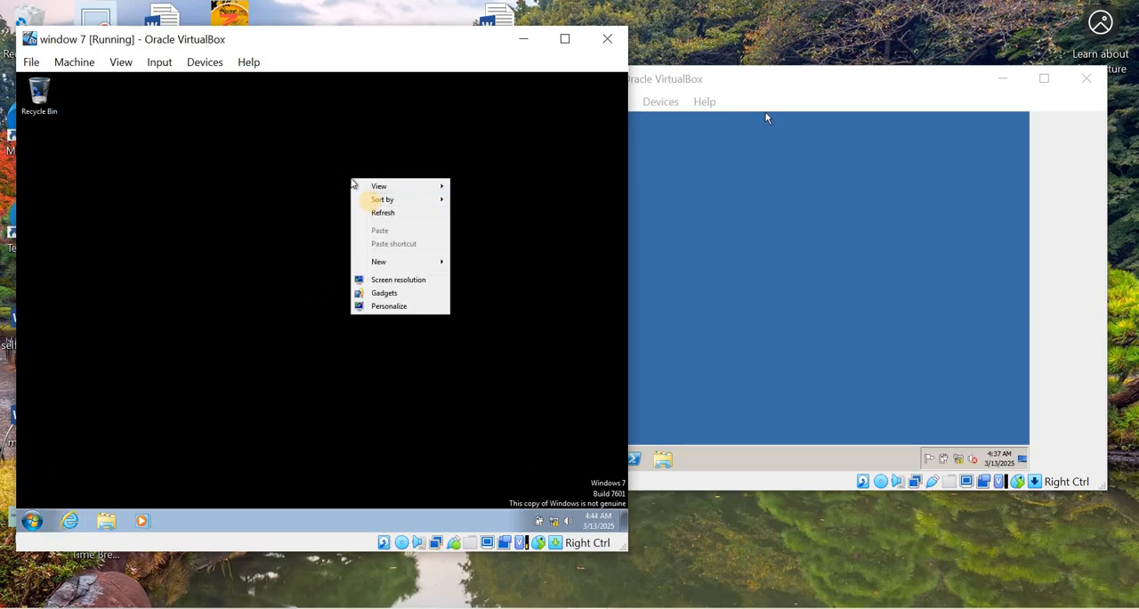
{"action": "right_click", "coordinate": [312, 167]}
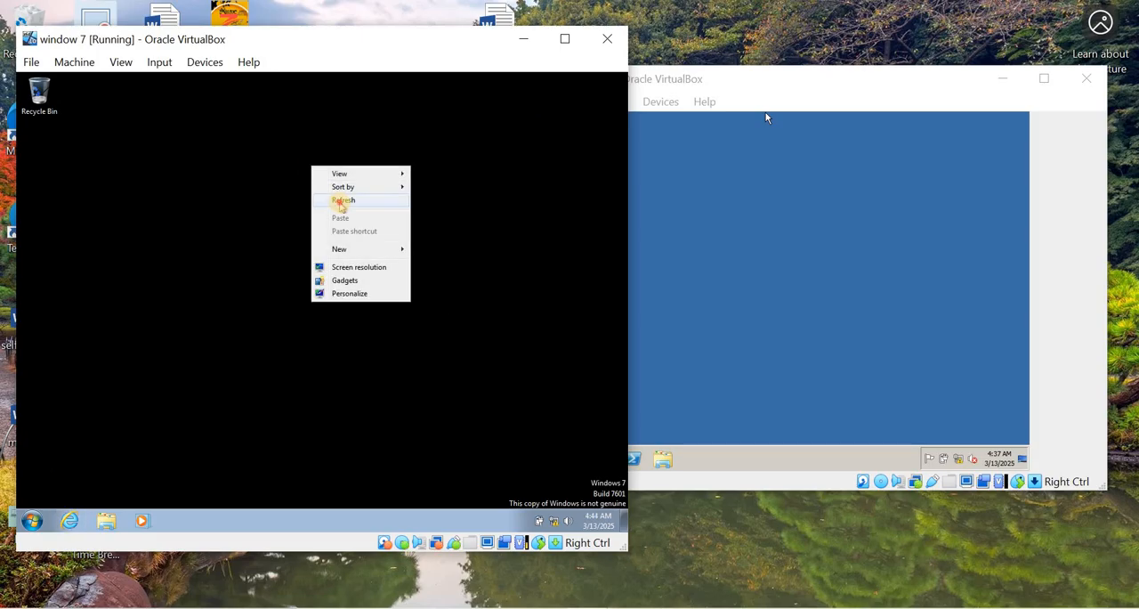
{"action": "right_click", "coordinate": [315, 175]}
{"action": "left_click", "coordinate": [348, 206]}
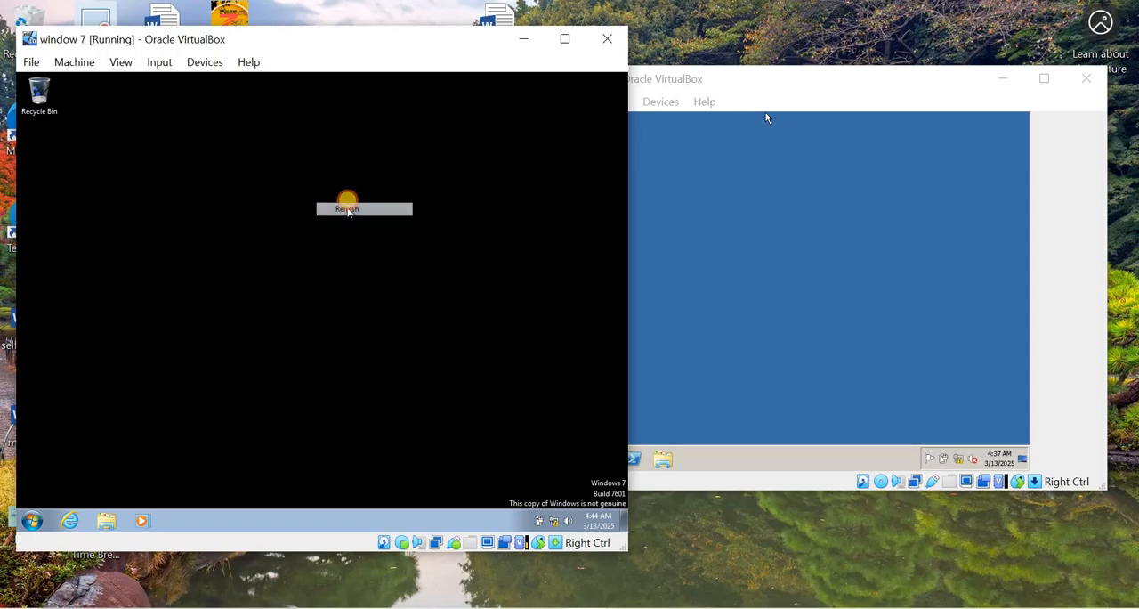